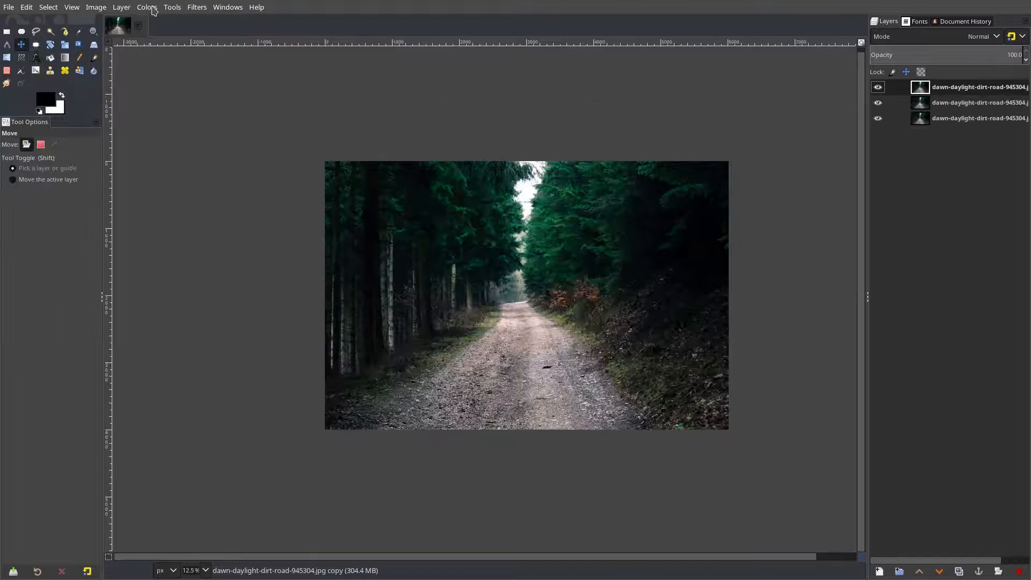
Darken the top photo layer with Curves, lowering the Value highlights to about x 205, y 179 and the shadows near x 64
{"action": "left_click", "coordinate": [192, 151]}
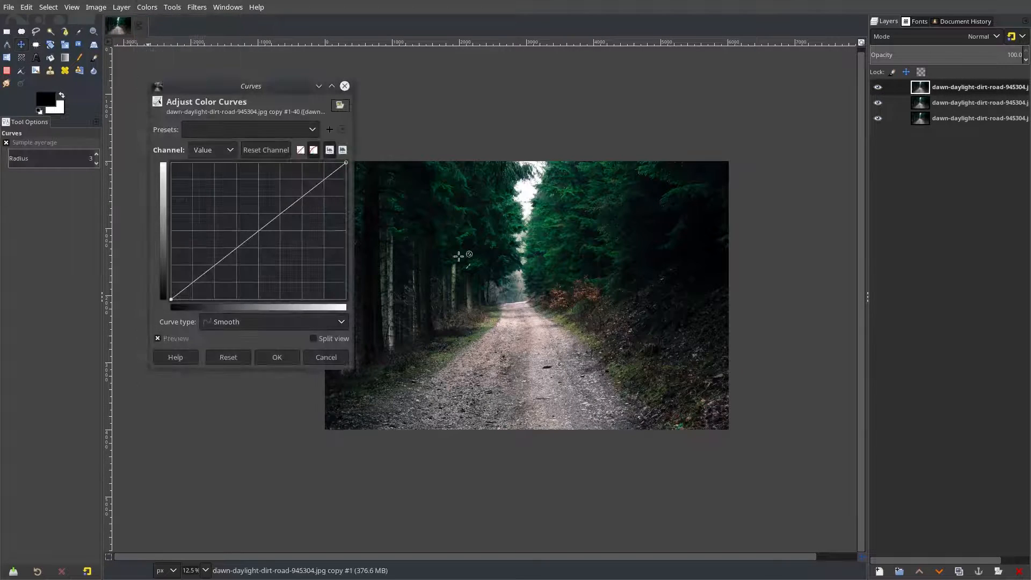
{"action": "left_click_drag", "start_coordinate": [317, 193], "coordinate": [313, 204]}
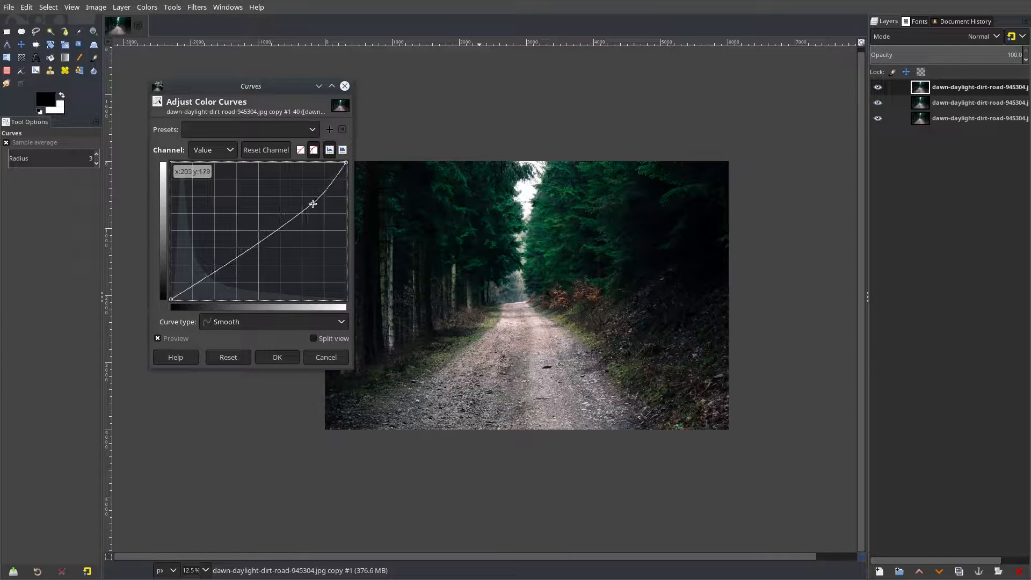
{"action": "left_click_drag", "start_coordinate": [216, 283], "coordinate": [214, 277]}
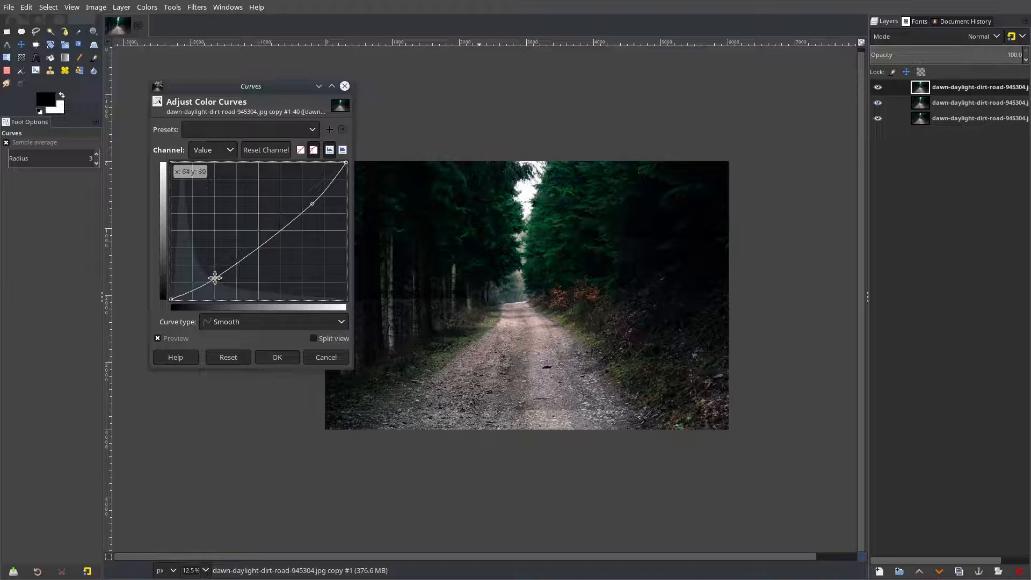
Raise the Red channel curve slightly to about x 190, y 203 and apply the curves adjustment
{"action": "left_click", "coordinate": [215, 152]}
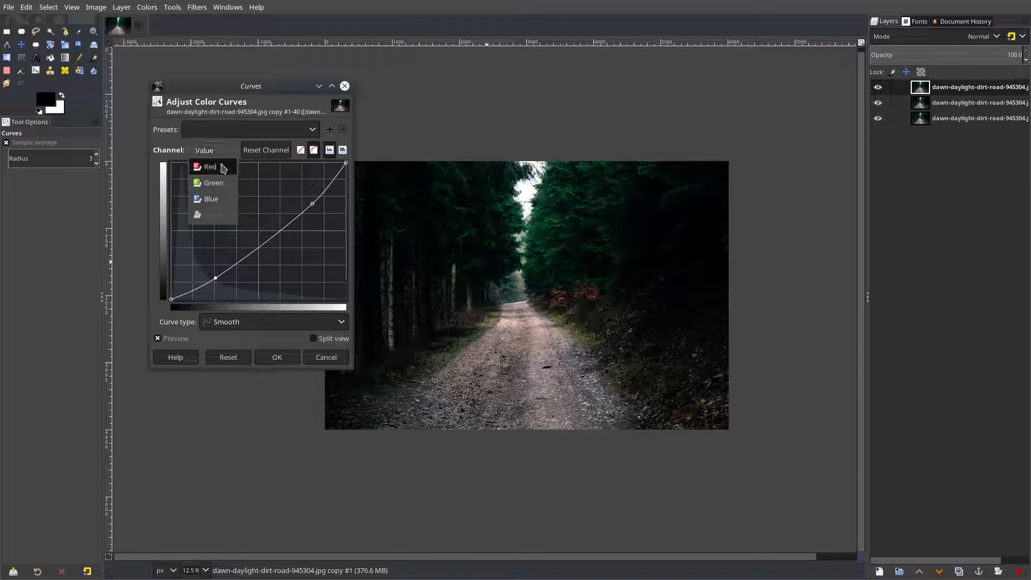
{"action": "left_click", "coordinate": [210, 167]}
{"action": "left_click", "coordinate": [302, 190]}
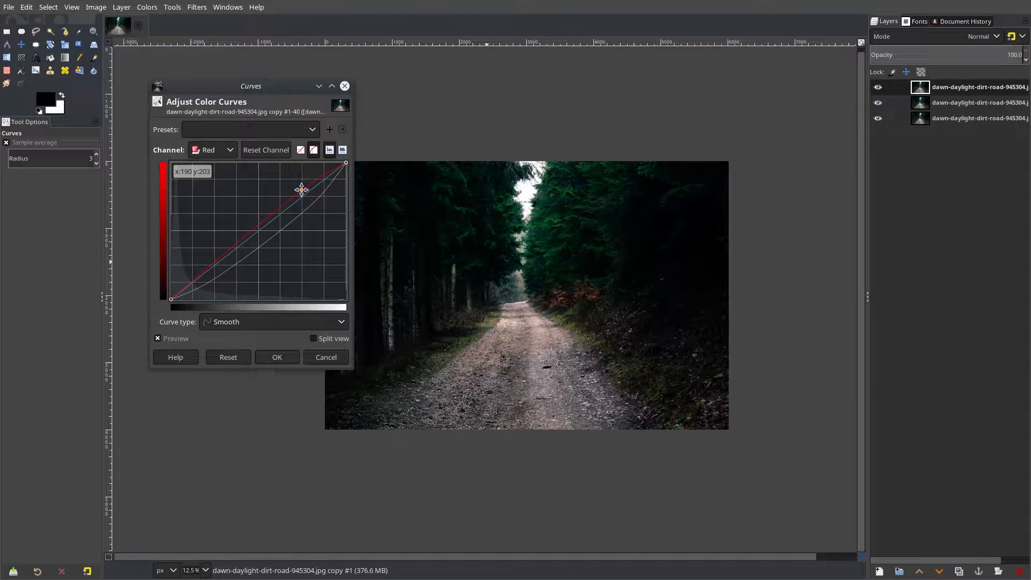
{"action": "key", "text": "Return"}
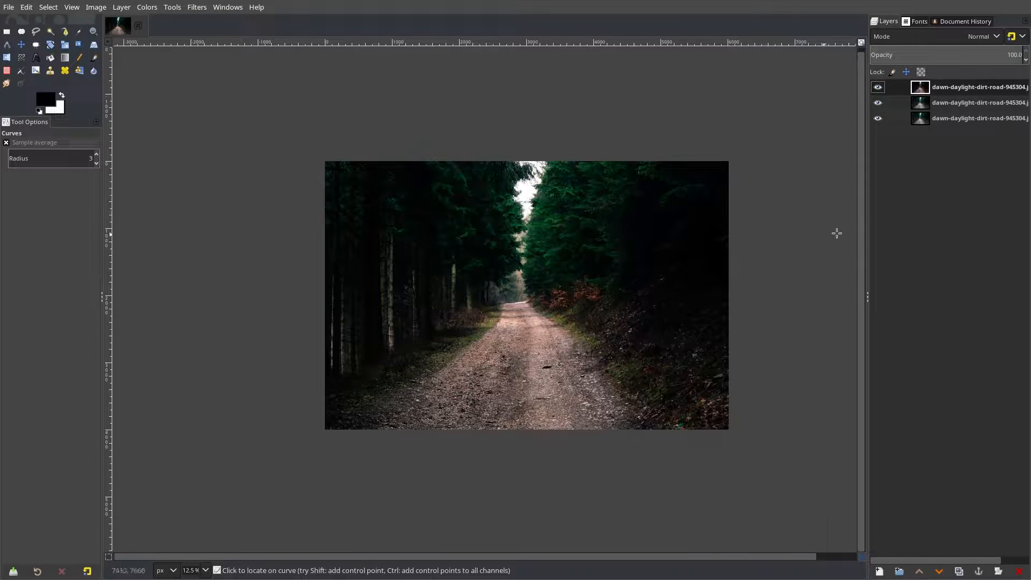
Add a new transparent layer and make a tall elliptical selection of about 1384 × 2264 px over the end of the road
{"action": "left_click", "coordinate": [880, 571]}
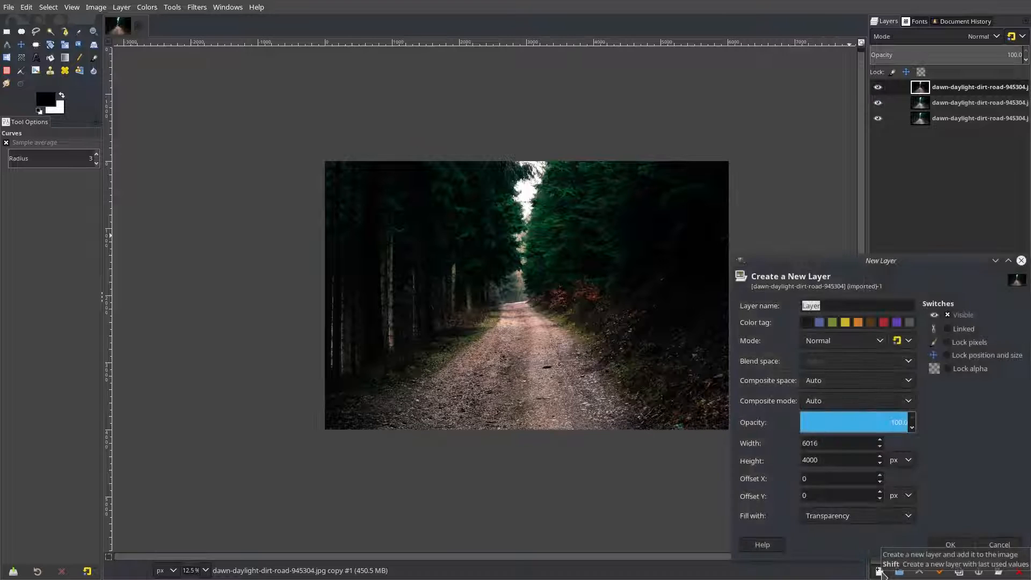
{"action": "left_click", "coordinate": [950, 545]}
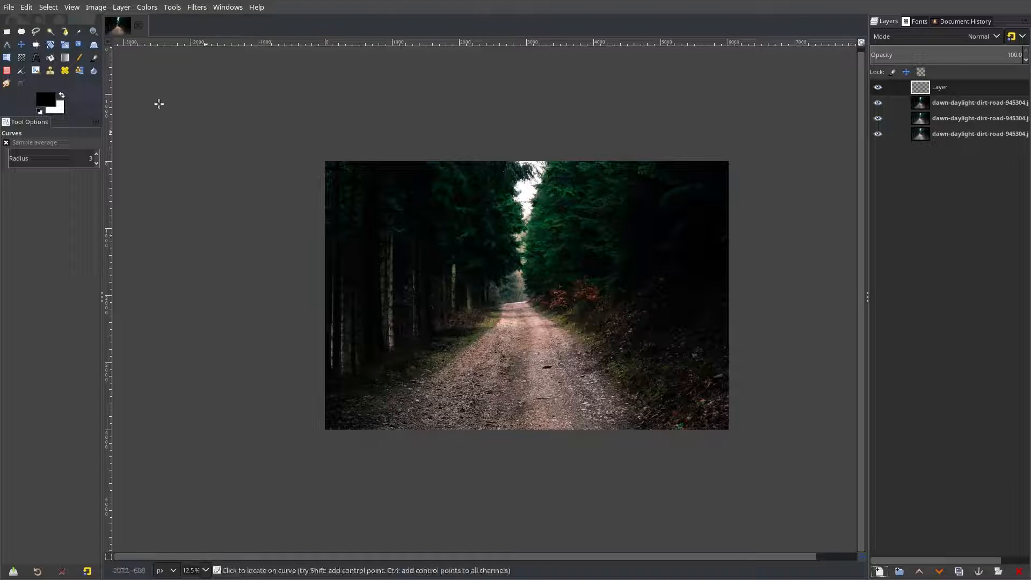
{"action": "left_click", "coordinate": [22, 32]}
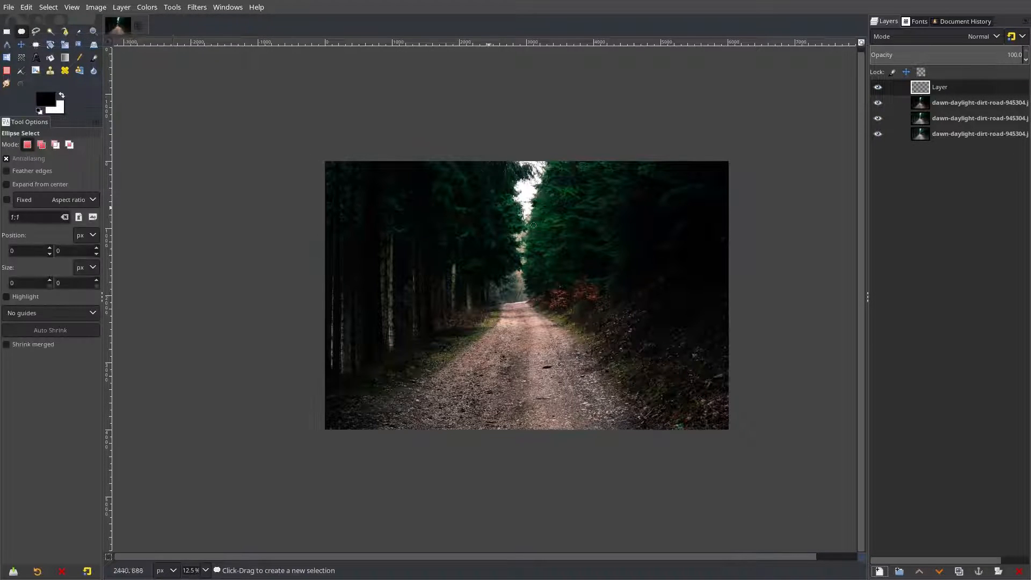
{"action": "left_click_drag", "start_coordinate": [487, 205], "coordinate": [590, 364]}
{"action": "left_click_drag", "start_coordinate": [543, 226], "coordinate": [521, 230]}
{"action": "left_click_drag", "start_coordinate": [553, 294], "coordinate": [544, 294]}
{"action": "left_click_drag", "start_coordinate": [519, 289], "coordinate": [525, 288]}
{"action": "scroll", "coordinate": [559, 301], "scroll_direction": "up", "scroll_amount": 1}
{"action": "key", "text": "Return"}
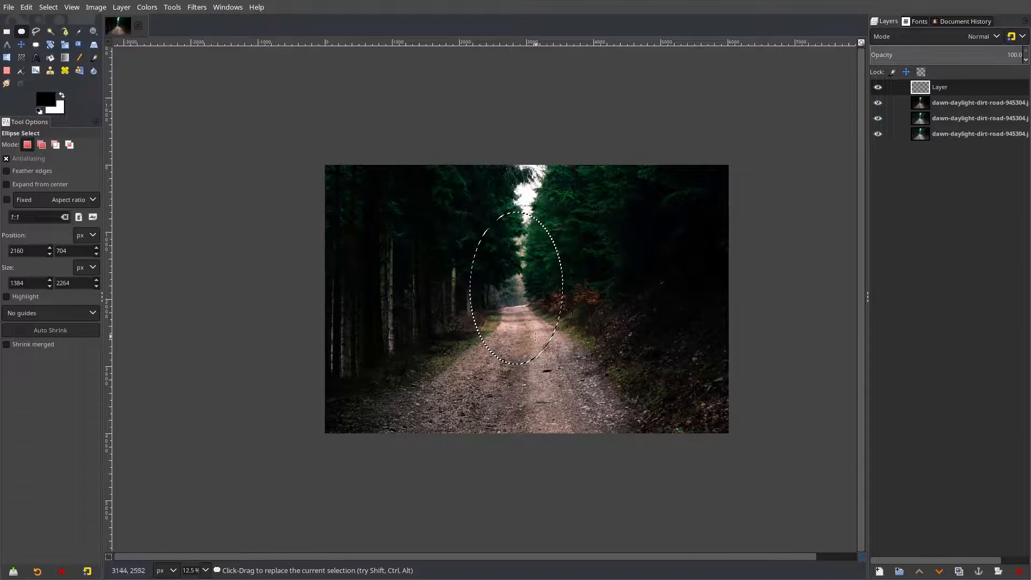
Set the foreground colour to bright orange and fill the elliptical selection with it
{"action": "scroll", "coordinate": [534, 336], "scroll_direction": "up", "scroll_amount": 1}
{"action": "left_click_drag", "start_coordinate": [540, 336], "coordinate": [514, 340]}
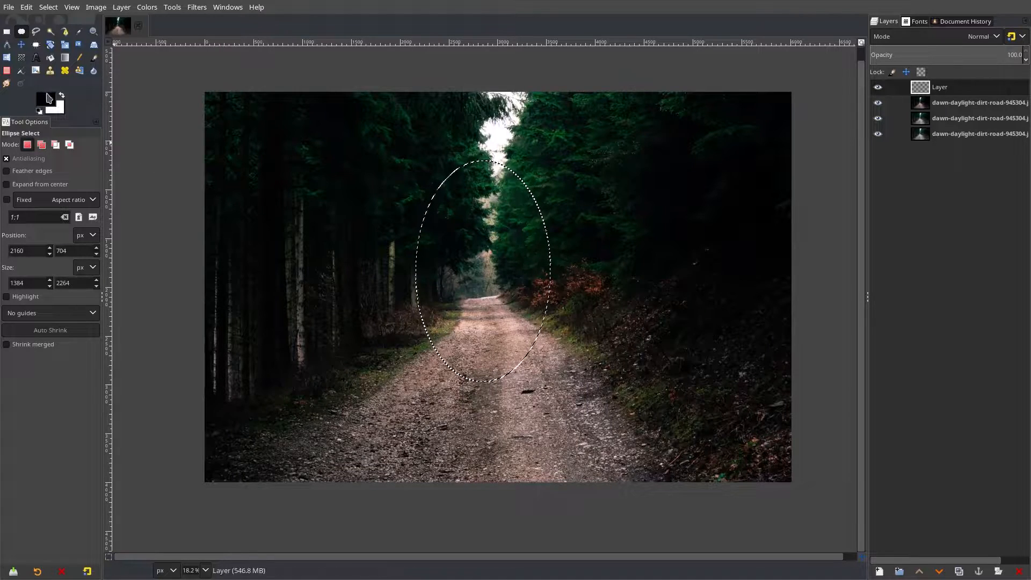
{"action": "left_click", "coordinate": [47, 98]}
{"action": "left_click_drag", "start_coordinate": [184, 261], "coordinate": [210, 263]}
{"action": "left_click", "coordinate": [46, 57]}
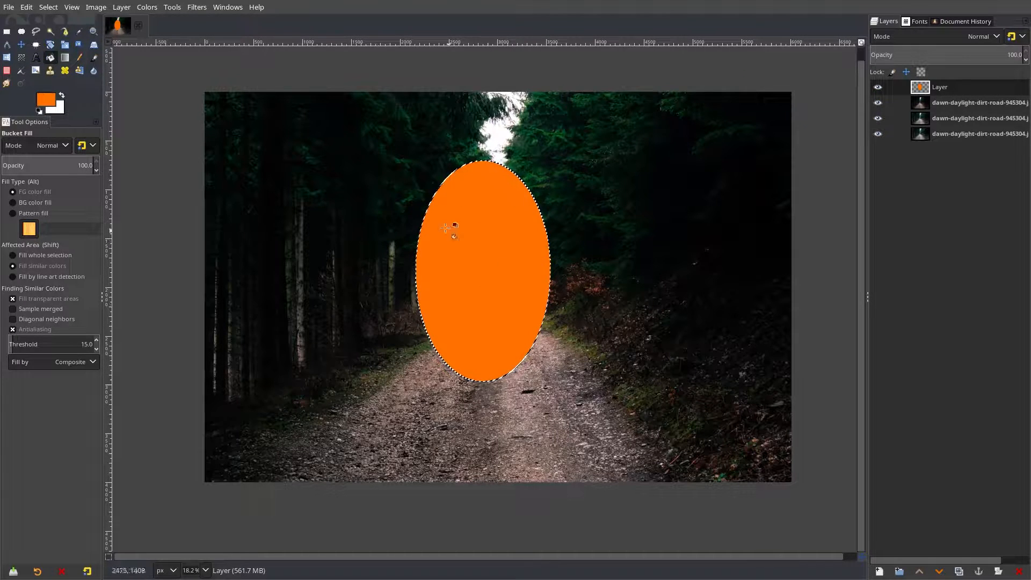
Shrink the elliptical selection twice by 10 px each time
{"action": "left_click", "coordinate": [48, 7]}
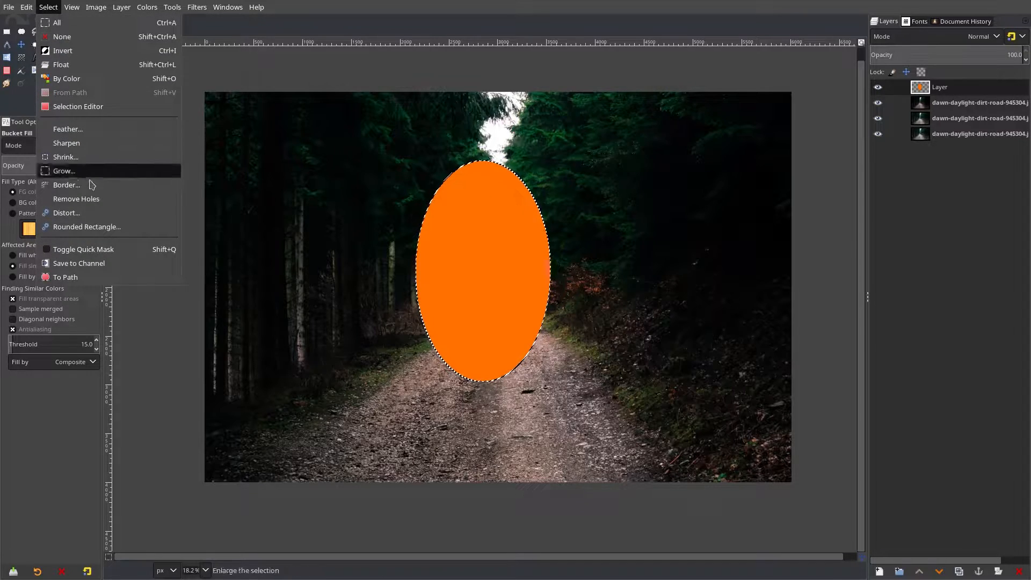
{"action": "left_click", "coordinate": [86, 157]}
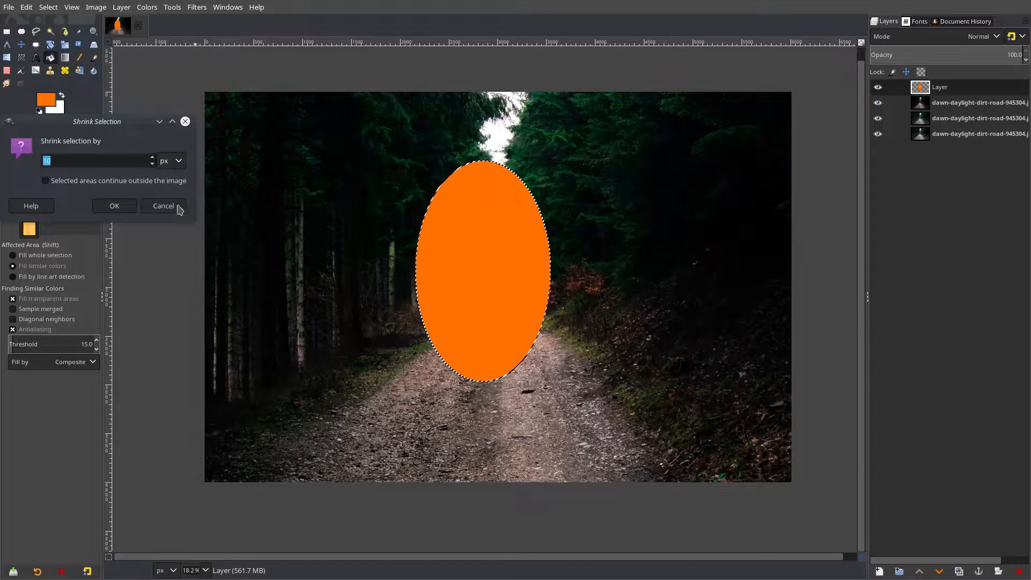
{"action": "left_click", "coordinate": [115, 206]}
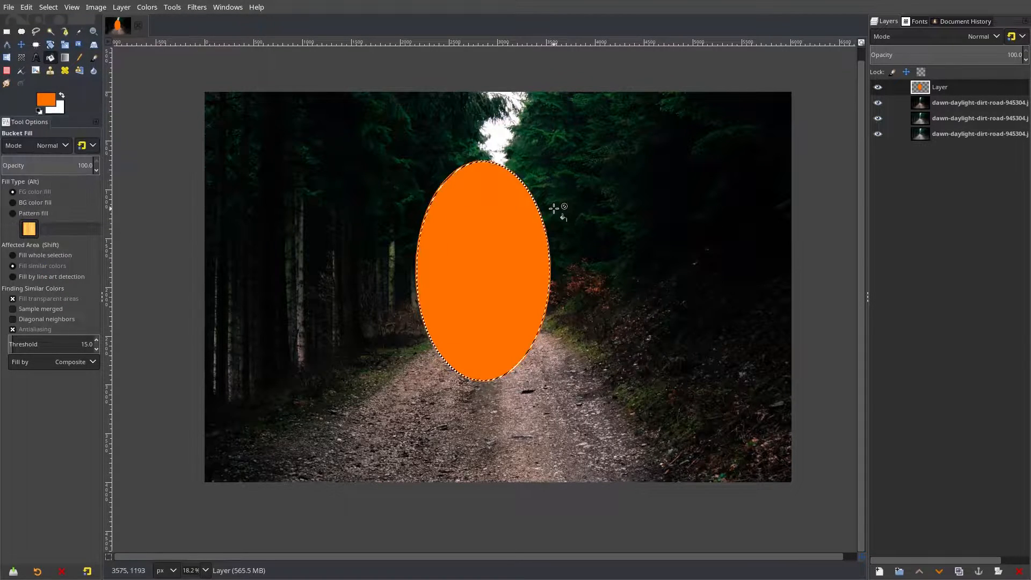
{"action": "left_click", "coordinate": [55, 5]}
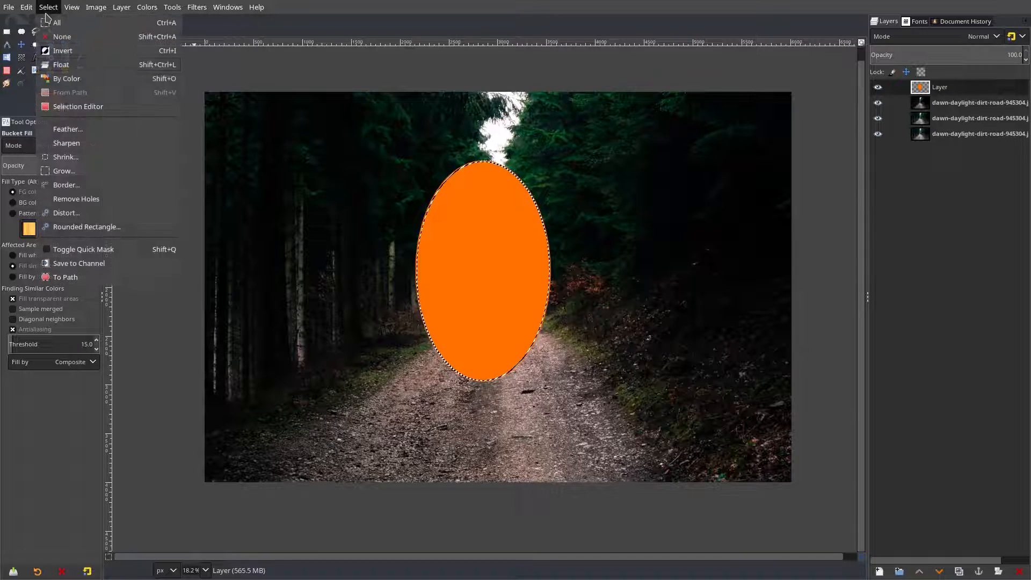
{"action": "left_click", "coordinate": [83, 157]}
{"action": "left_click", "coordinate": [114, 207]}
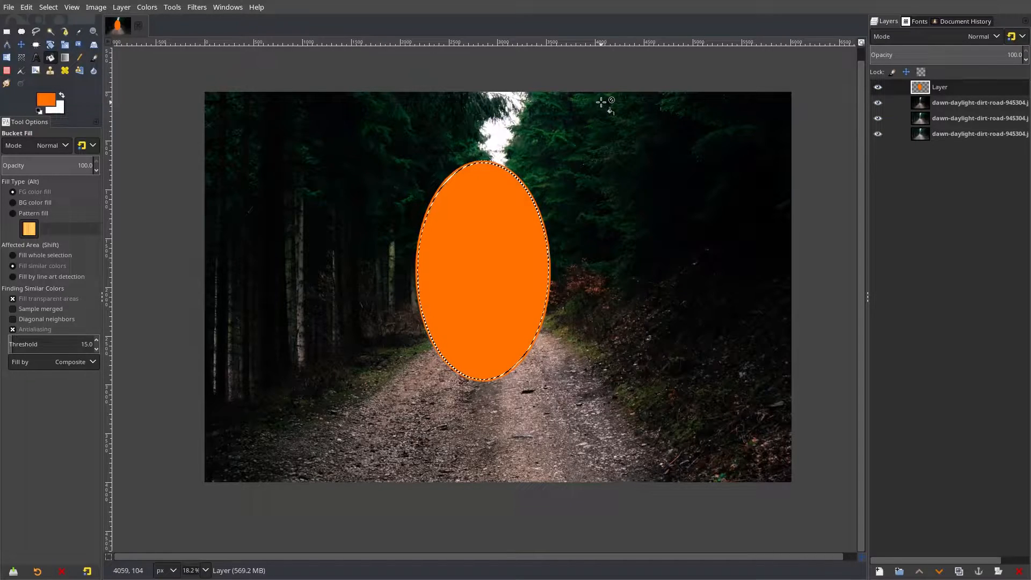
Clear the orange fill inside the shrunken selection to leave a thin ring, and deselect everything
{"action": "left_click", "coordinate": [48, 7]}
{"action": "left_click", "coordinate": [60, 37]}
{"action": "scroll", "coordinate": [515, 304], "scroll_direction": "down", "scroll_amount": 2}
{"action": "scroll", "coordinate": [514, 305], "scroll_direction": "up", "scroll_amount": 3}
{"action": "left_click", "coordinate": [21, 44]}
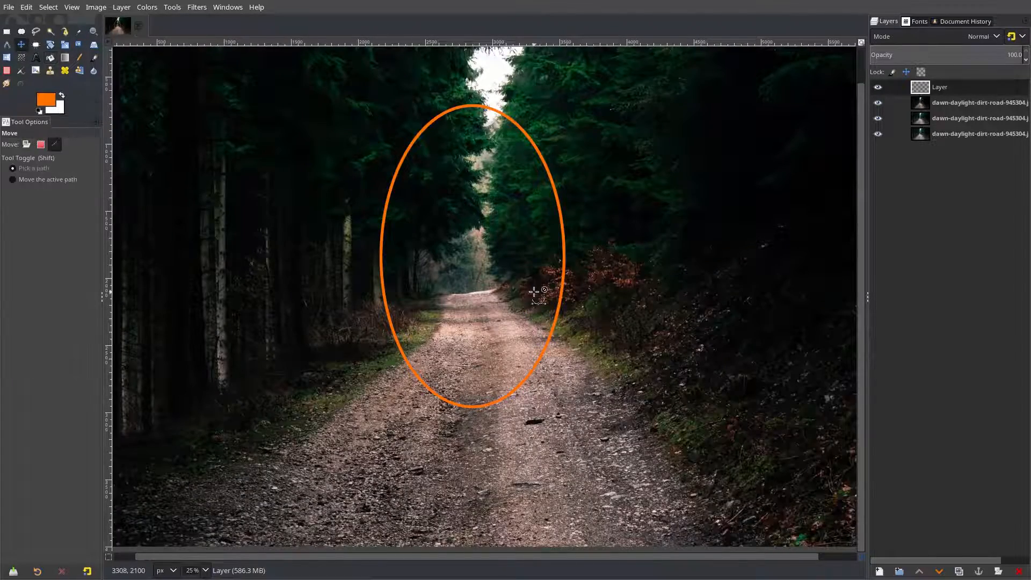
Apply a light Gaussian Blur to the orange ring layer to soften its edges
{"action": "scroll", "coordinate": [569, 225], "scroll_direction": "up", "scroll_amount": 2}
{"action": "left_click", "coordinate": [191, 8]}
{"action": "mouse_move", "coordinate": [215, 87]}
{"action": "left_click", "coordinate": [376, 87]}
{"action": "double_click", "coordinate": [800, 223]}
{"action": "type", "text": "0"}
{"action": "key", "text": "Return"}
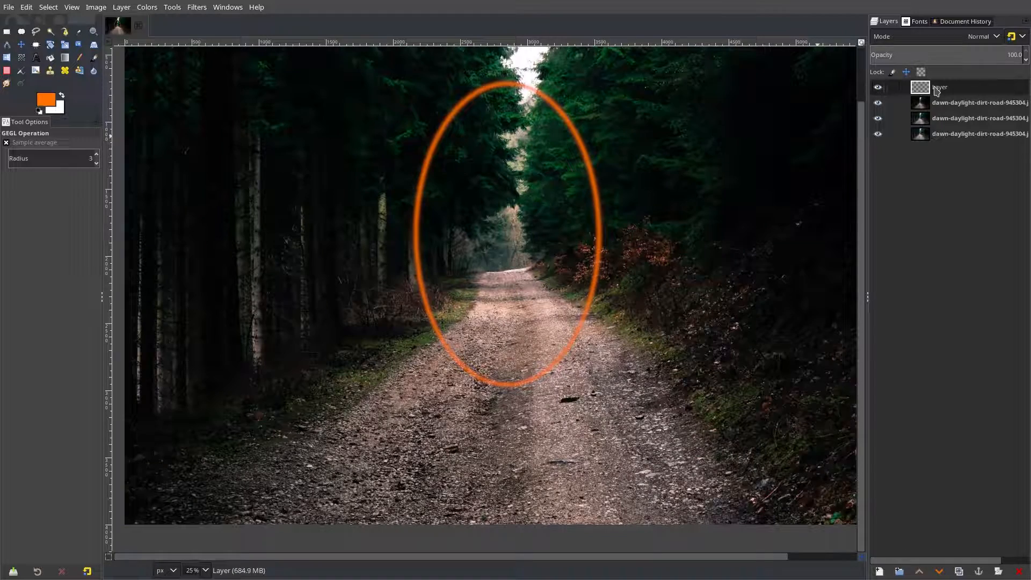
Duplicate the orange ring layer and apply another Gaussian Blur to the copy
{"action": "right_click", "coordinate": [940, 87]}
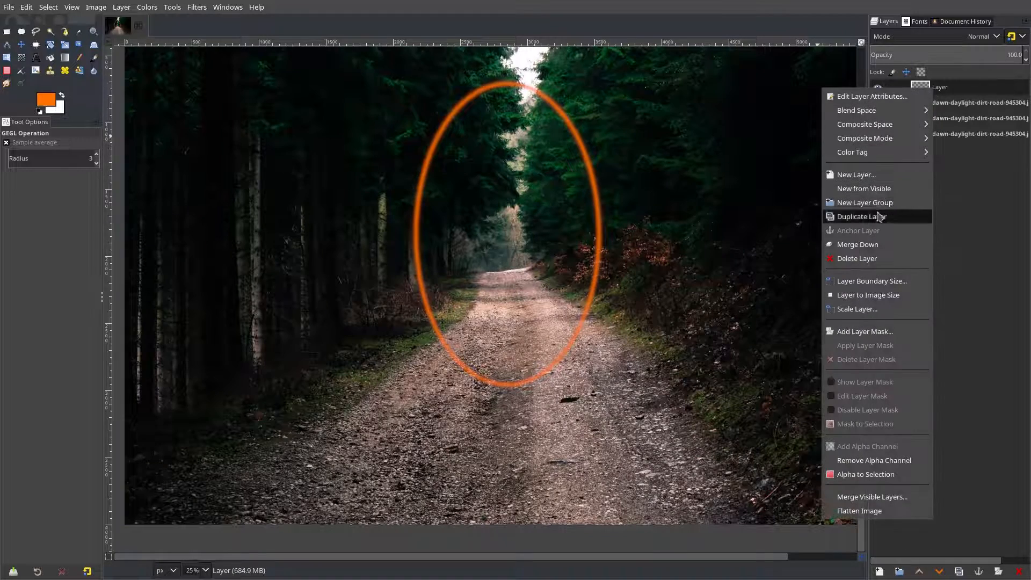
{"action": "left_click", "coordinate": [879, 217]}
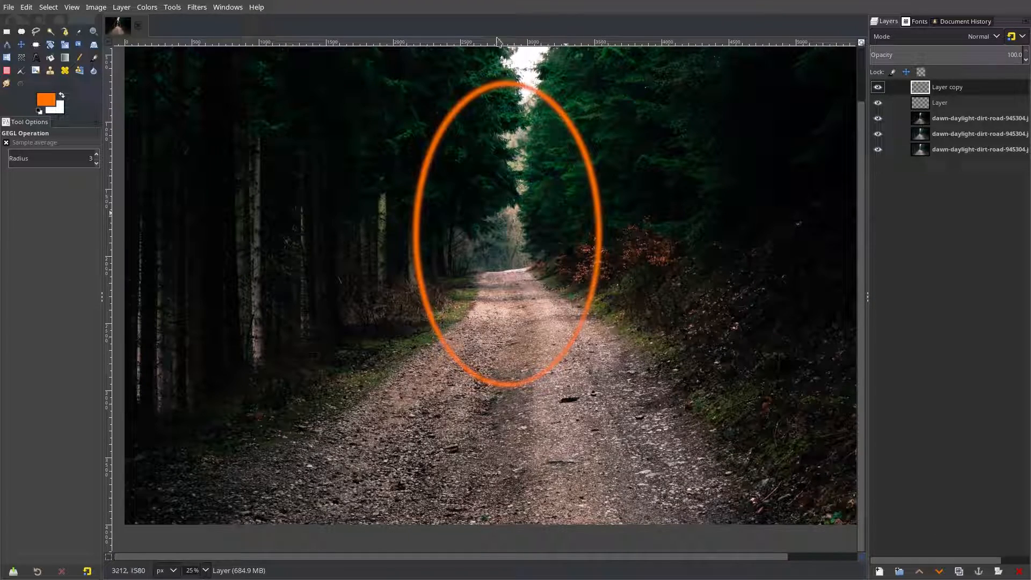
{"action": "left_click", "coordinate": [197, 7]}
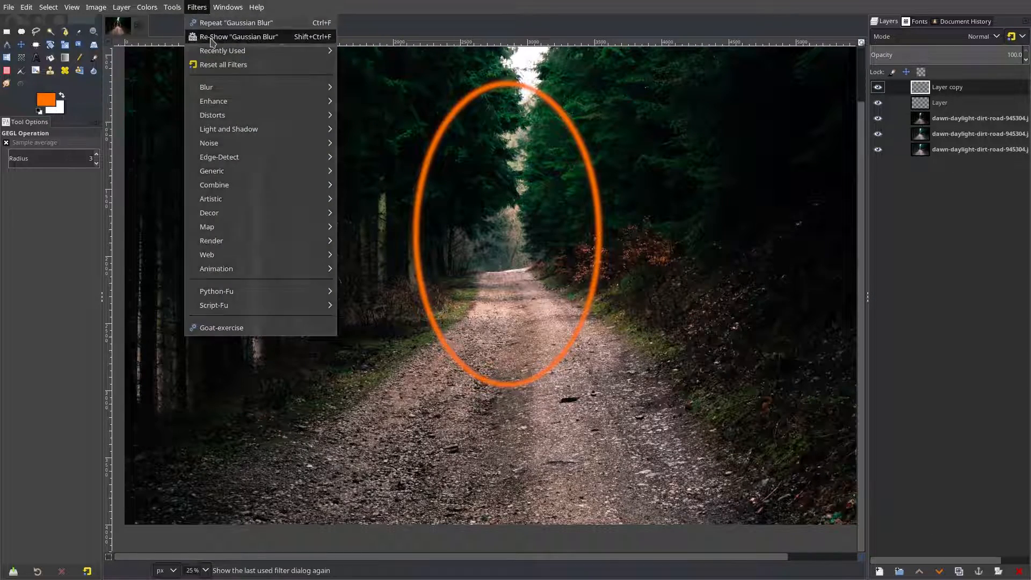
{"action": "left_click", "coordinate": [226, 44]}
{"action": "key", "text": "Return"}
{"action": "left_click", "coordinate": [755, 347]}
Set the blend mode of both the ring copy and the original ring layer to Screen
{"action": "right_click", "coordinate": [956, 87]}
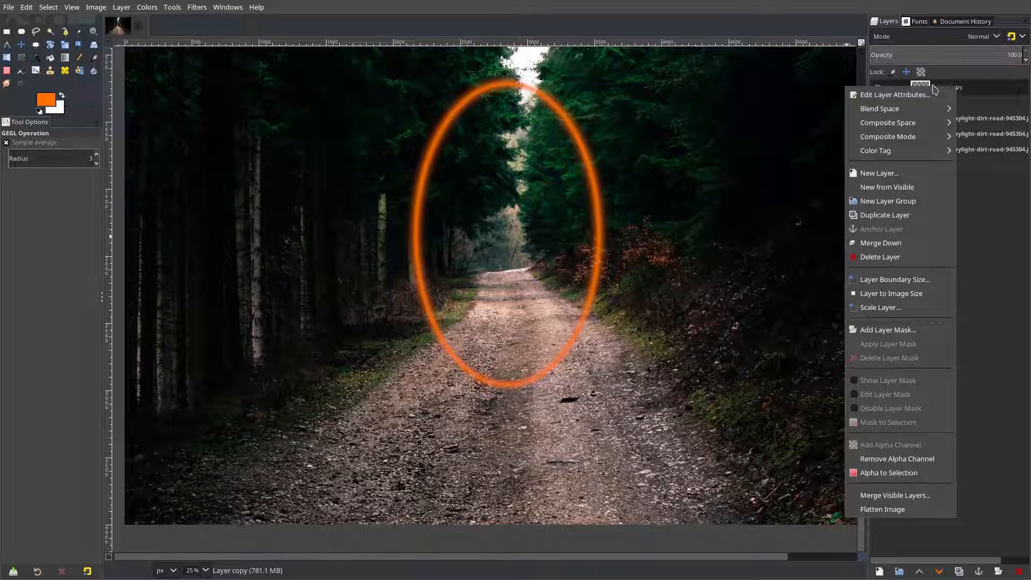
{"action": "left_click", "coordinate": [612, 79]}
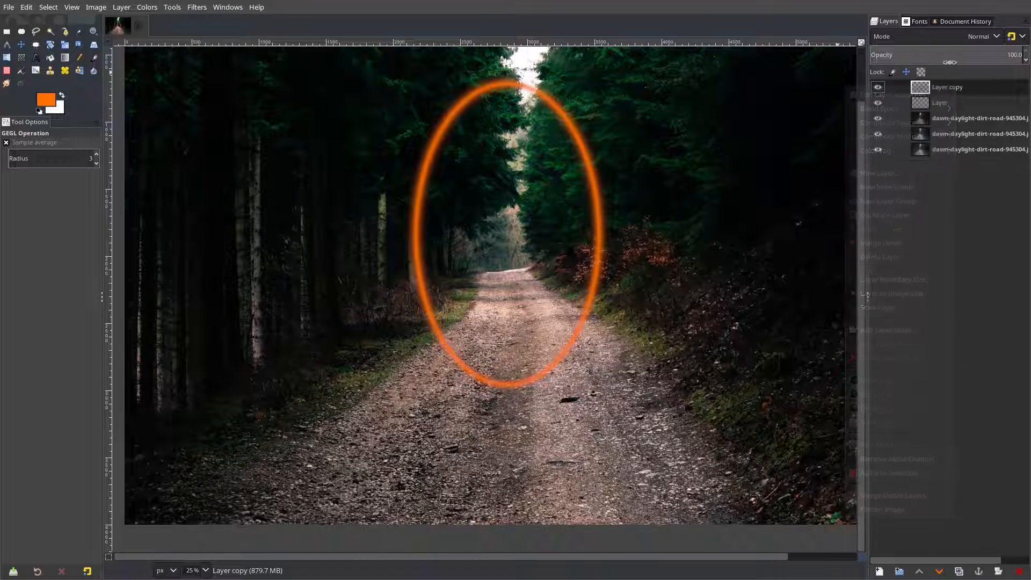
{"action": "left_click", "coordinate": [956, 36]}
{"action": "left_click", "coordinate": [904, 188]}
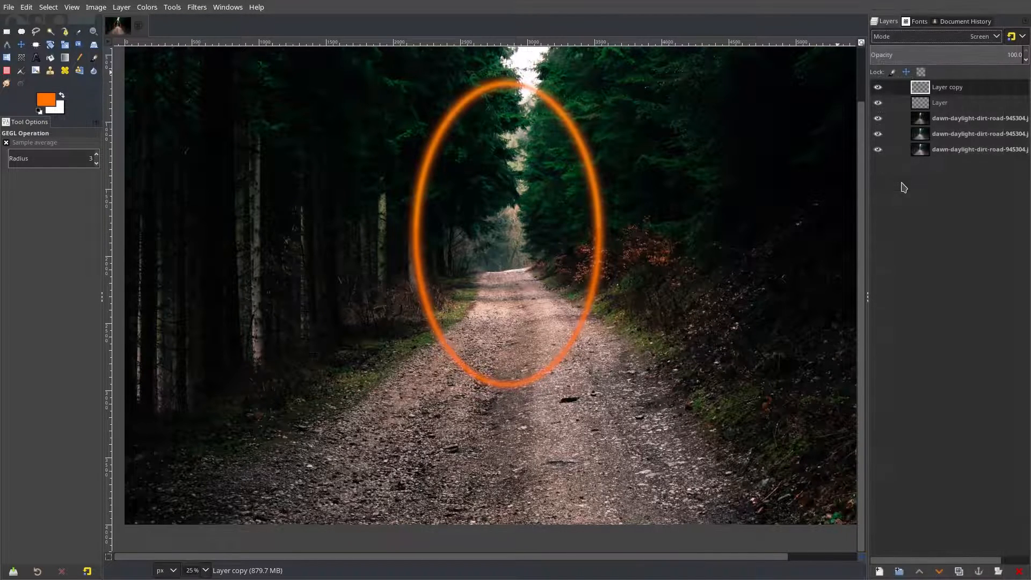
{"action": "left_click", "coordinate": [940, 103]}
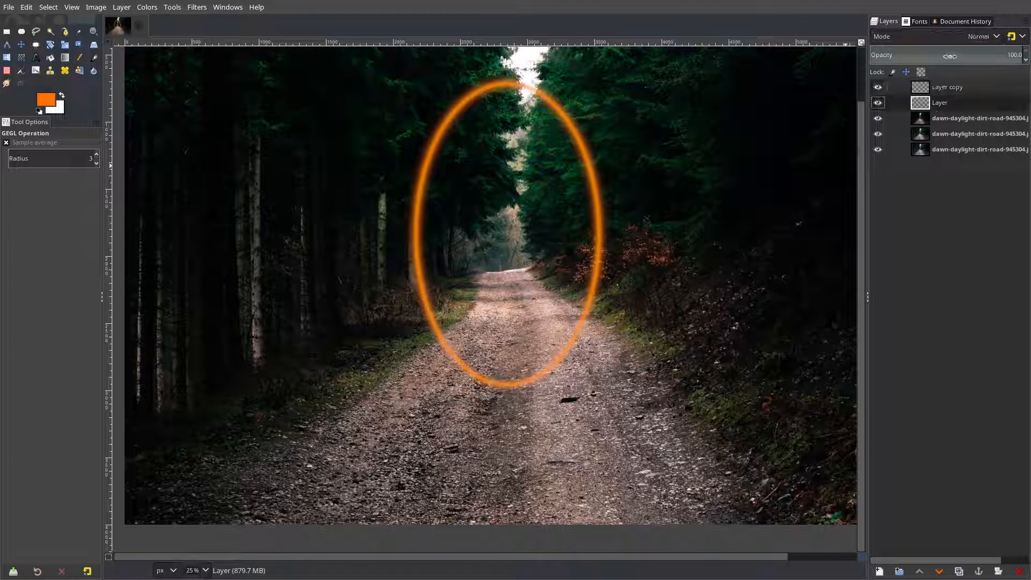
{"action": "left_click", "coordinate": [967, 36]}
{"action": "left_click", "coordinate": [950, 187]}
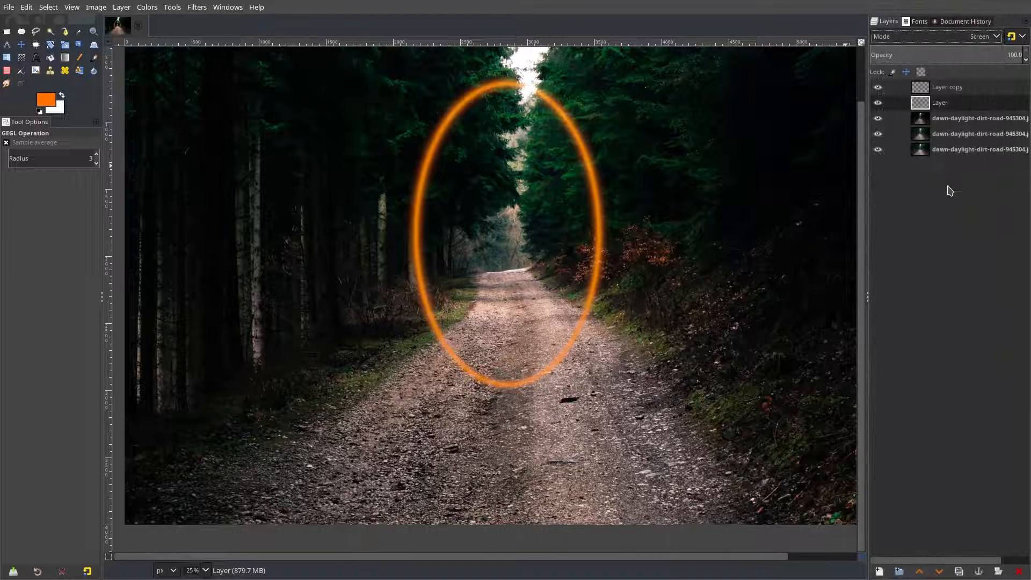
Duplicate the blurred ring copy and apply a much stronger Gaussian Blur to the new top layer for a wide glow
{"action": "left_click", "coordinate": [947, 91]}
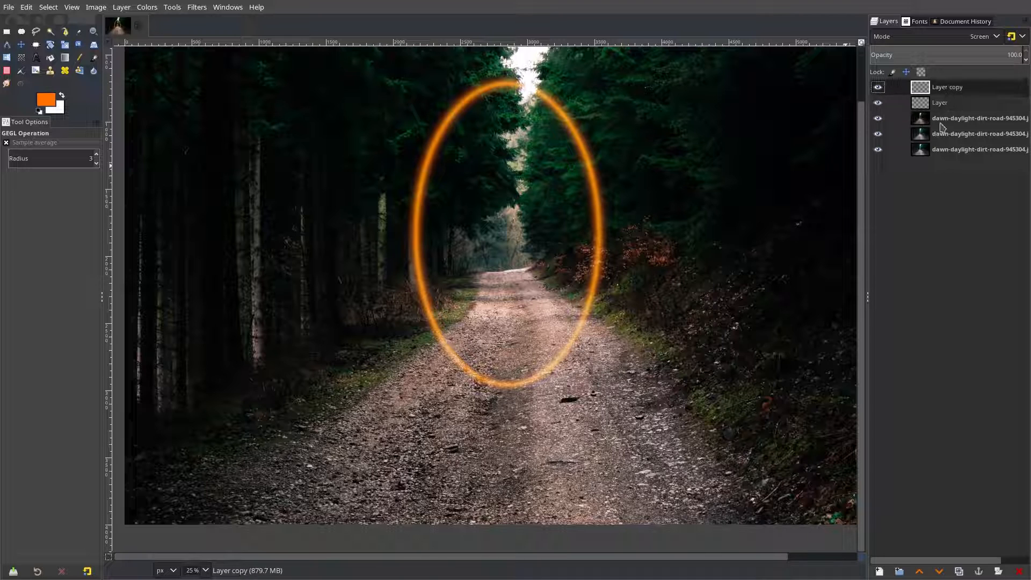
{"action": "right_click", "coordinate": [948, 88]}
{"action": "left_click", "coordinate": [886, 217]}
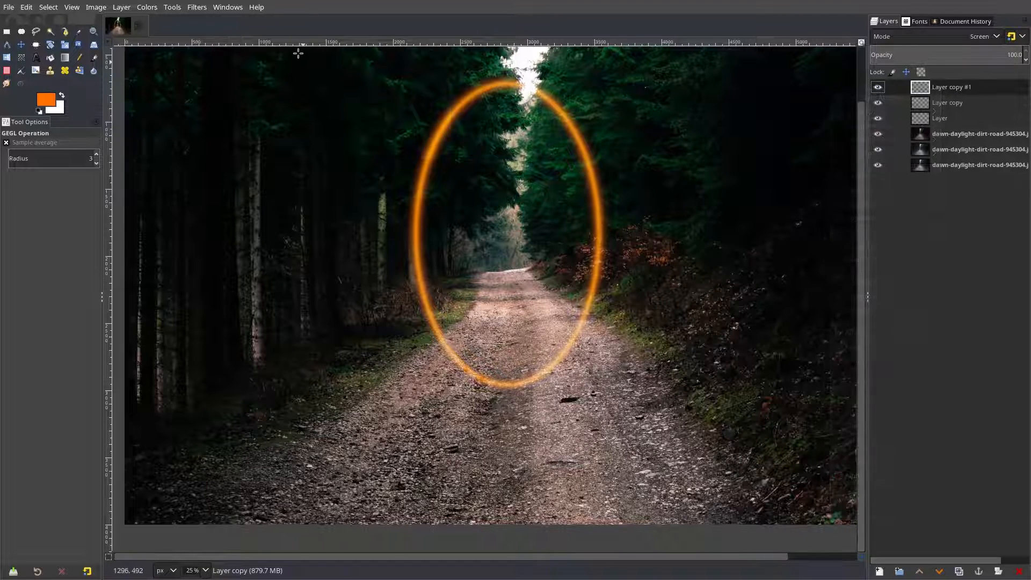
{"action": "left_click", "coordinate": [197, 7]}
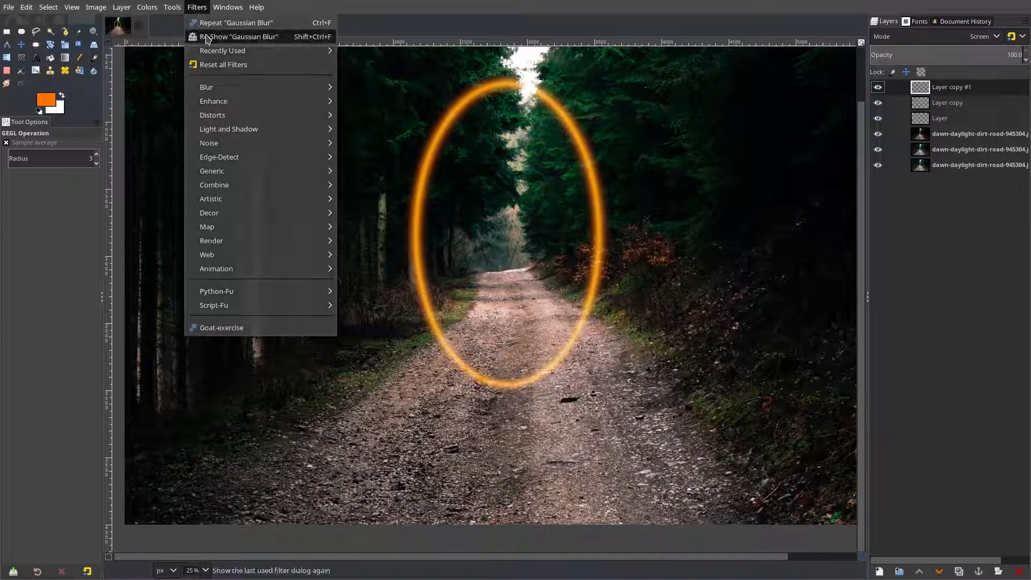
{"action": "left_click", "coordinate": [225, 35]}
{"action": "left_click_drag", "start_coordinate": [737, 224], "coordinate": [727, 223]}
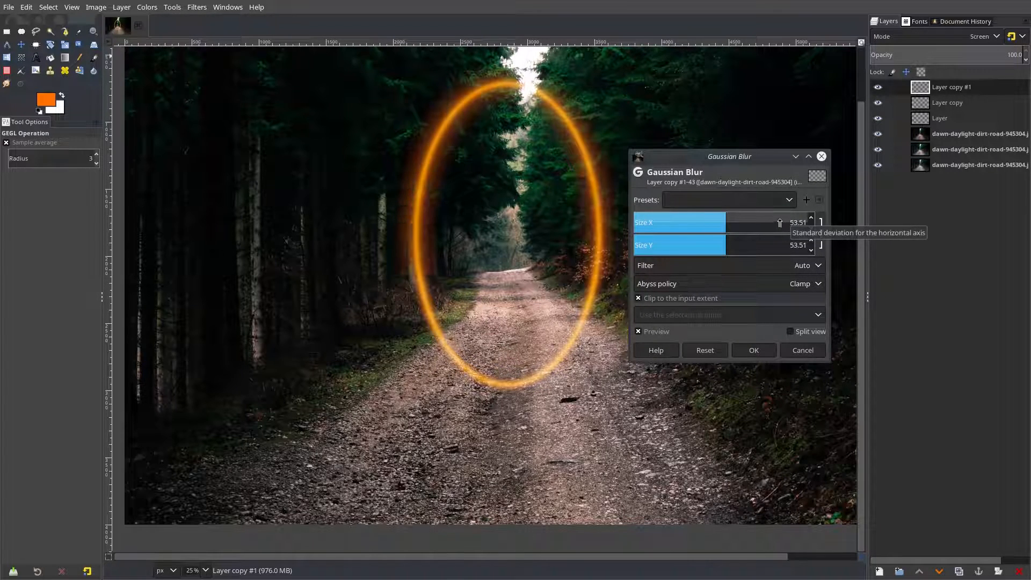
{"action": "left_click_drag", "start_coordinate": [785, 224], "coordinate": [801, 220]}
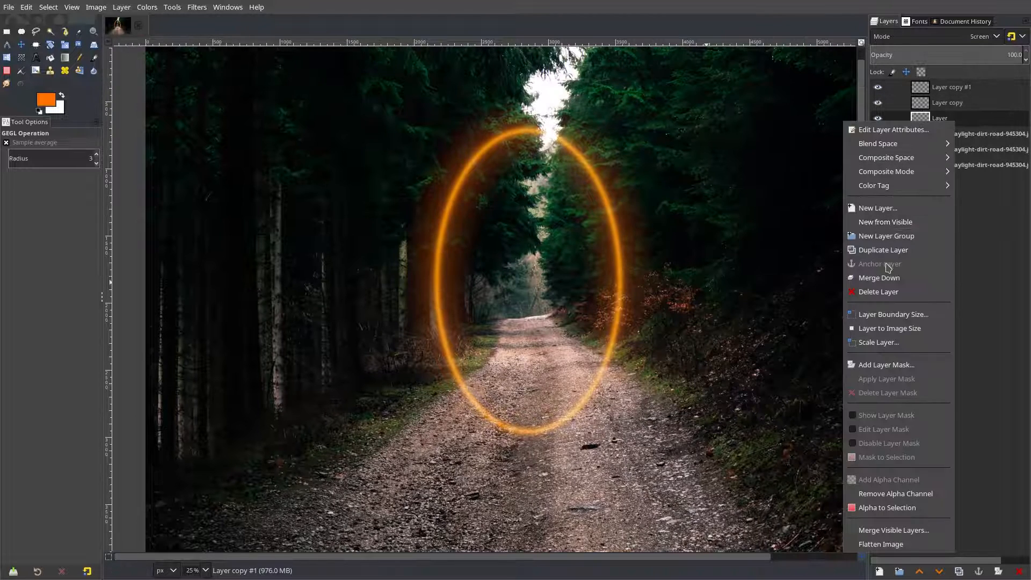
Hide the two blurred ring copies and duplicate the original ring layer
{"action": "left_click", "coordinate": [852, 111]}
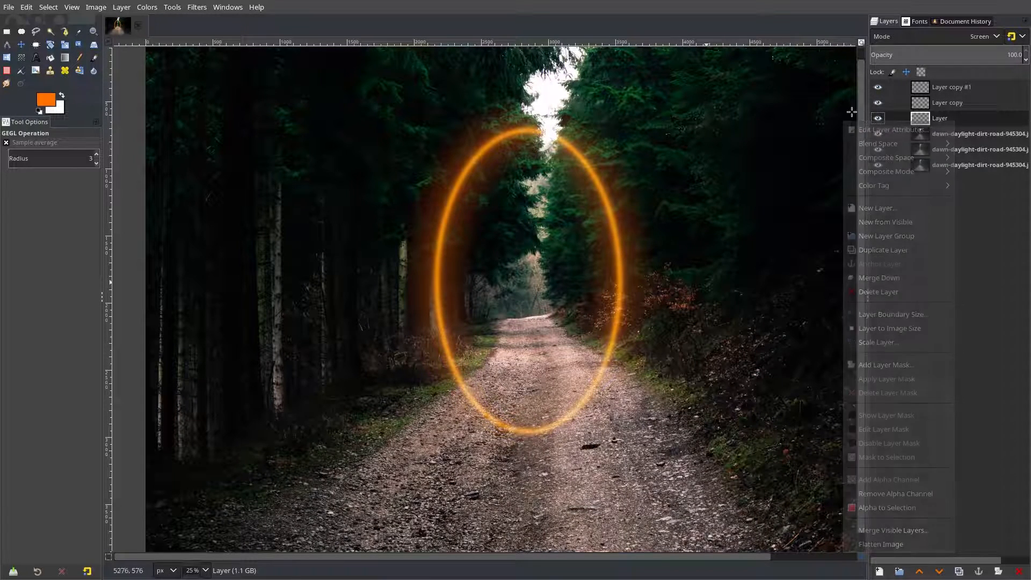
{"action": "left_click", "coordinate": [878, 118]}
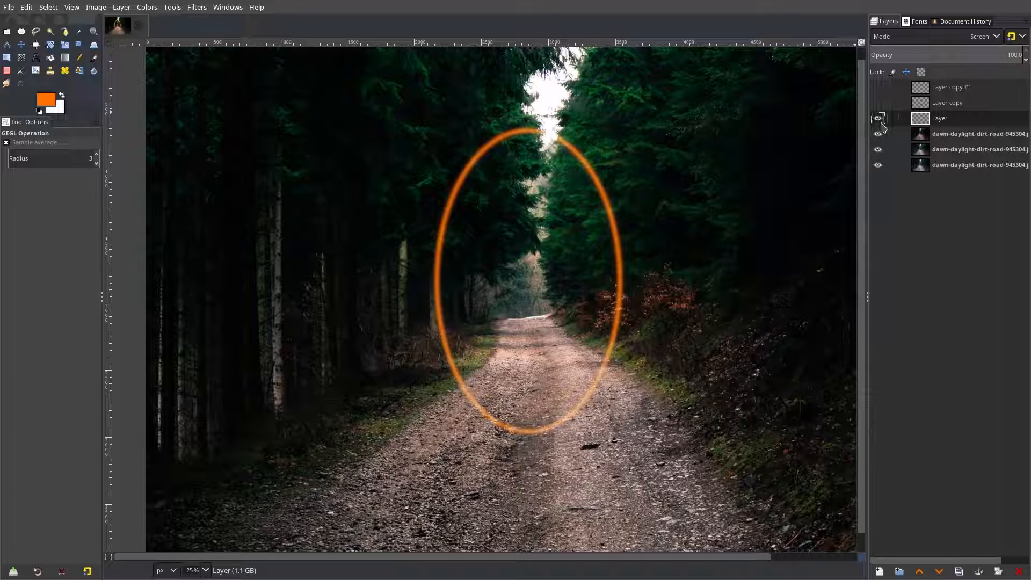
{"action": "right_click", "coordinate": [917, 124]}
{"action": "left_click", "coordinate": [937, 248]}
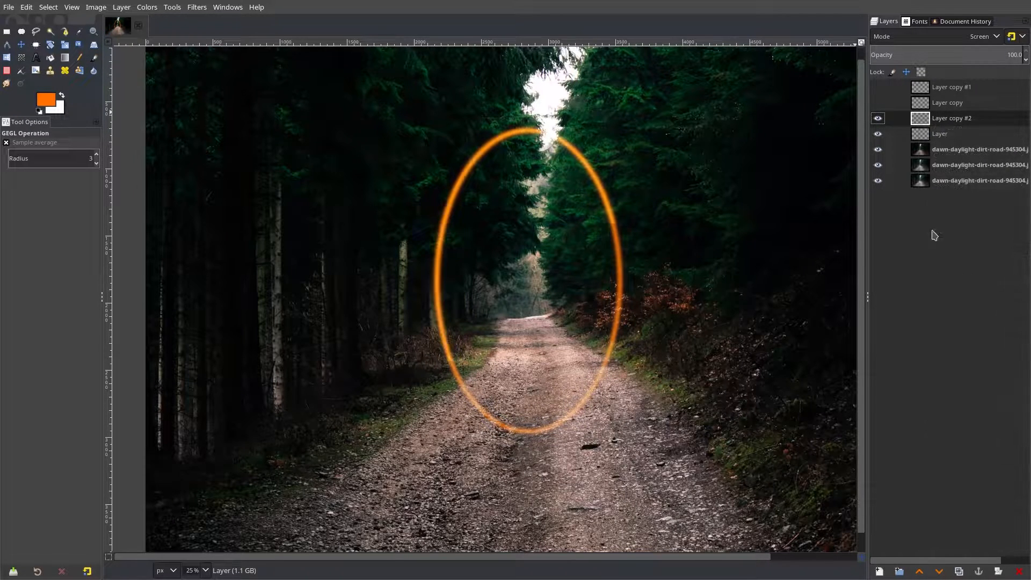
Show the blurred ring copies again and colorize the newest ring copy white by raising its Lightness to the maximum
{"action": "left_click", "coordinate": [878, 88]}
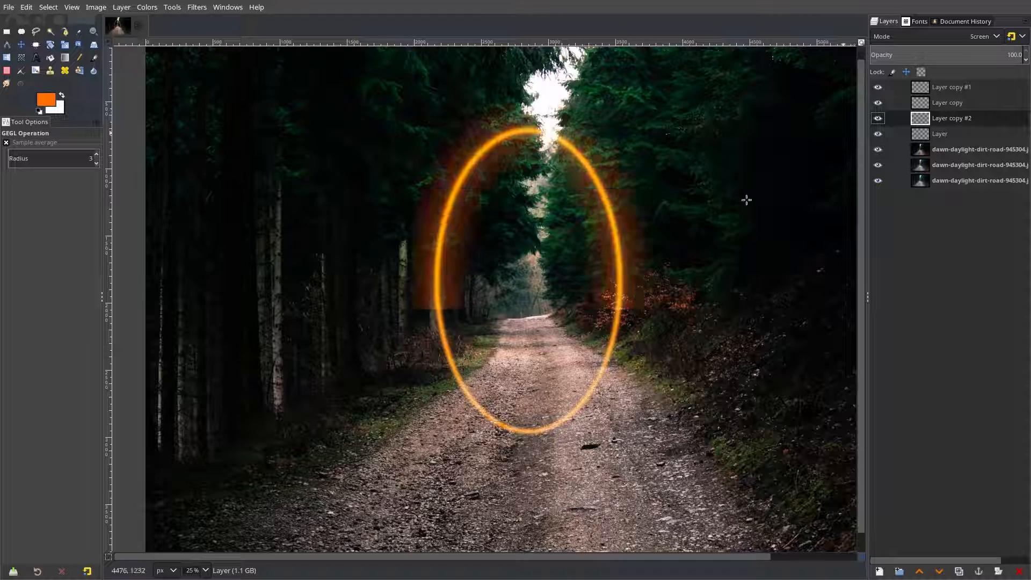
{"action": "left_click", "coordinate": [152, 11]}
{"action": "left_click", "coordinate": [212, 327]}
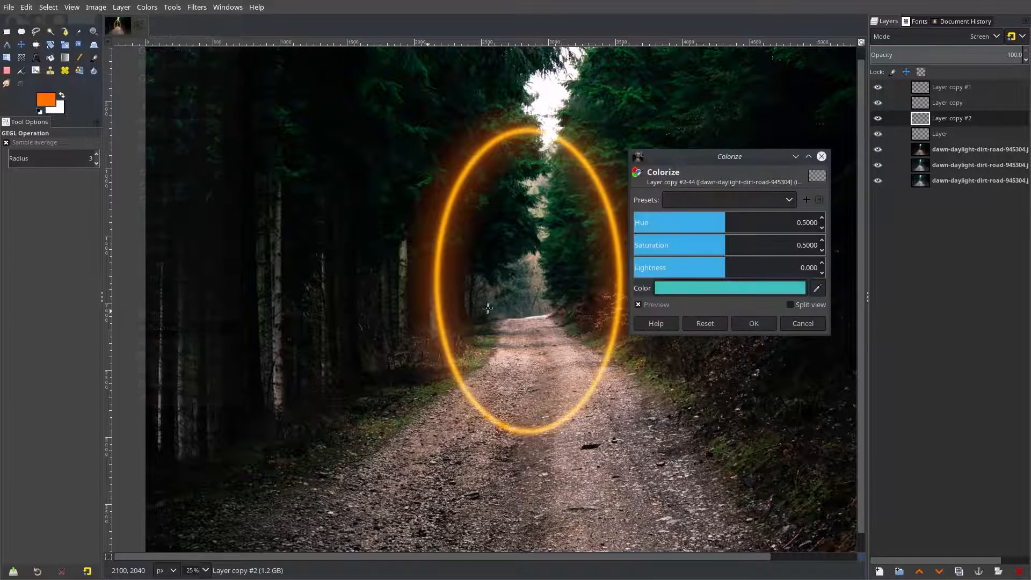
{"action": "left_click_drag", "start_coordinate": [737, 263], "coordinate": [821, 267]}
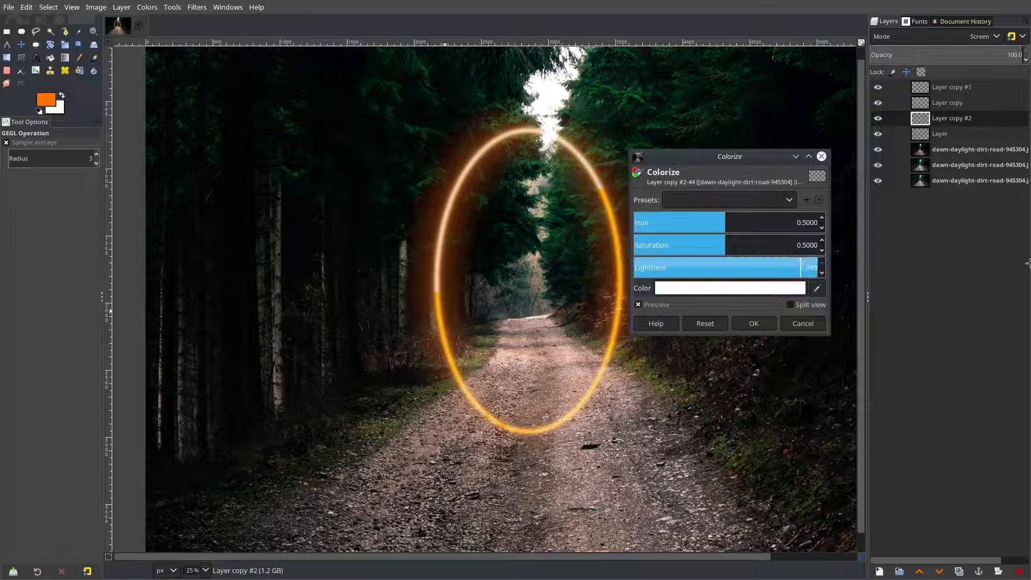
{"action": "left_click", "coordinate": [754, 324]}
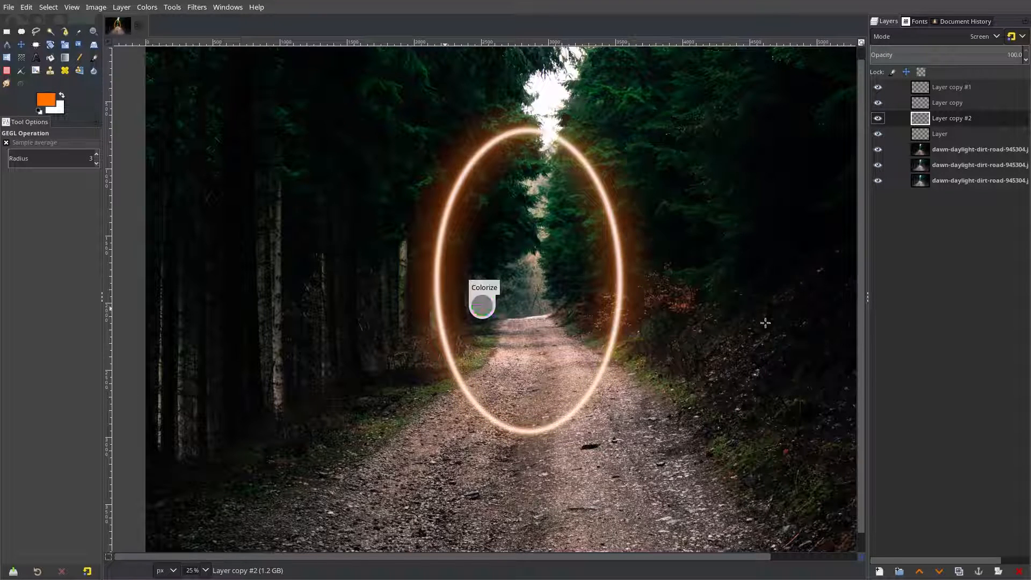
Set the whitened ring layer's blend mode to Overlay and duplicate it
{"action": "left_click", "coordinate": [953, 38]}
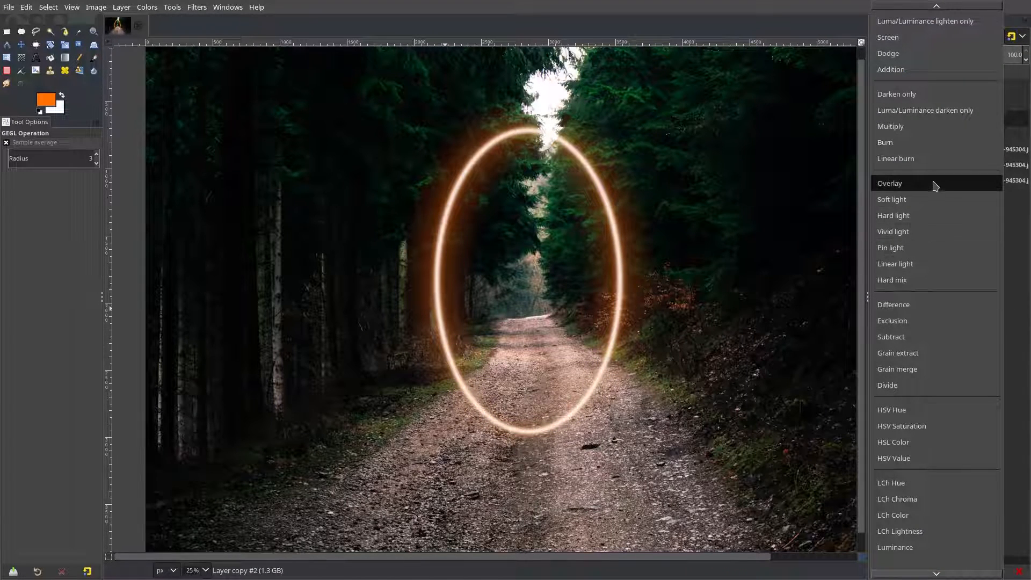
{"action": "left_click", "coordinate": [913, 183]}
{"action": "right_click", "coordinate": [892, 117]}
{"action": "left_click", "coordinate": [911, 249]}
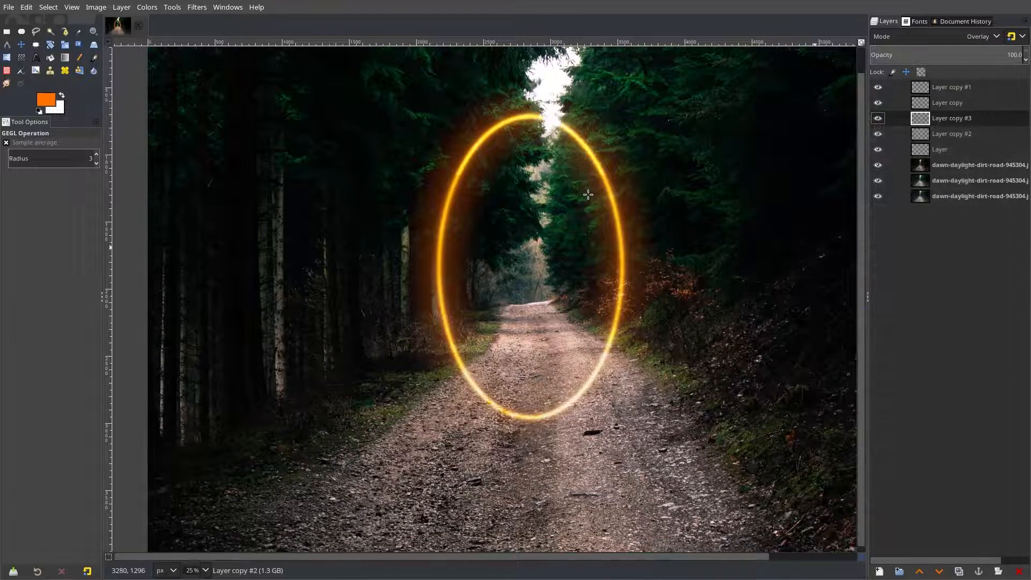
Apply a Gaussian Blur of about 24.56 in X and Y to the duplicated Overlay ring layer
{"action": "scroll", "coordinate": [657, 310], "scroll_direction": "down", "scroll_amount": 1, "text": "ctrl"}
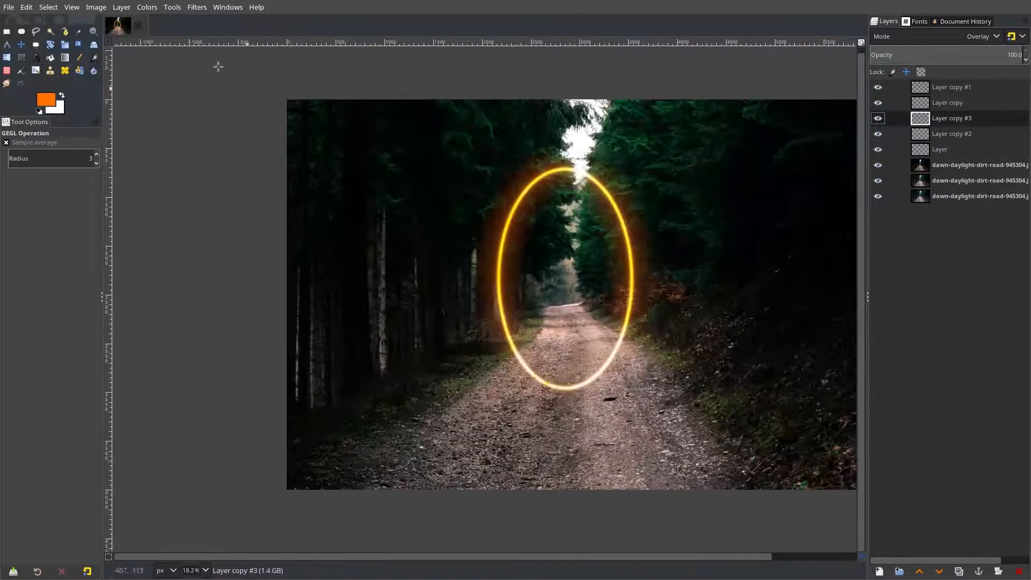
{"action": "left_click", "coordinate": [197, 7]}
{"action": "mouse_move", "coordinate": [231, 86]}
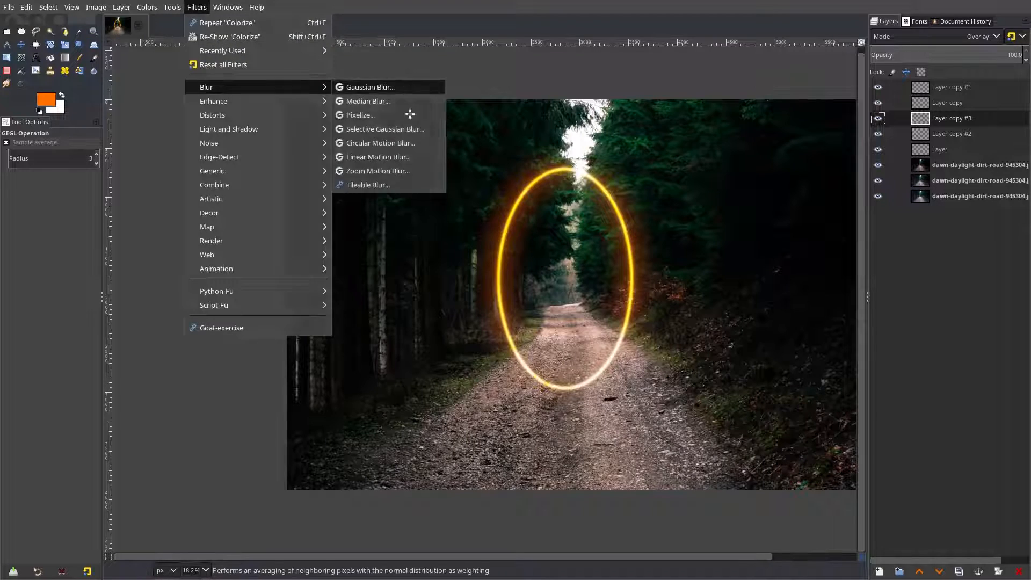
{"action": "left_click", "coordinate": [410, 88]}
{"action": "mouse_move", "coordinate": [679, 222]}
{"action": "left_mouse_down"}
{"action": "mouse_move", "coordinate": [736, 222]}
{"action": "mouse_move", "coordinate": [676, 223]}
{"action": "left_mouse_up"}
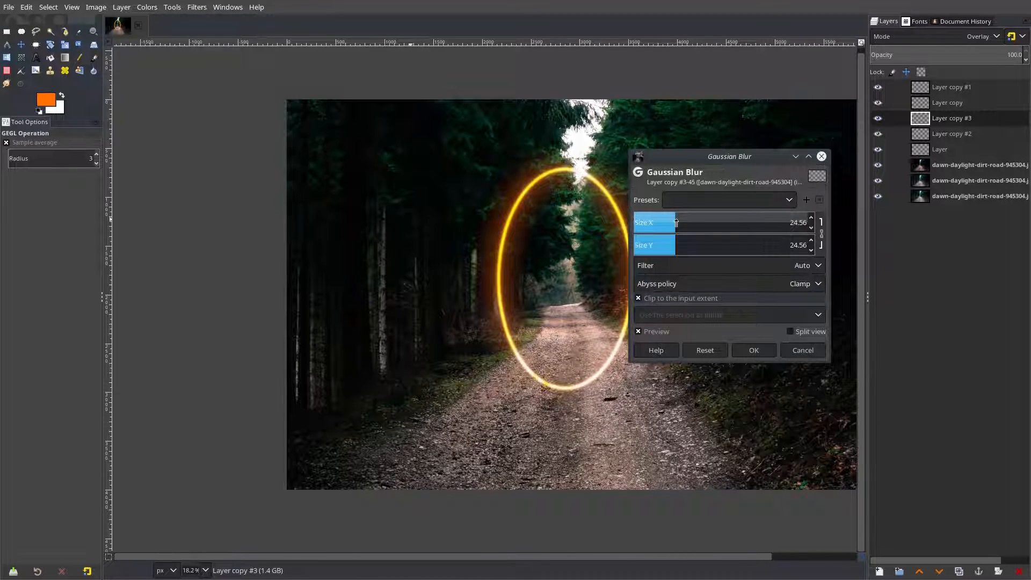
{"action": "key", "text": "Return"}
{"action": "scroll", "coordinate": [644, 278], "scroll_direction": "up", "scroll_amount": 2, "text": "ctrl"}
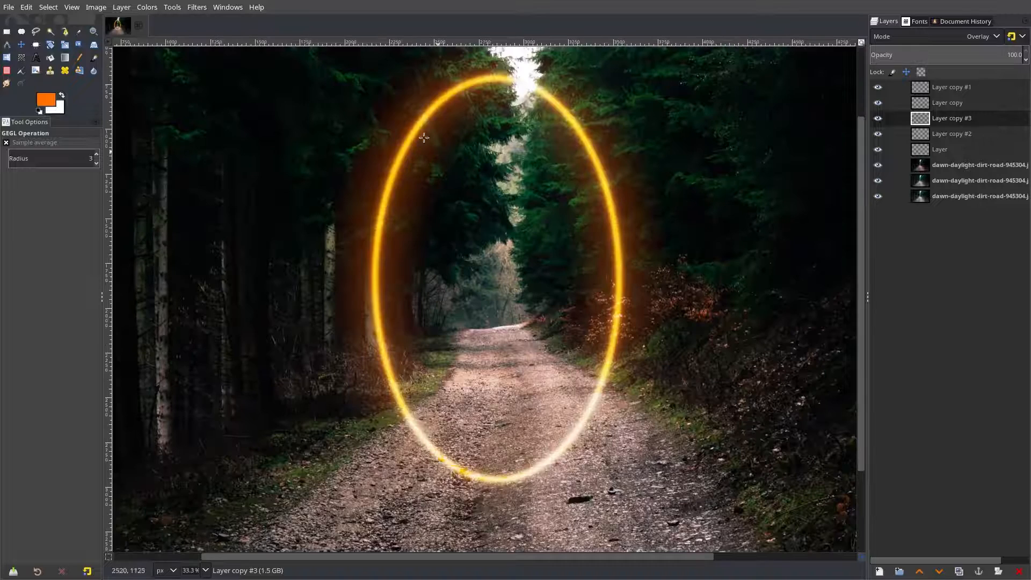
Duplicate the original orange ring layer and move the copy to the top of the layer stack
{"action": "left_click", "coordinate": [941, 150]}
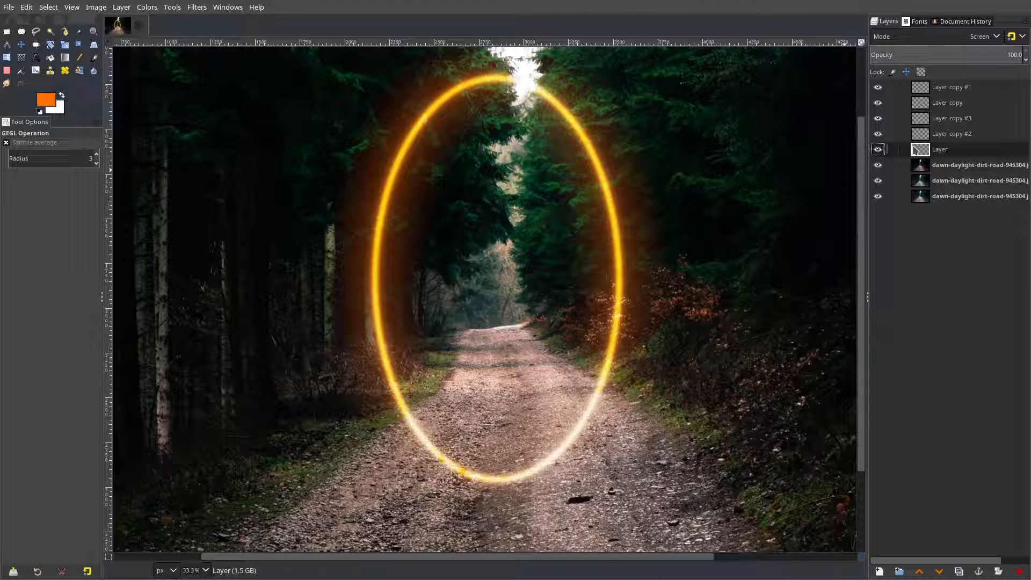
{"action": "right_click", "coordinate": [955, 150]}
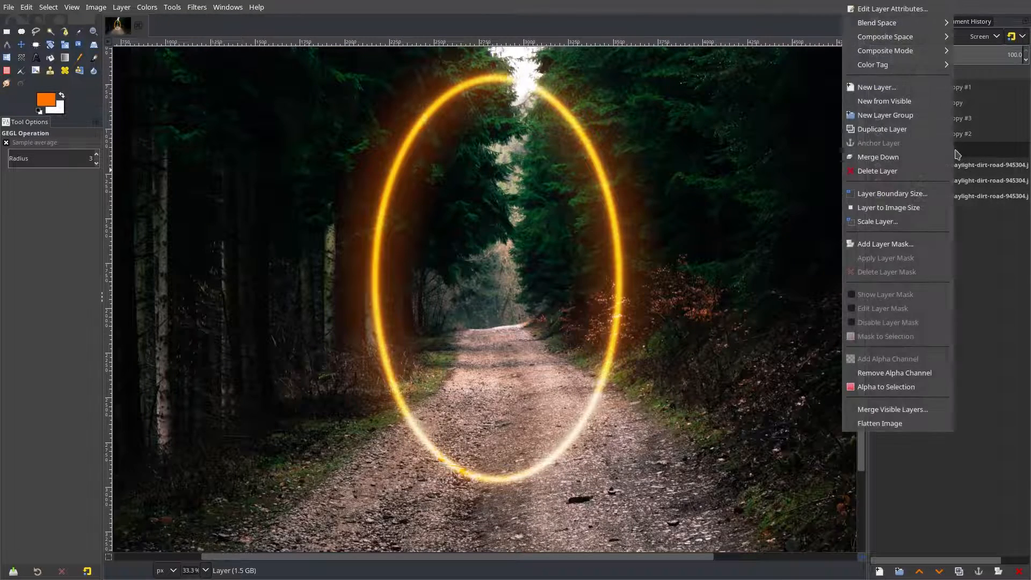
{"action": "left_click", "coordinate": [894, 129]}
{"action": "left_click_drag", "start_coordinate": [962, 88], "coordinate": [966, 89]}
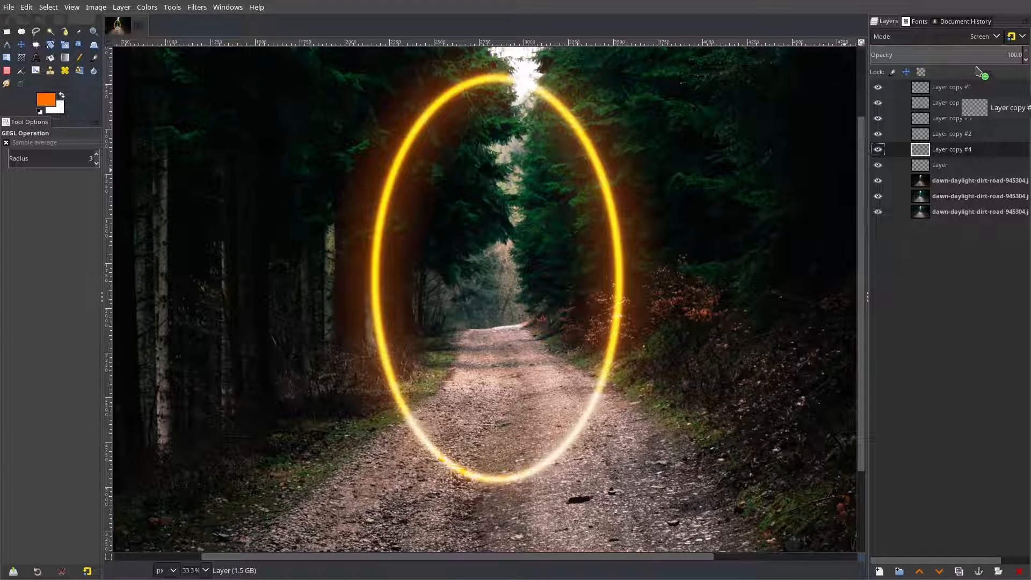
{"action": "left_click_drag", "start_coordinate": [948, 134], "coordinate": [948, 87]}
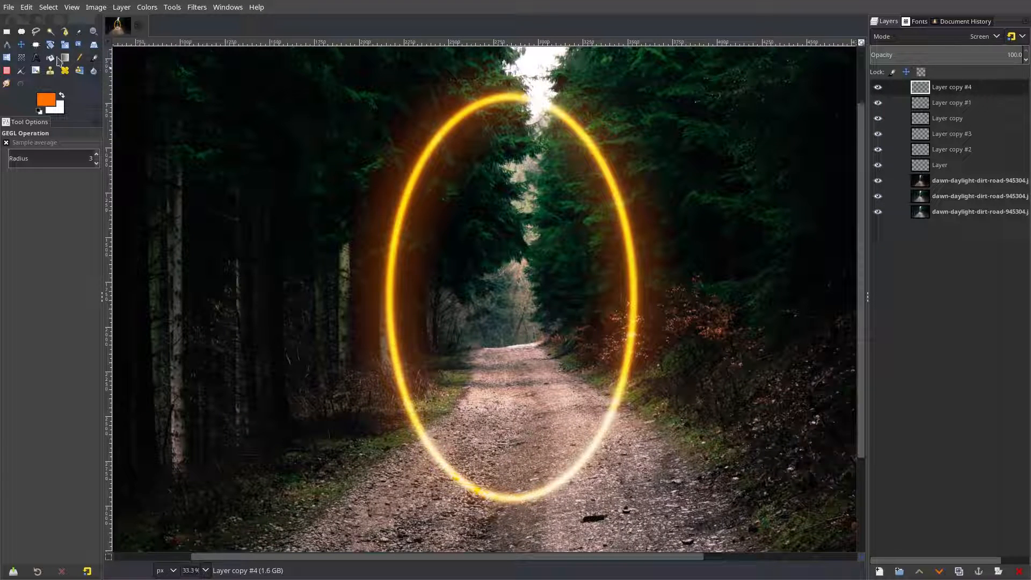
Distort the top ring copy along its outline with Warp Transform set to Swirl clockwise, size about 404
{"action": "left_click", "coordinate": [22, 59]}
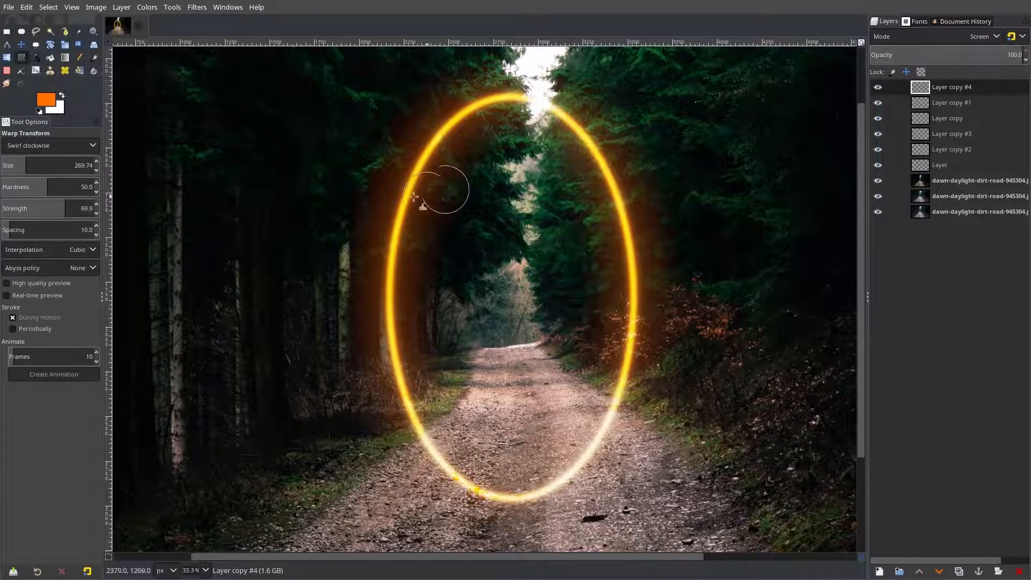
{"action": "left_click_drag", "start_coordinate": [35, 163], "coordinate": [38, 162]}
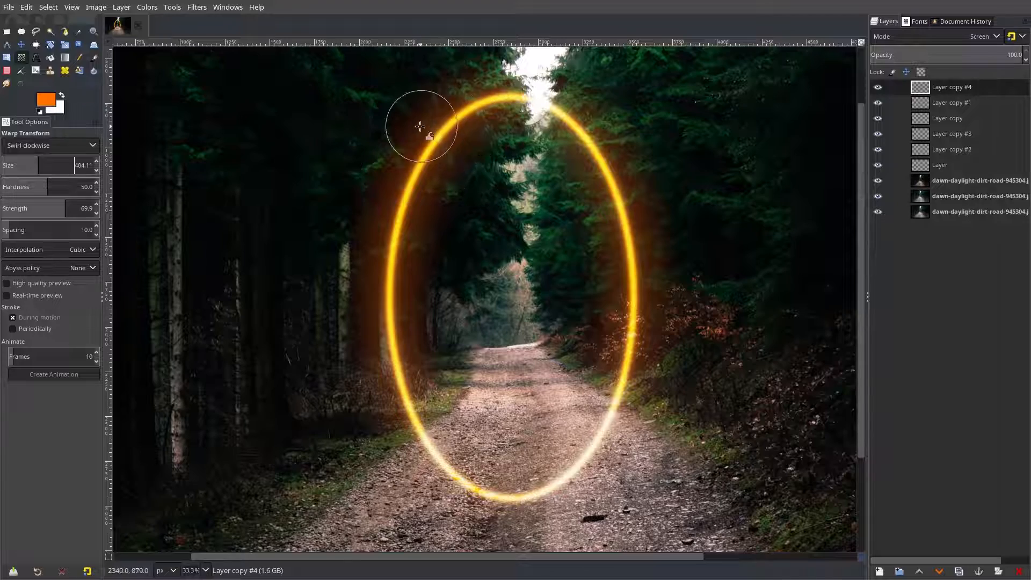
{"action": "mouse_move", "coordinate": [430, 143]}
{"action": "left_mouse_down"}
{"action": "mouse_move", "coordinate": [420, 172]}
{"action": "mouse_move", "coordinate": [437, 131]}
{"action": "mouse_move", "coordinate": [396, 212]}
{"action": "left_mouse_up"}
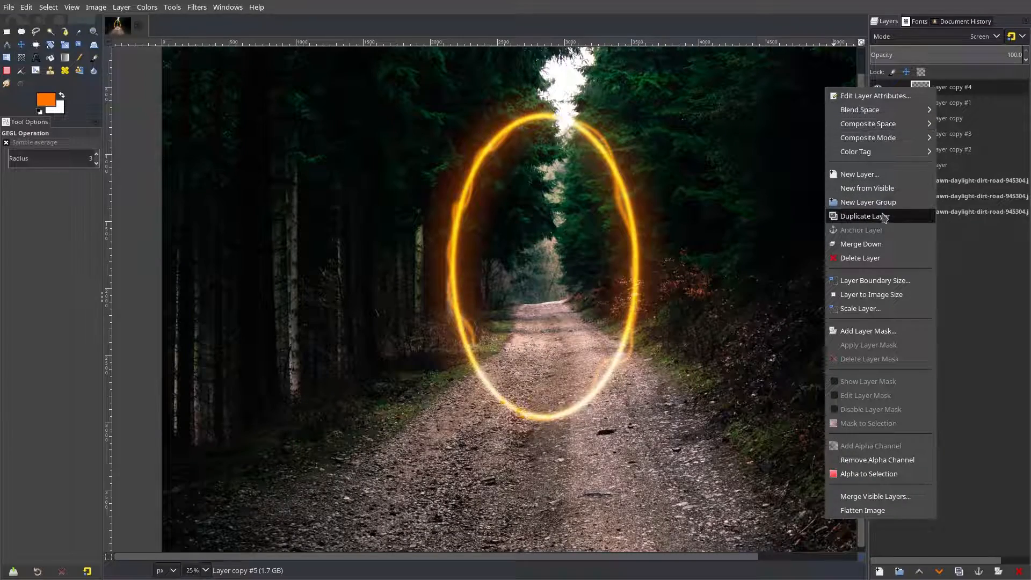
Duplicate the warped ring layer and colorize the copy white with Lightness at the maximum
{"action": "left_click", "coordinate": [865, 216]}
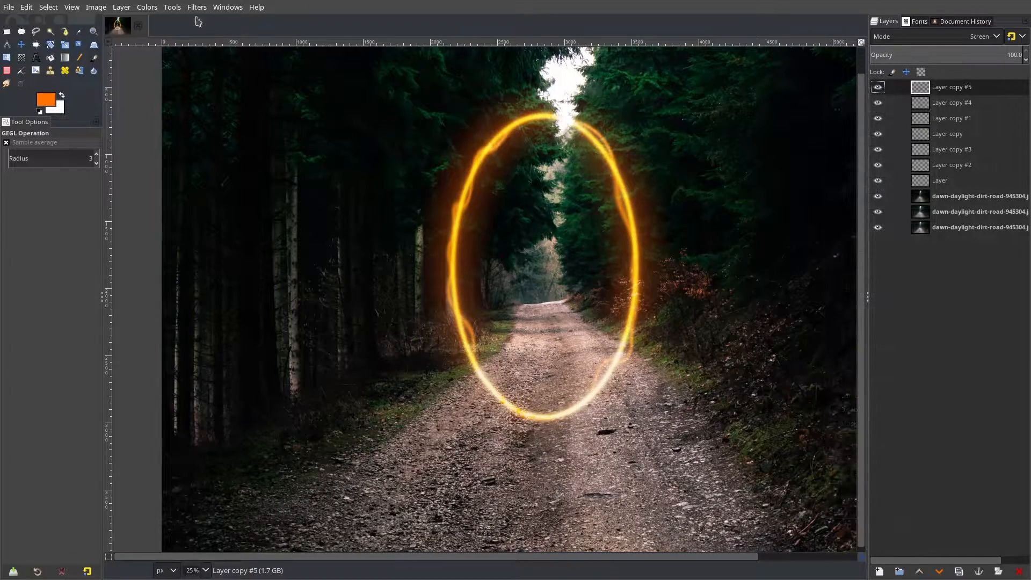
{"action": "left_click", "coordinate": [173, 7]}
{"action": "mouse_move", "coordinate": [146, 8]}
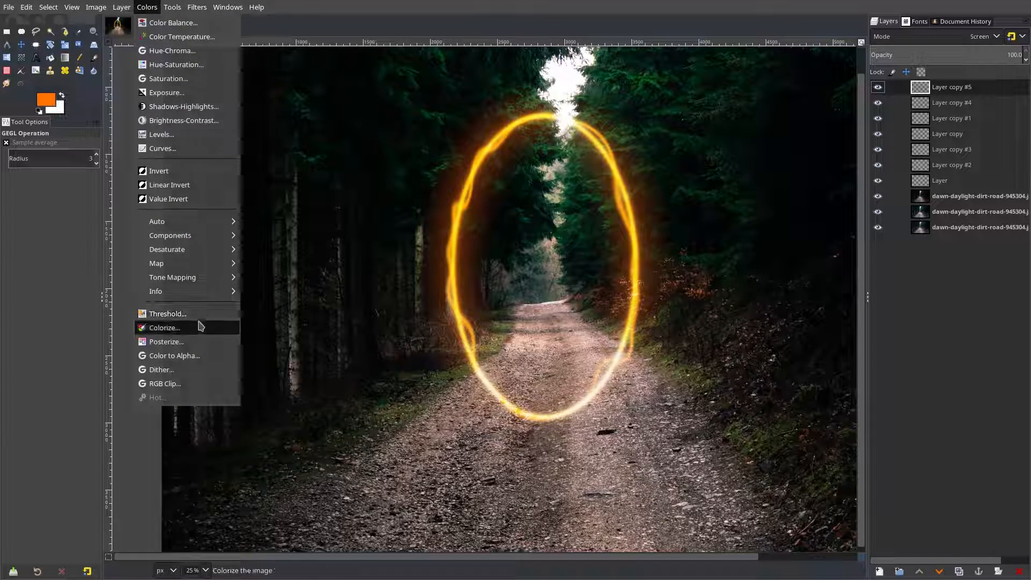
{"action": "left_click", "coordinate": [185, 328]}
{"action": "left_click_drag", "start_coordinate": [836, 267], "coordinate": [845, 266]}
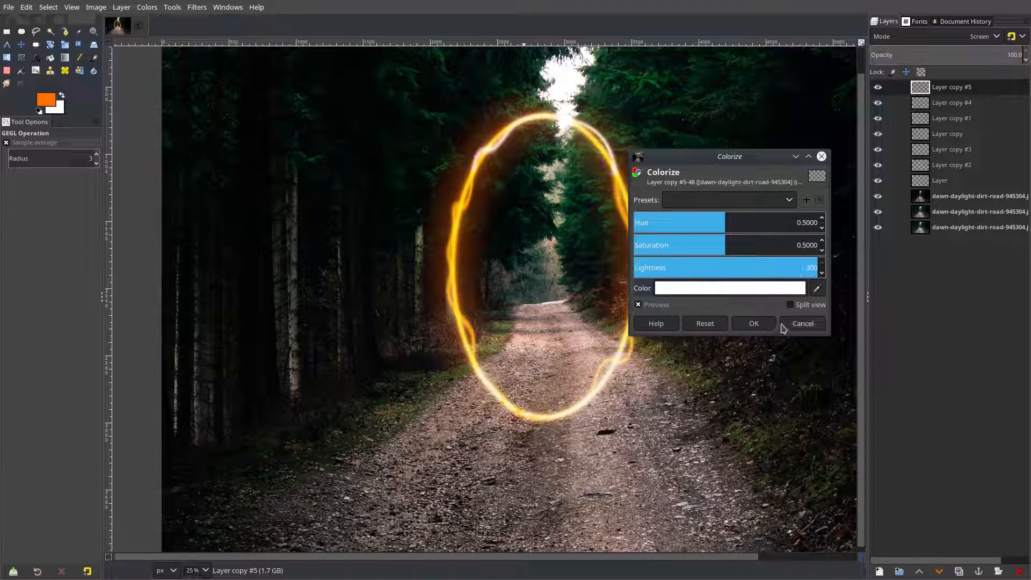
{"action": "left_click", "coordinate": [757, 324]}
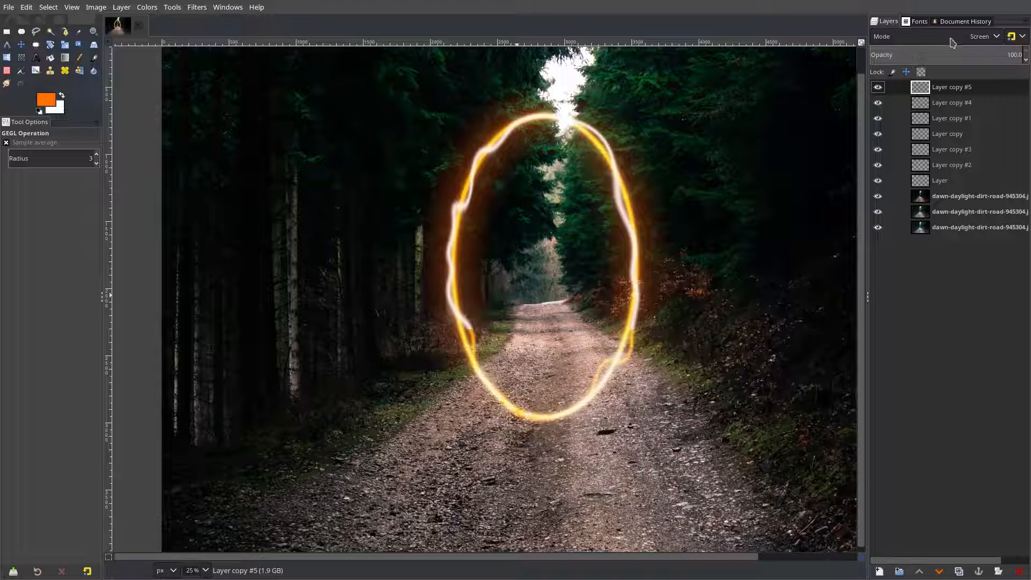
Set the white warped ring copy to Overlay mode and apply a Gaussian Blur to it
{"action": "left_click", "coordinate": [952, 43]}
{"action": "left_click", "coordinate": [886, 183]}
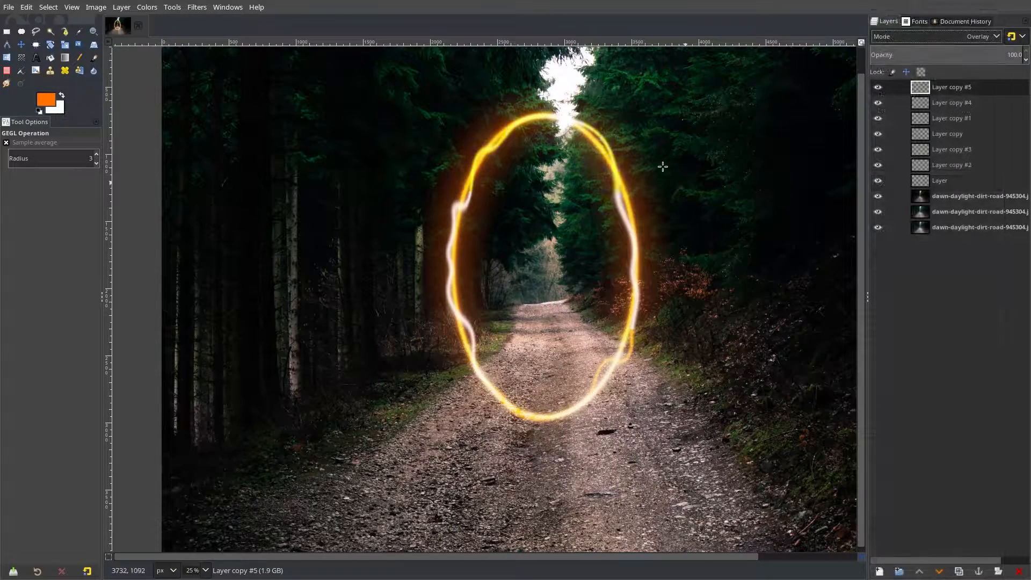
{"action": "left_click", "coordinate": [197, 7]}
{"action": "mouse_move", "coordinate": [252, 87]}
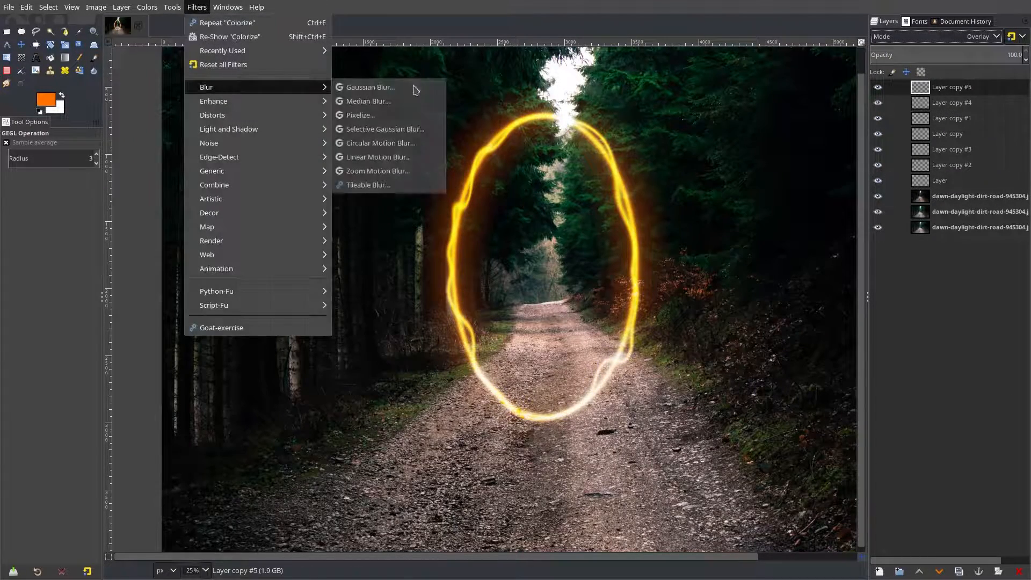
{"action": "left_click", "coordinate": [371, 87]}
{"action": "left_click", "coordinate": [737, 221]}
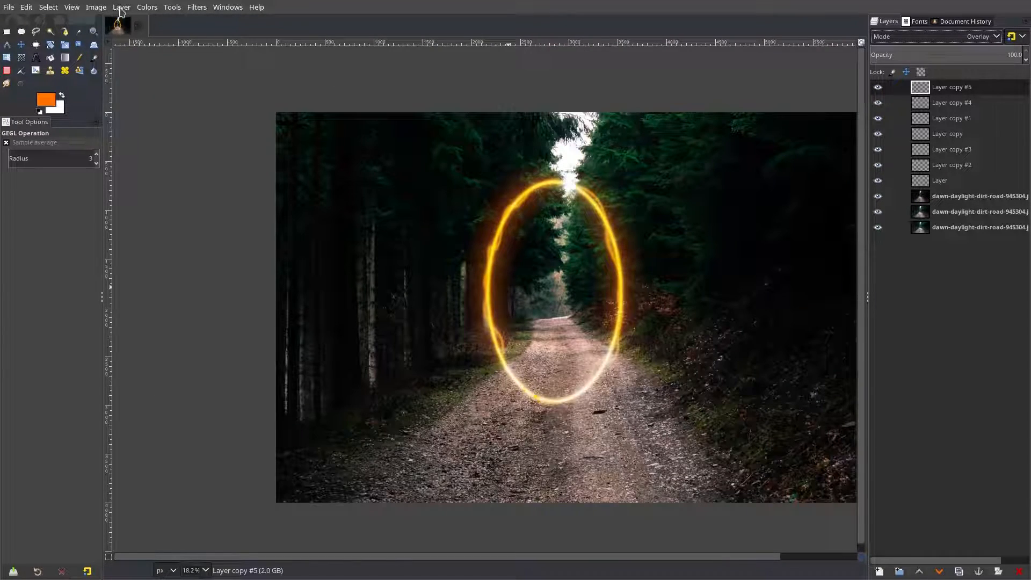
Add a new layer on top and paint large soft orange spots around the ring with a Hardness 025 brush, size 2020
{"action": "left_click", "coordinate": [122, 7]}
{"action": "left_click", "coordinate": [125, 19]}
{"action": "left_click", "coordinate": [586, 437]}
{"action": "left_click", "coordinate": [94, 58]}
{"action": "left_click_drag", "start_coordinate": [21, 204], "coordinate": [47, 208]}
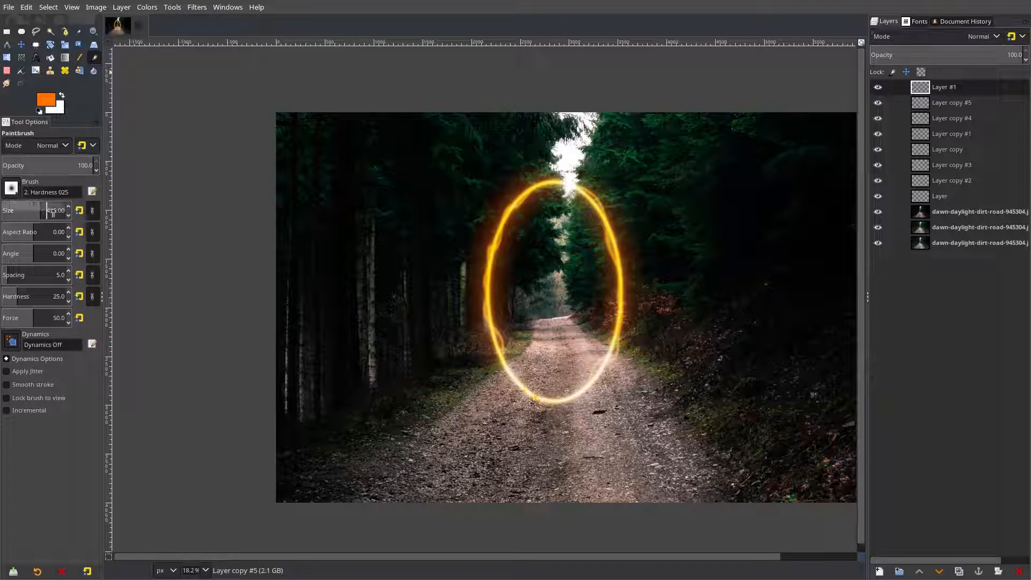
{"action": "left_click", "coordinate": [524, 205]}
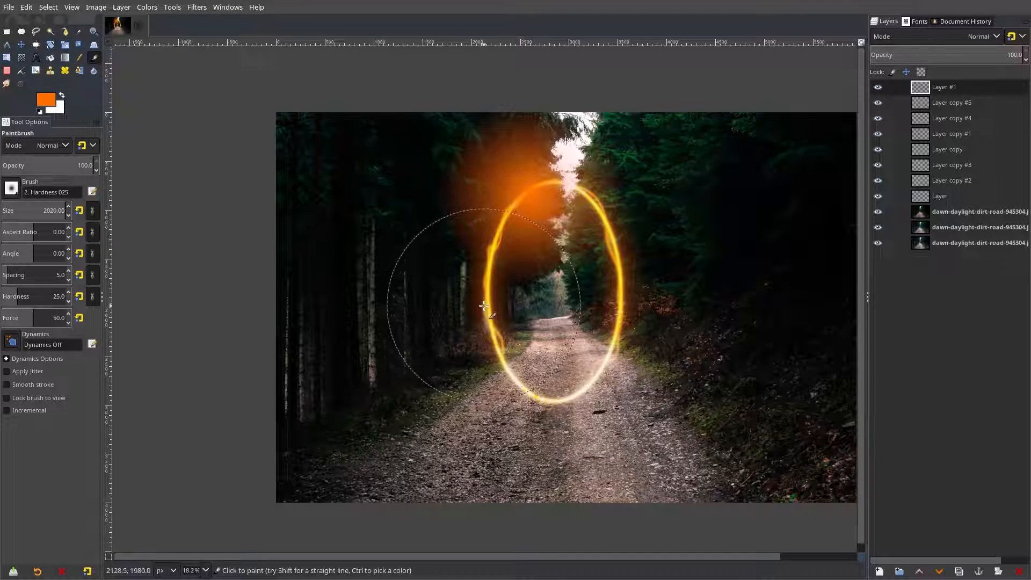
{"action": "left_click", "coordinate": [484, 306]}
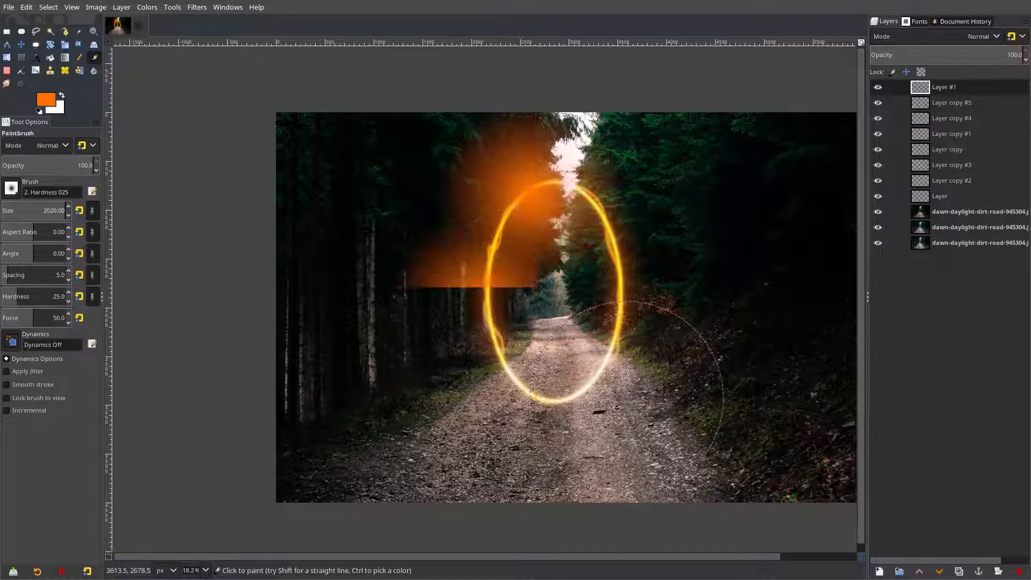
{"action": "left_click", "coordinate": [636, 344]}
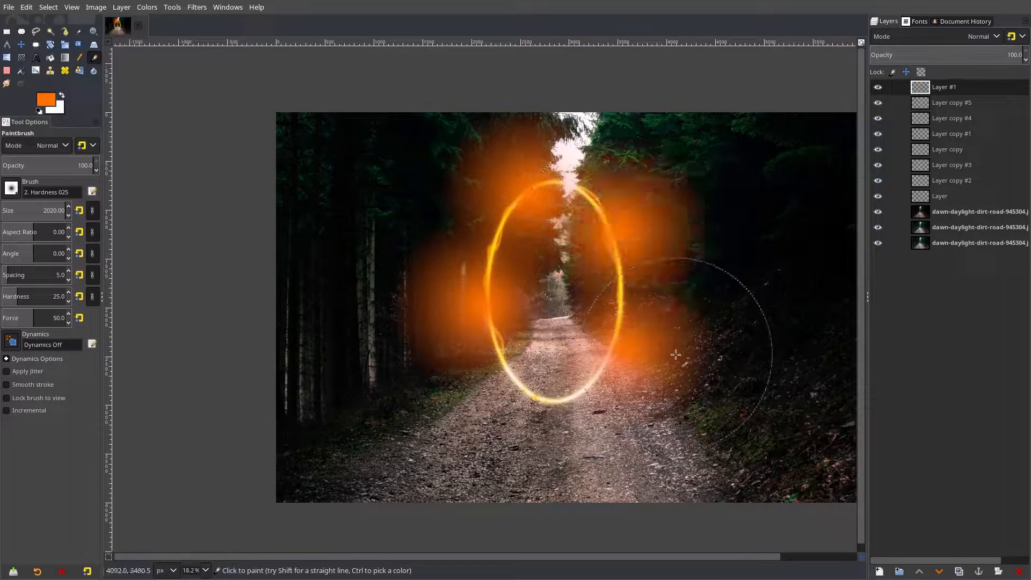
Apply a strong Gaussian Blur to the layer of painted orange spots
{"action": "left_click", "coordinate": [197, 7]}
{"action": "left_click", "coordinate": [242, 38]}
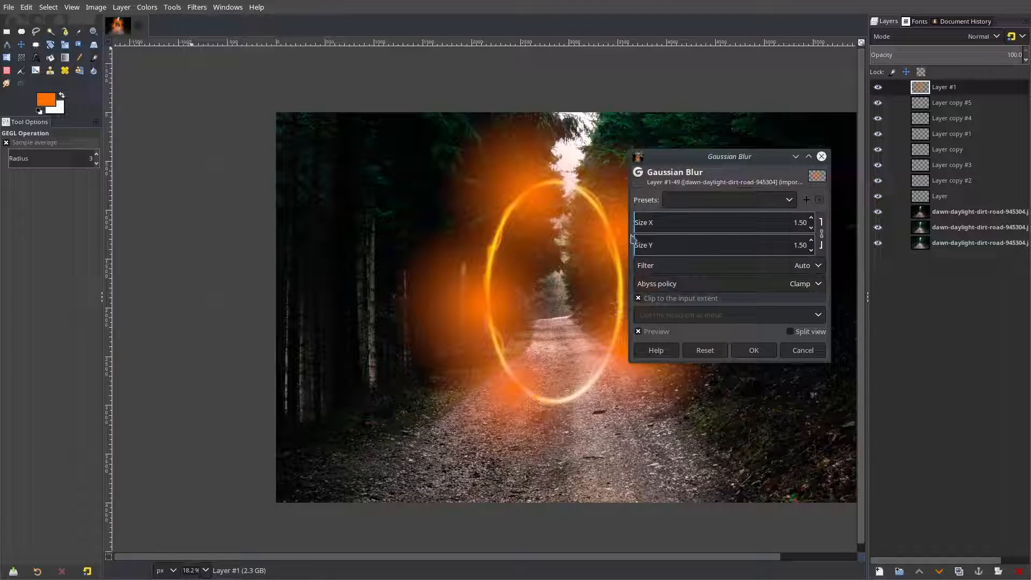
{"action": "left_click", "coordinate": [730, 222]}
{"action": "left_click", "coordinate": [754, 350]}
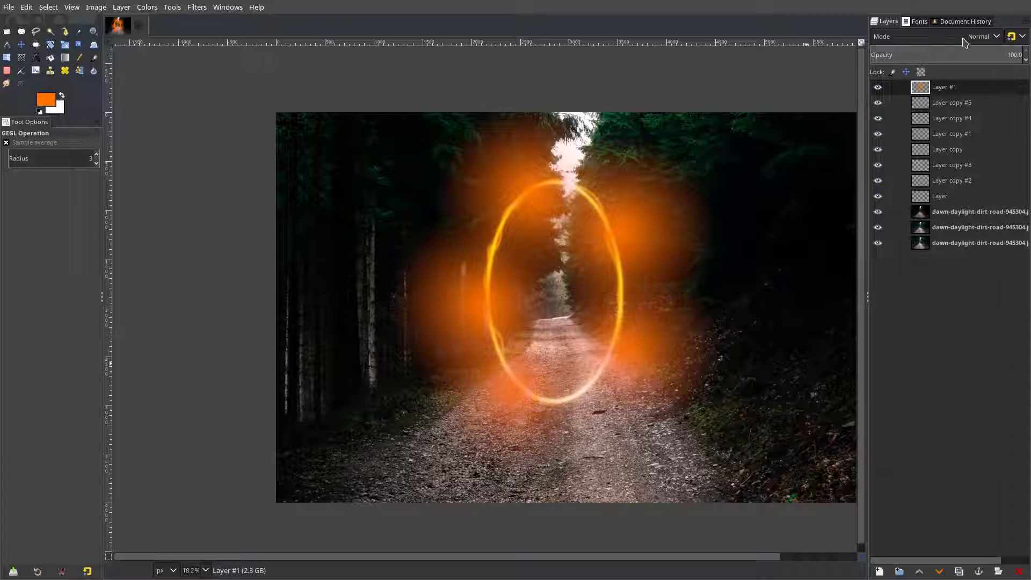
Set the orange paint layer's blend mode to Overlay and its opacity to 53
{"action": "left_click", "coordinate": [966, 43]}
{"action": "left_click", "coordinate": [911, 330]}
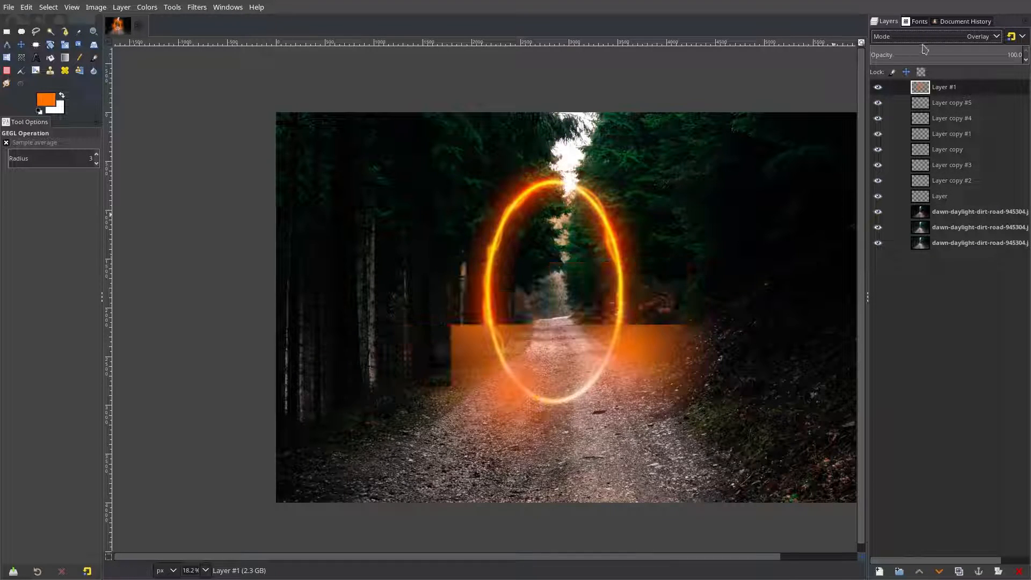
{"action": "left_click", "coordinate": [952, 53]}
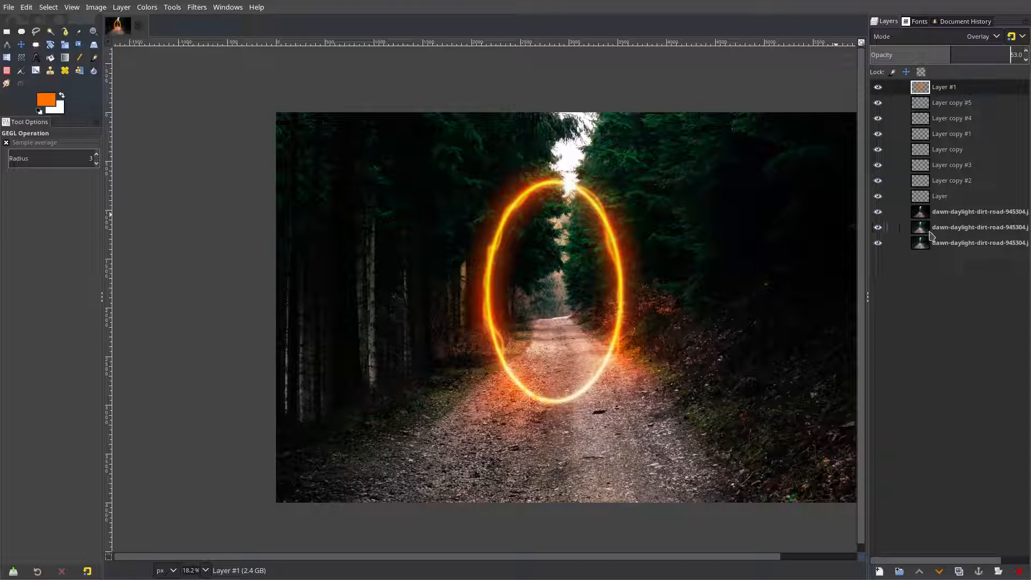
Add another new empty layer above the orange glow layer
{"action": "left_click", "coordinate": [122, 7]}
{"action": "left_click", "coordinate": [135, 22]}
{"action": "left_click", "coordinate": [581, 436]}
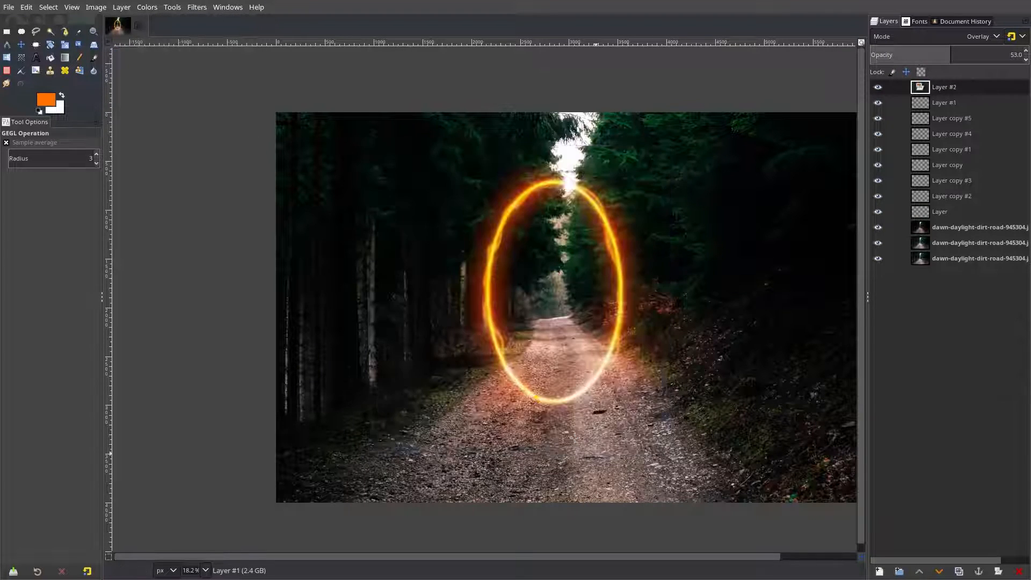
Paint soft yellow-orange spots across the ground around the ring's base with a size 2334 brush and set that layer to Overlay
{"action": "left_click", "coordinate": [94, 57]}
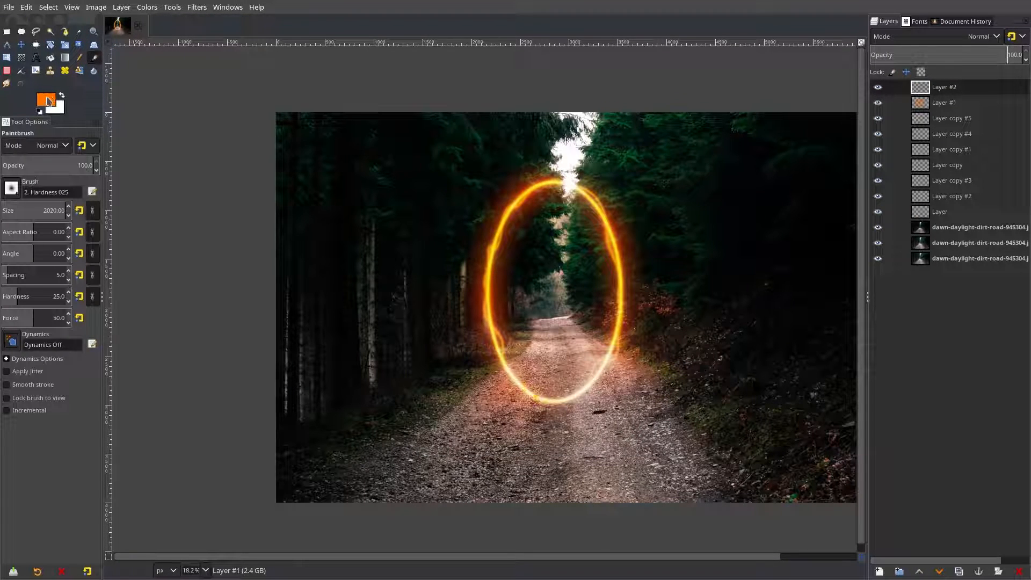
{"action": "left_click", "coordinate": [46, 100]}
{"action": "left_click_drag", "start_coordinate": [188, 270], "coordinate": [188, 257]}
{"action": "left_click", "coordinate": [248, 315]}
{"action": "left_click_drag", "start_coordinate": [53, 210], "coordinate": [44, 210]}
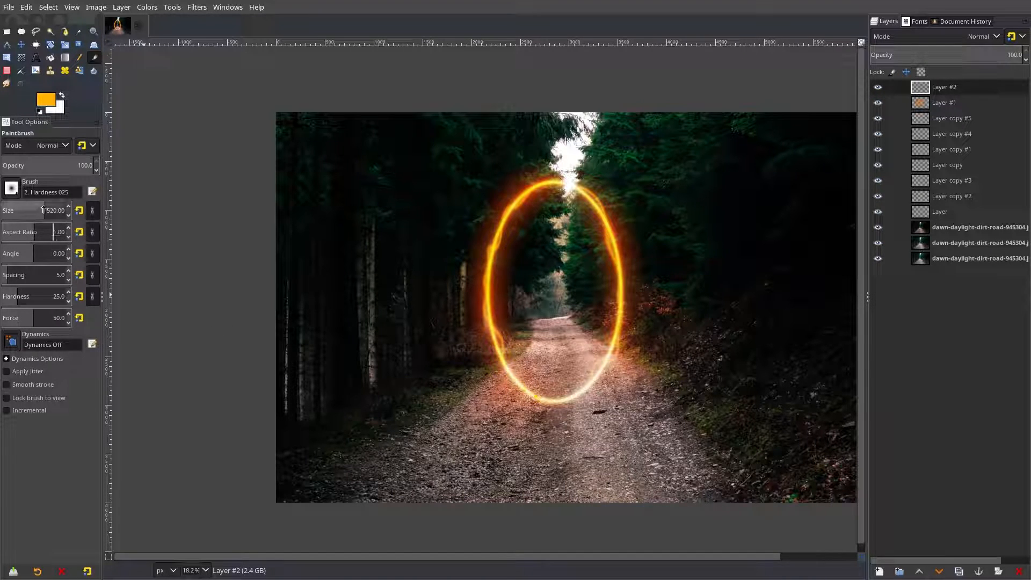
{"action": "left_click", "coordinate": [932, 36]}
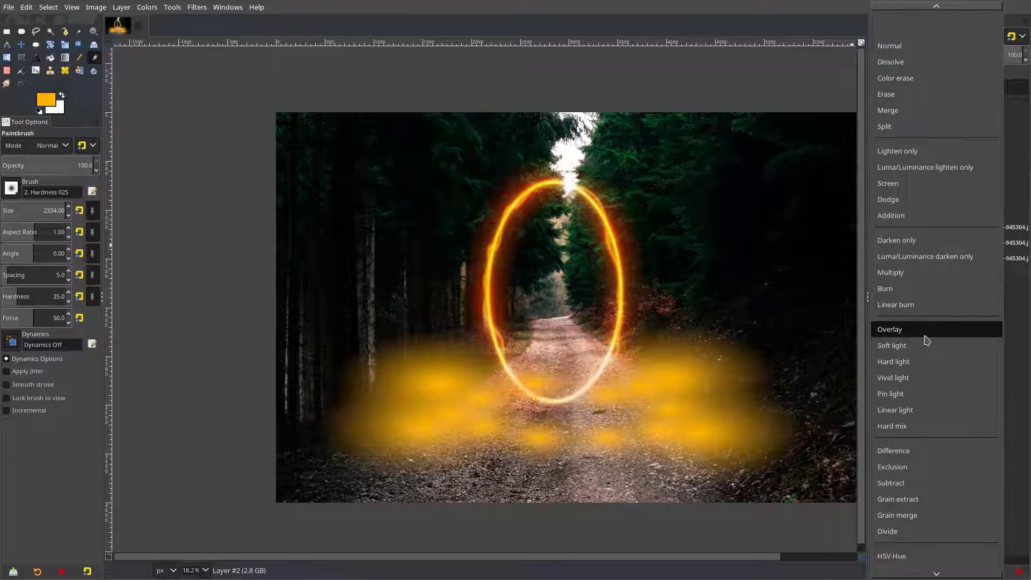
{"action": "left_click", "coordinate": [892, 330]}
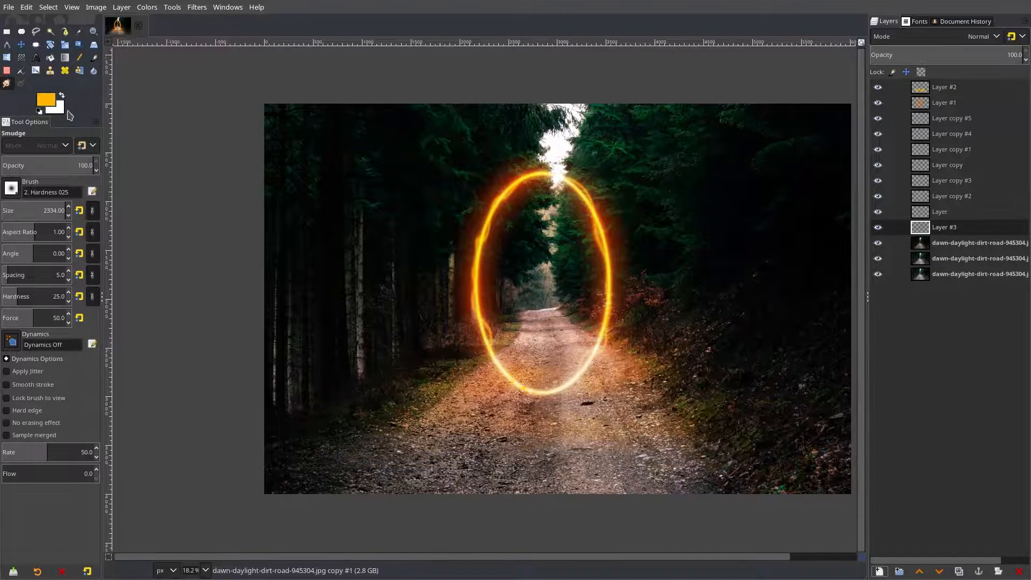
Paint a flat black shadow on the road beneath the ring with the Hardness 025 brush, size 1014 and aspect ratio 8
{"action": "key", "text": "p"}
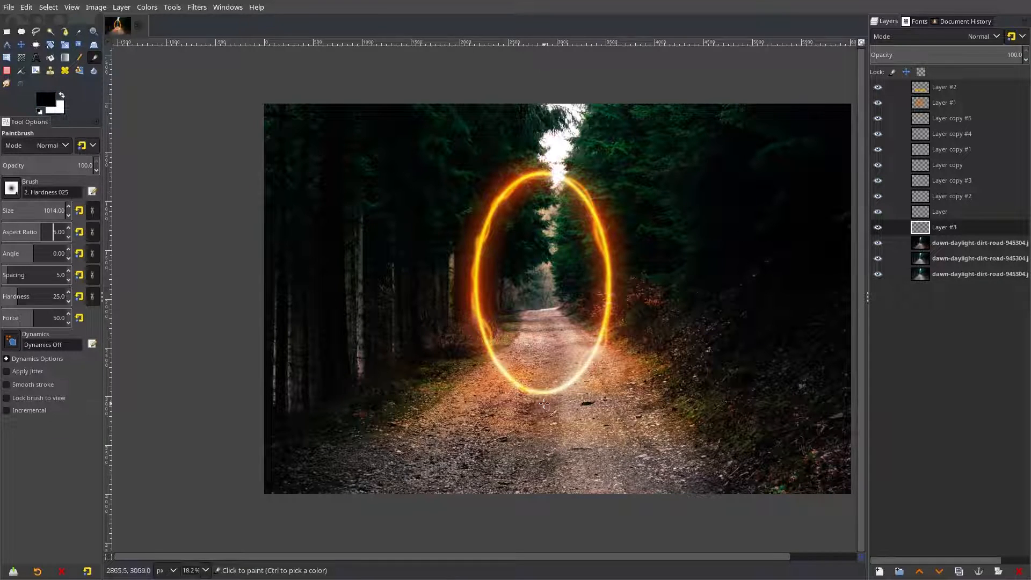
{"action": "scroll", "coordinate": [541, 403], "scroll_direction": "up", "scroll_amount": 3}
{"action": "double_click", "coordinate": [56, 231]}
{"action": "type", "text": "20"}
{"action": "key", "text": "Return"}
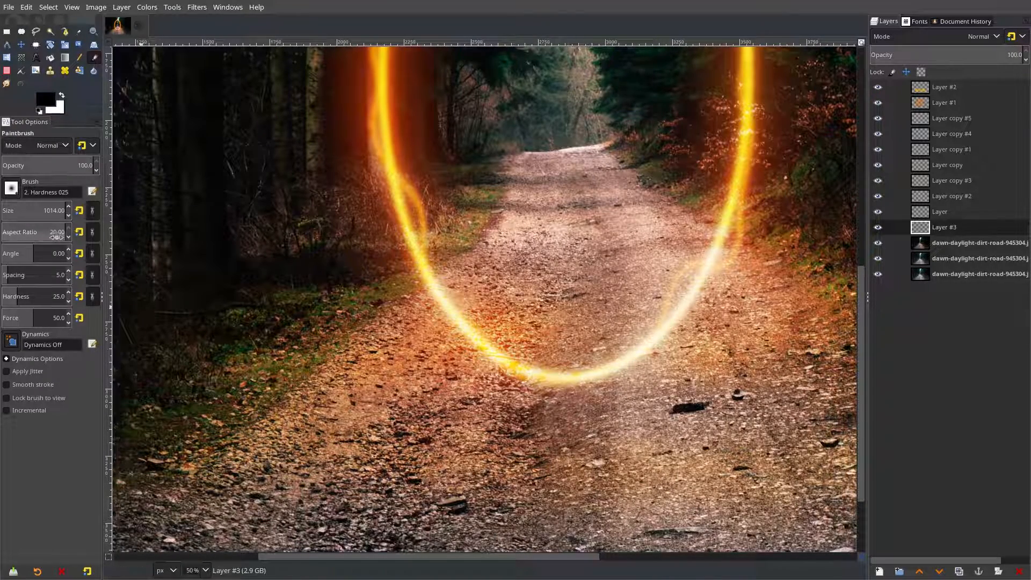
{"action": "type", "text": "8"}
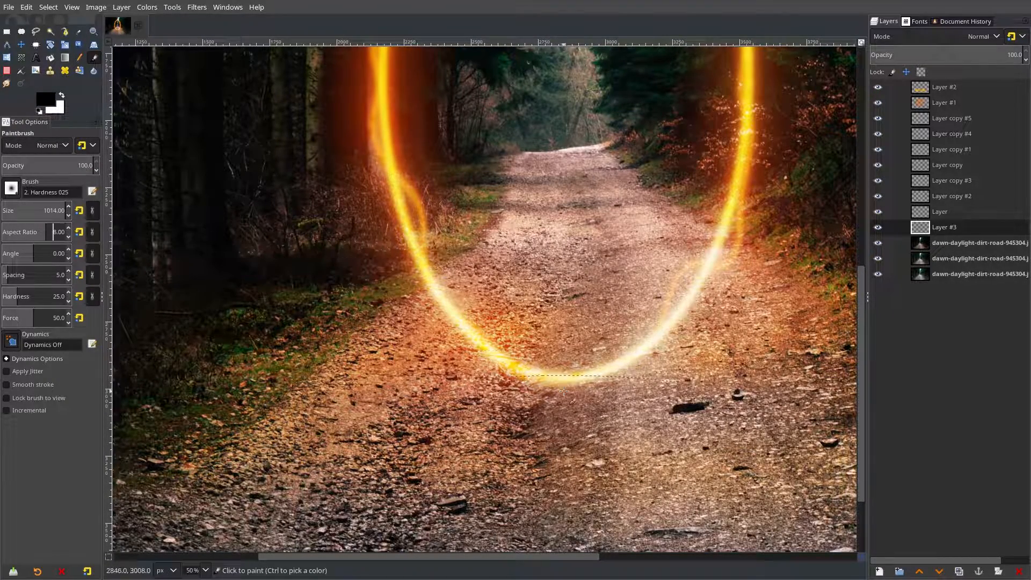
{"action": "left_click_drag", "start_coordinate": [563, 424], "coordinate": [553, 357]}
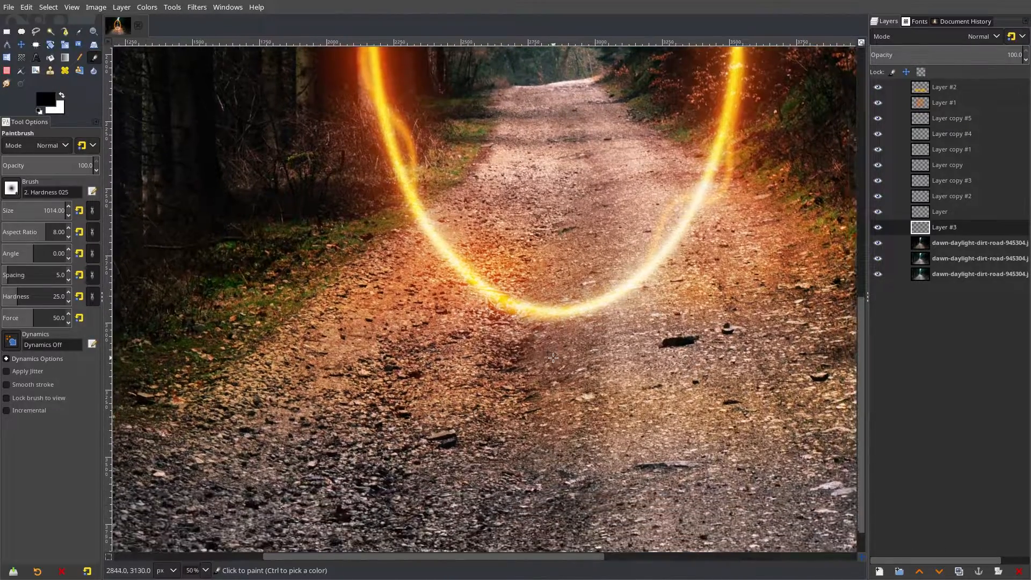
{"action": "left_click", "coordinate": [553, 358]}
{"action": "scroll", "coordinate": [553, 358], "scroll_direction": "down", "scroll_amount": 5}
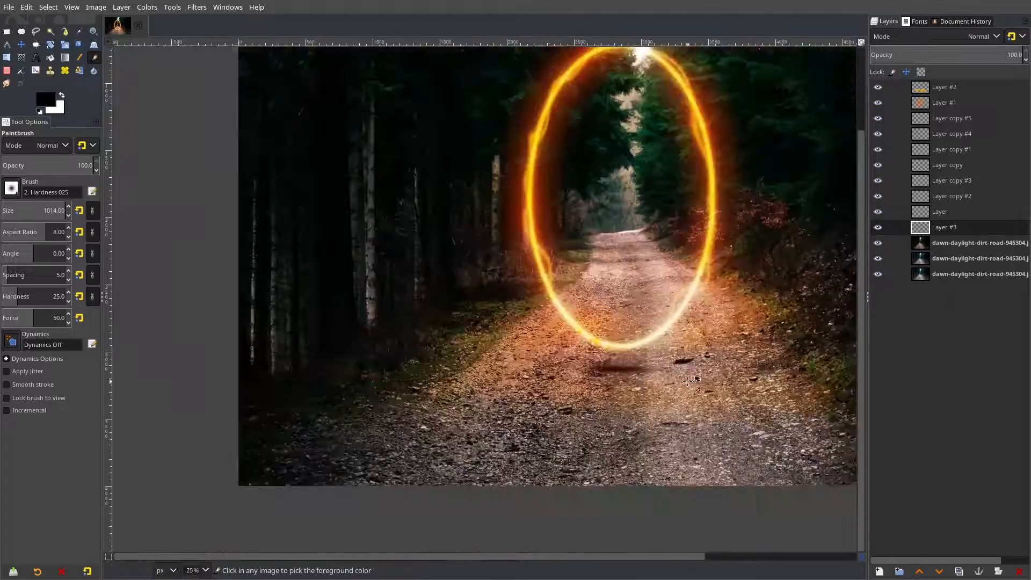
{"action": "scroll", "coordinate": [660, 376], "scroll_direction": "up", "scroll_amount": 3}
{"action": "scroll", "coordinate": [660, 376], "scroll_direction": "up", "scroll_amount": 1}
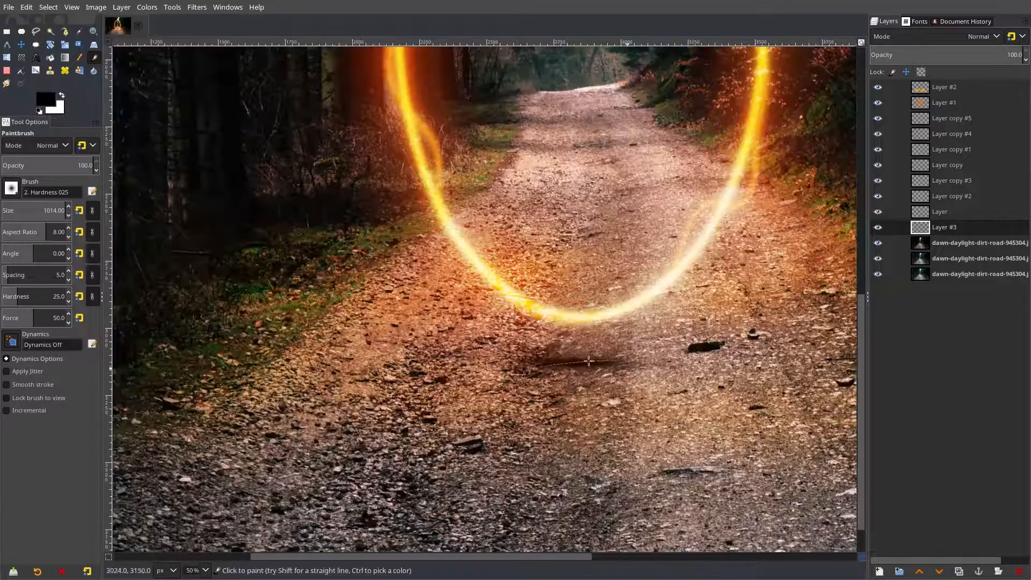
{"action": "scroll", "coordinate": [637, 441], "scroll_direction": "down", "scroll_amount": 2}
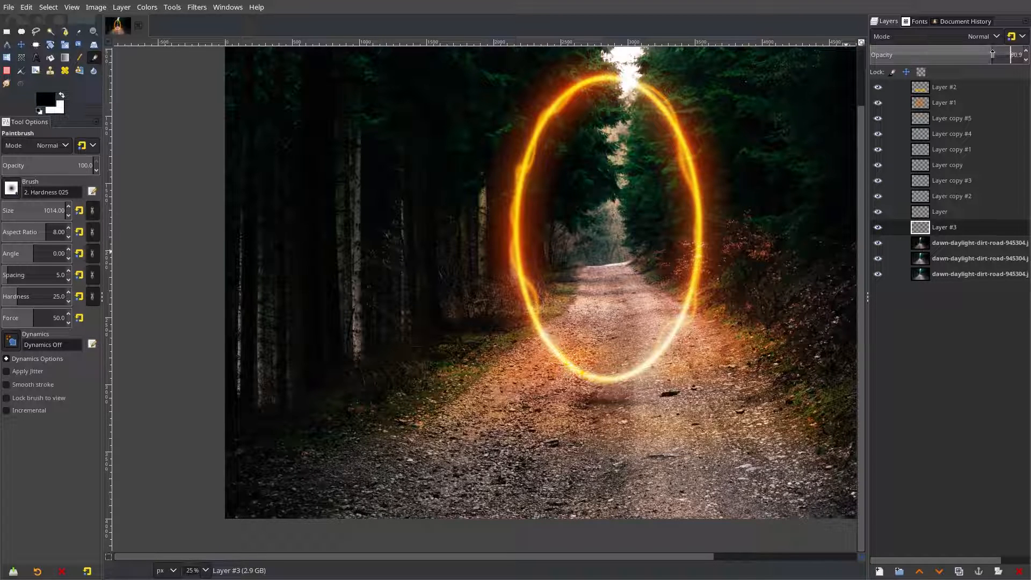
Add a new transparent layer above the first shadow and paint a wider flat black shadow under the ring at brush size 2116
{"action": "left_click", "coordinate": [879, 571]}
{"action": "left_click", "coordinate": [950, 544]}
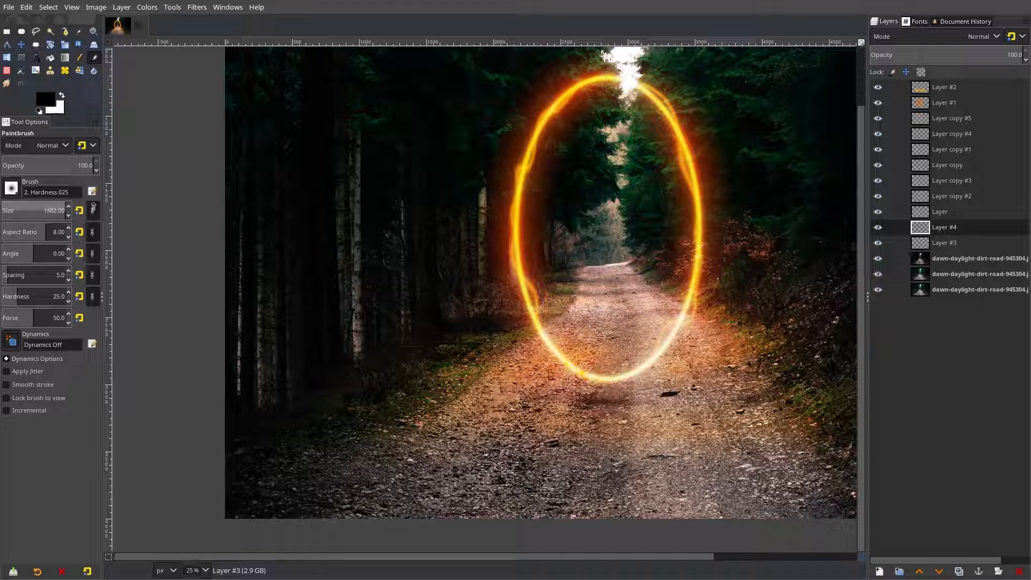
{"action": "left_click", "coordinate": [612, 401]}
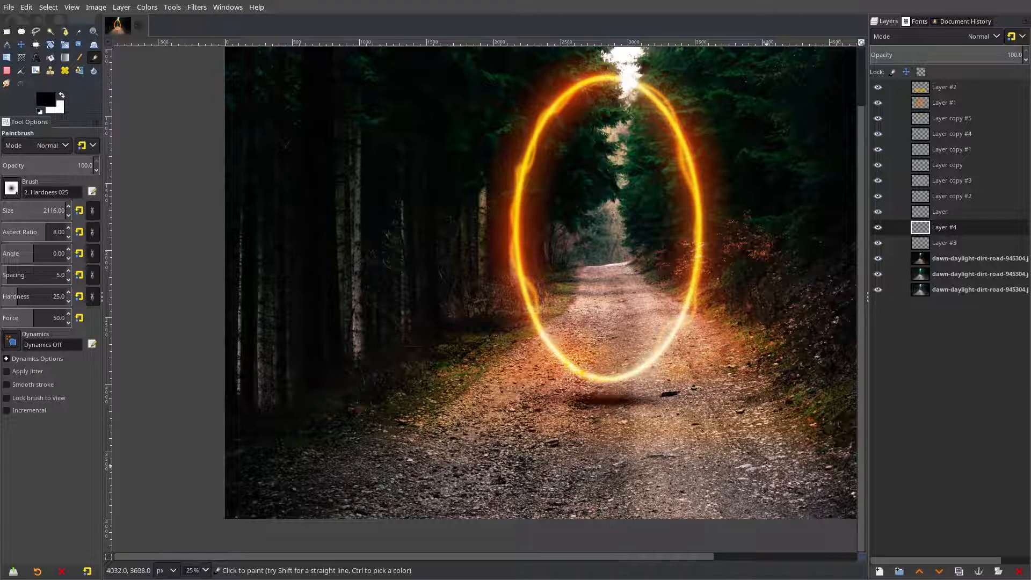
Lower the wider shadow layer's opacity to 53.7
{"action": "scroll", "coordinate": [714, 405], "scroll_direction": "down", "scroll_amount": 1}
{"action": "left_click", "coordinate": [958, 56]}
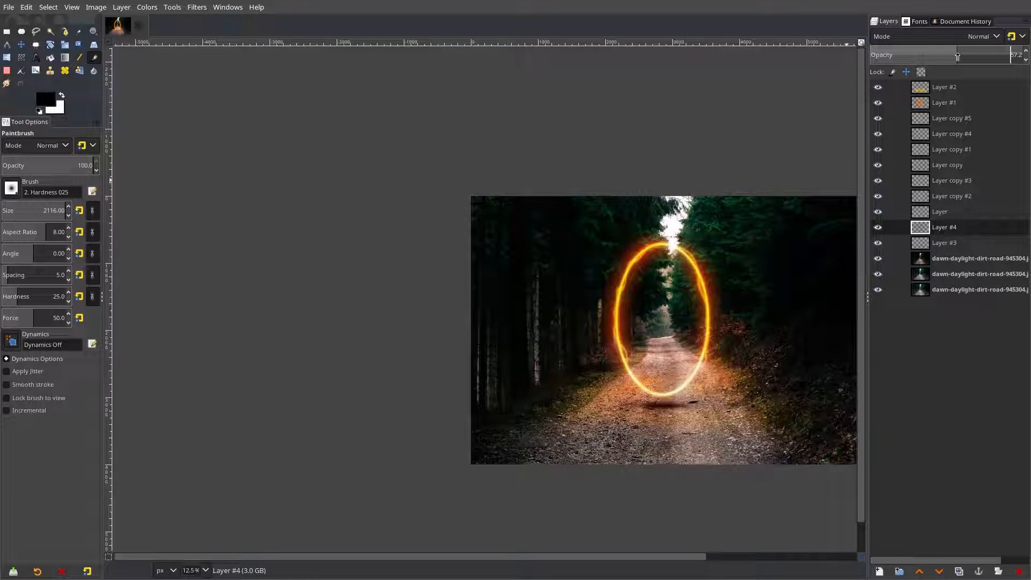
{"action": "scroll", "coordinate": [718, 436], "scroll_direction": "up", "scroll_amount": 2}
{"action": "left_click", "coordinate": [951, 56]}
{"action": "scroll", "coordinate": [678, 377], "scroll_direction": "right", "scroll_amount": 1}
{"action": "scroll", "coordinate": [659, 354], "scroll_direction": "down", "scroll_amount": 5}
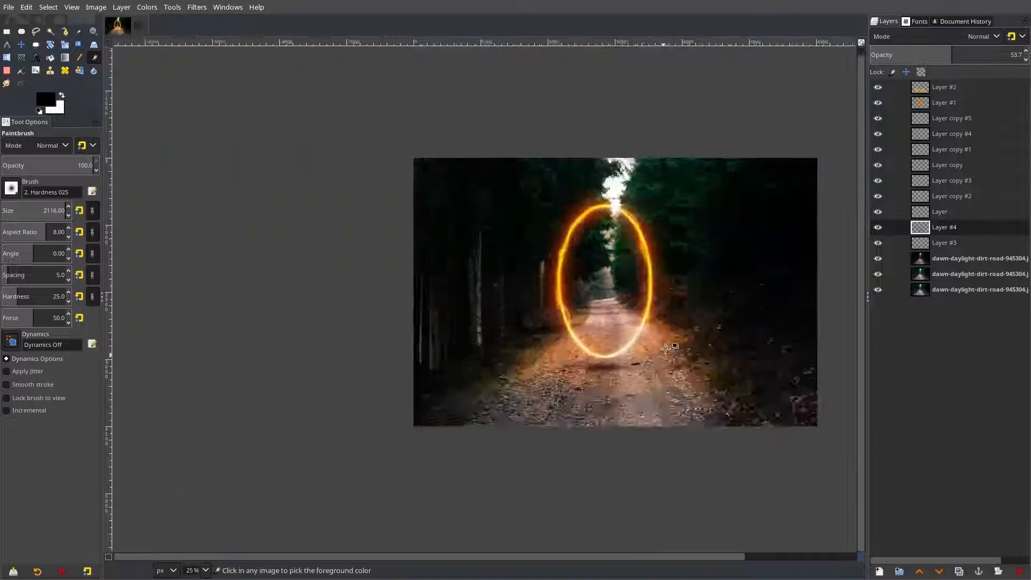
{"action": "scroll", "coordinate": [659, 355], "scroll_direction": "up", "scroll_amount": 4}
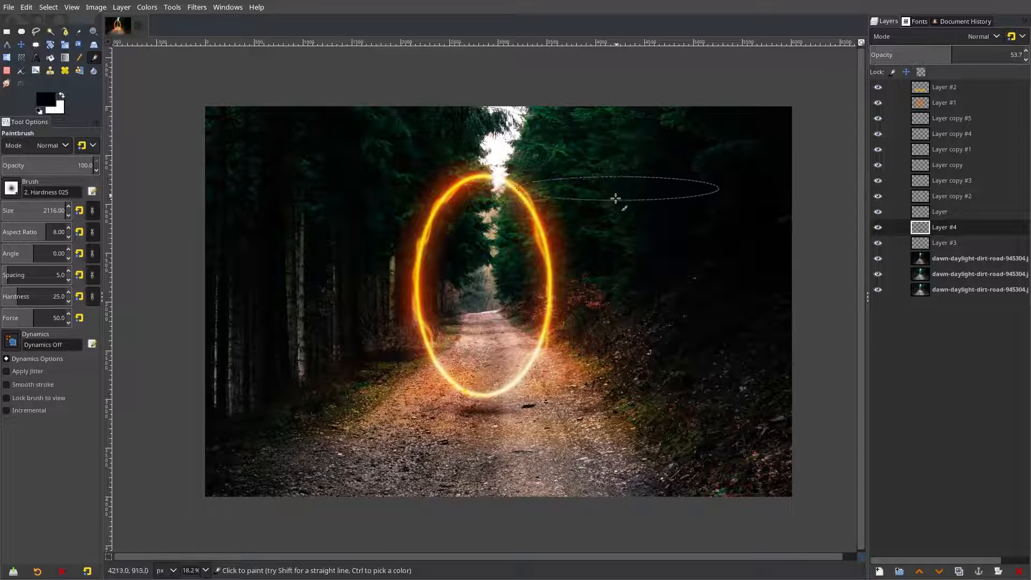
{"action": "left_click_drag", "start_coordinate": [611, 378], "coordinate": [634, 375]}
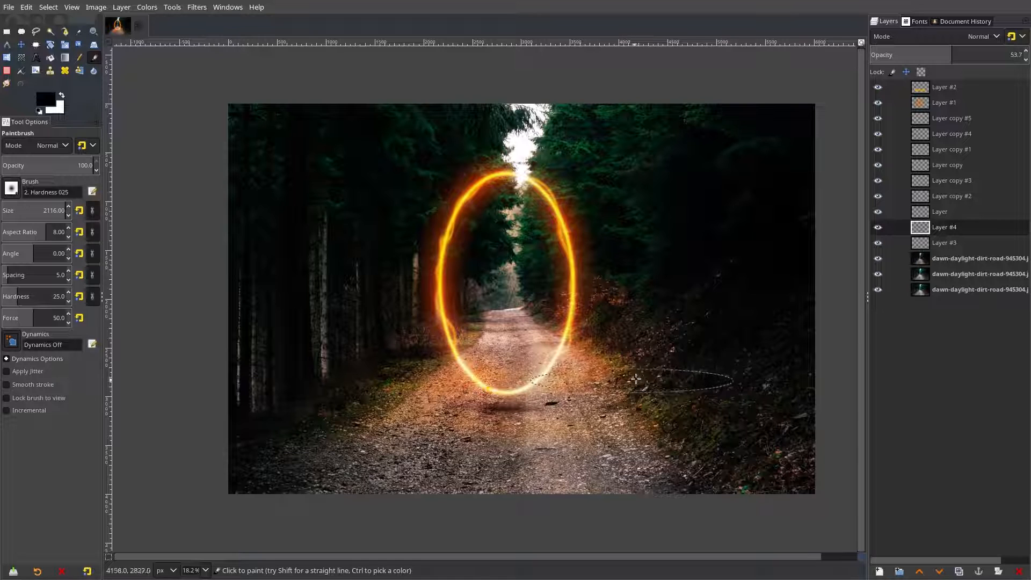
Add a new transparent layer directly above the uppermost road photo layer
{"action": "left_click", "coordinate": [949, 263]}
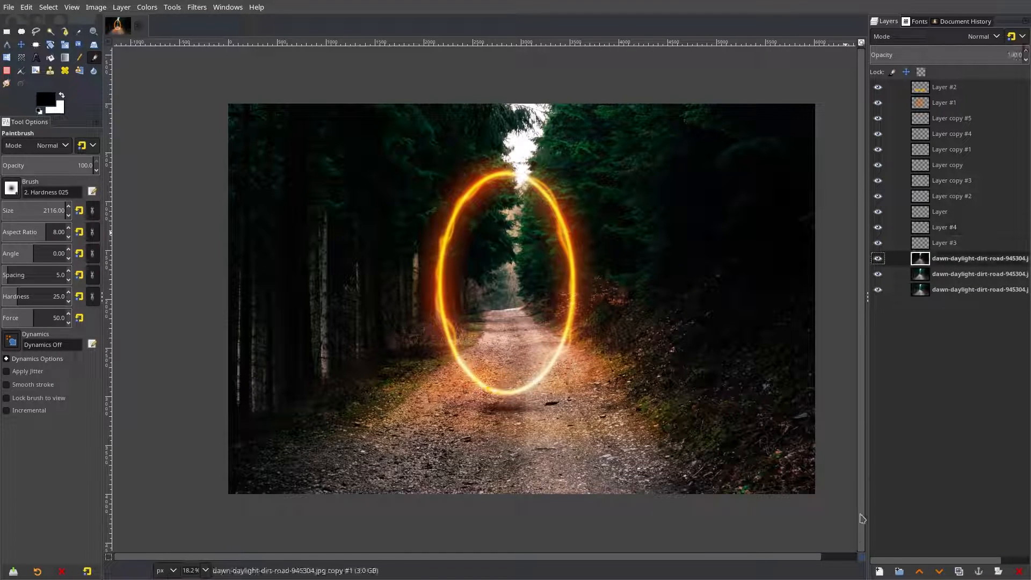
{"action": "left_click", "coordinate": [879, 572]}
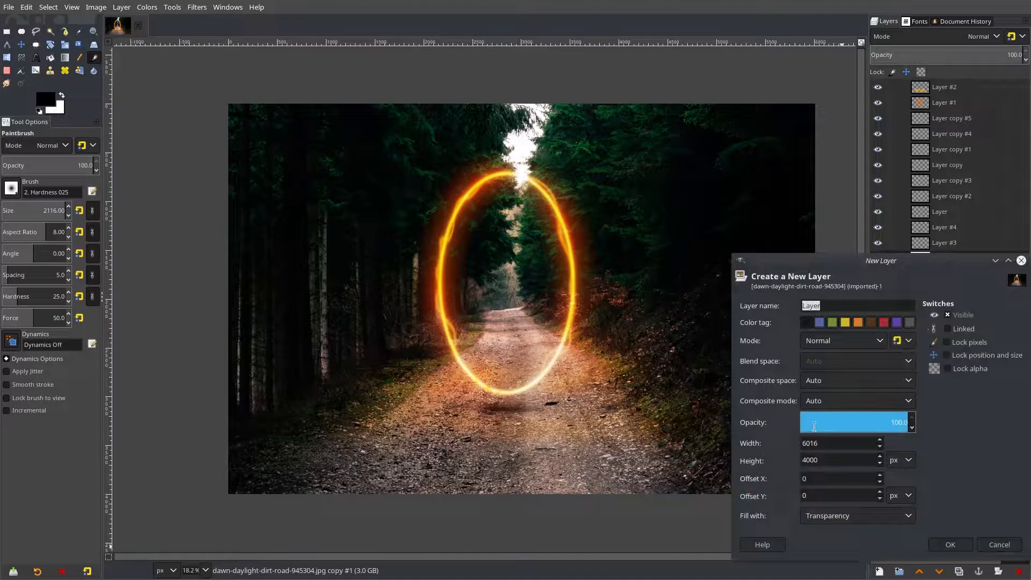
{"action": "left_click", "coordinate": [950, 544]}
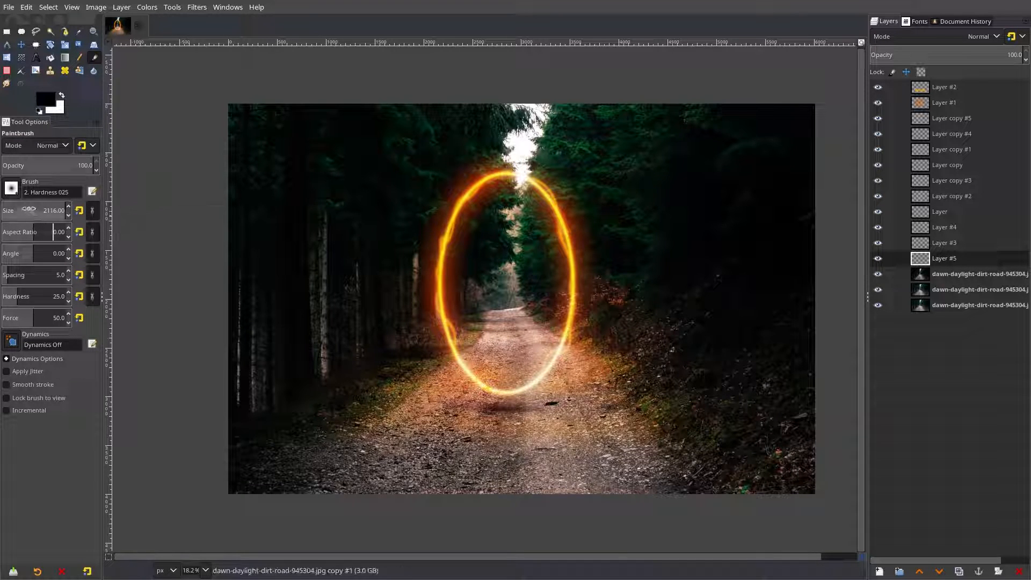
Fill the inside of the ring with orange paint using the Hardness 075 brush at size 488 and aspect ratio 0
{"action": "left_click", "coordinate": [14, 189]}
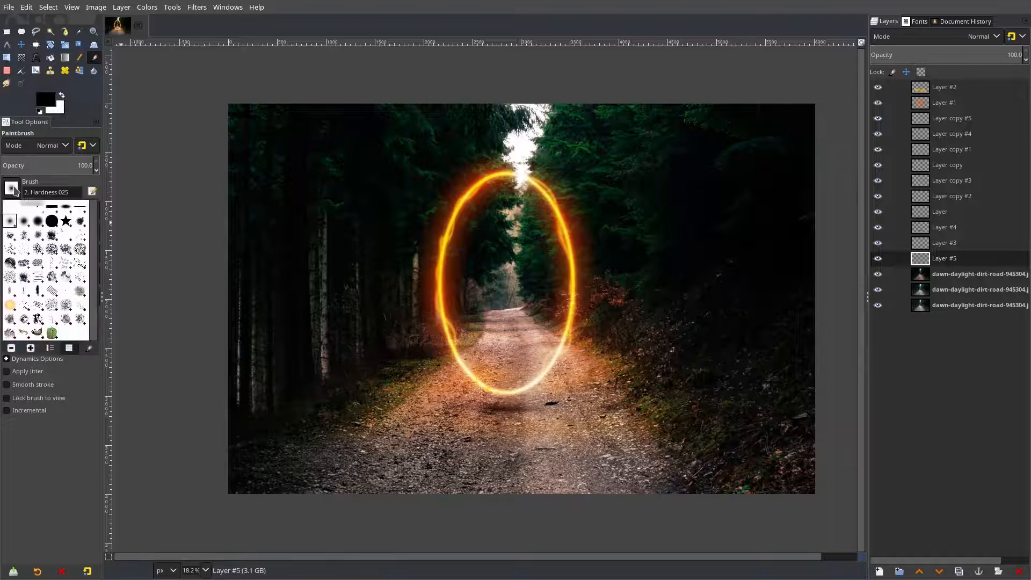
{"action": "left_click", "coordinate": [39, 221]}
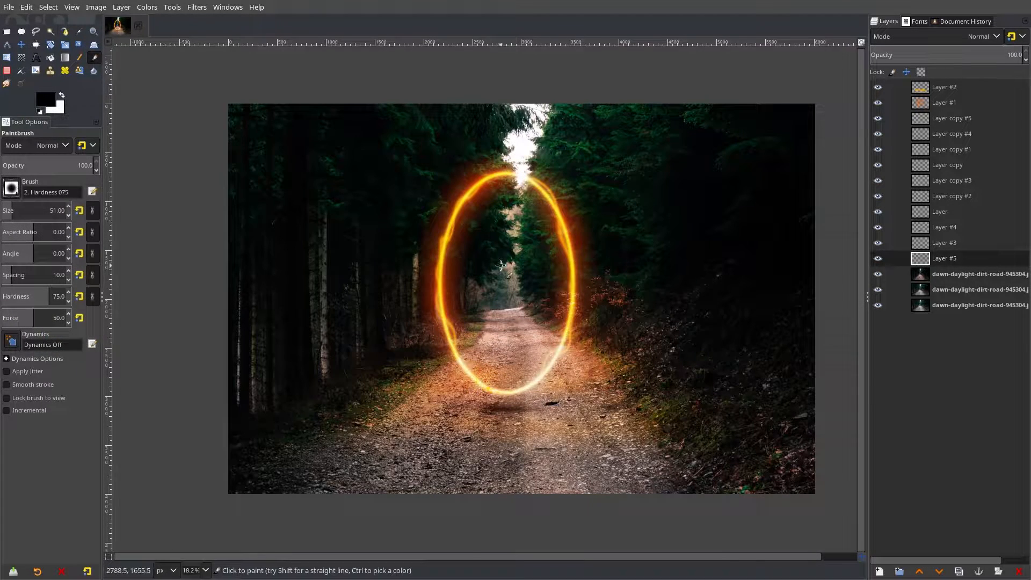
{"action": "scroll", "coordinate": [501, 266], "scroll_direction": "up", "scroll_amount": 2}
{"action": "mouse_move", "coordinate": [508, 129]}
{"action": "left_mouse_down"}
{"action": "mouse_move", "coordinate": [462, 161]}
{"action": "mouse_move", "coordinate": [439, 298]}
{"action": "mouse_move", "coordinate": [450, 408]}
{"action": "mouse_move", "coordinate": [468, 454]}
{"action": "mouse_move", "coordinate": [504, 470]}
{"action": "mouse_move", "coordinate": [572, 422]}
{"action": "mouse_move", "coordinate": [596, 368]}
{"action": "mouse_move", "coordinate": [603, 263]}
{"action": "mouse_move", "coordinate": [531, 140]}
{"action": "left_mouse_up"}
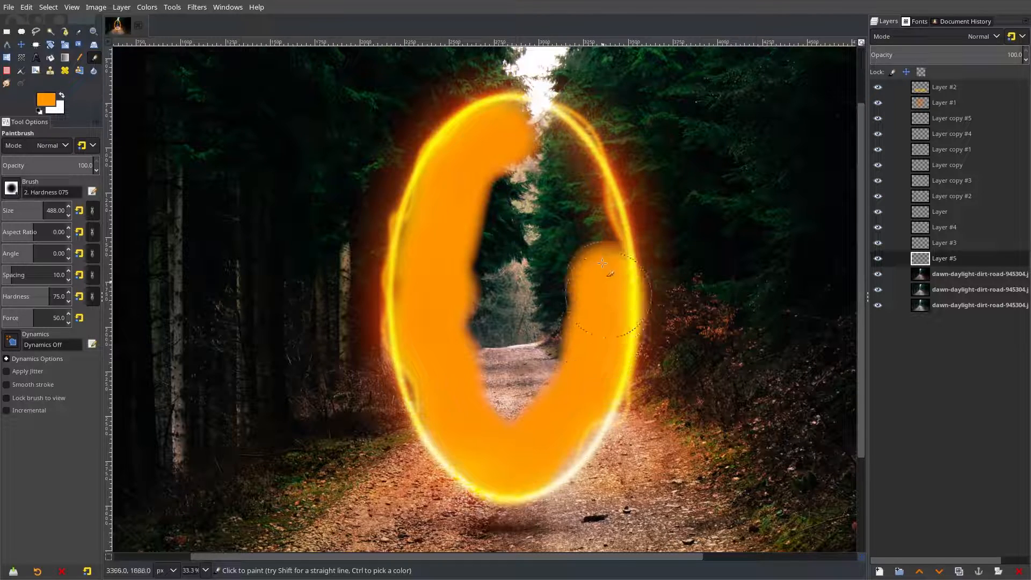
Set the orange fill layer's blend mode to Screen and its opacity to 19.6
{"action": "left_click", "coordinate": [943, 38]}
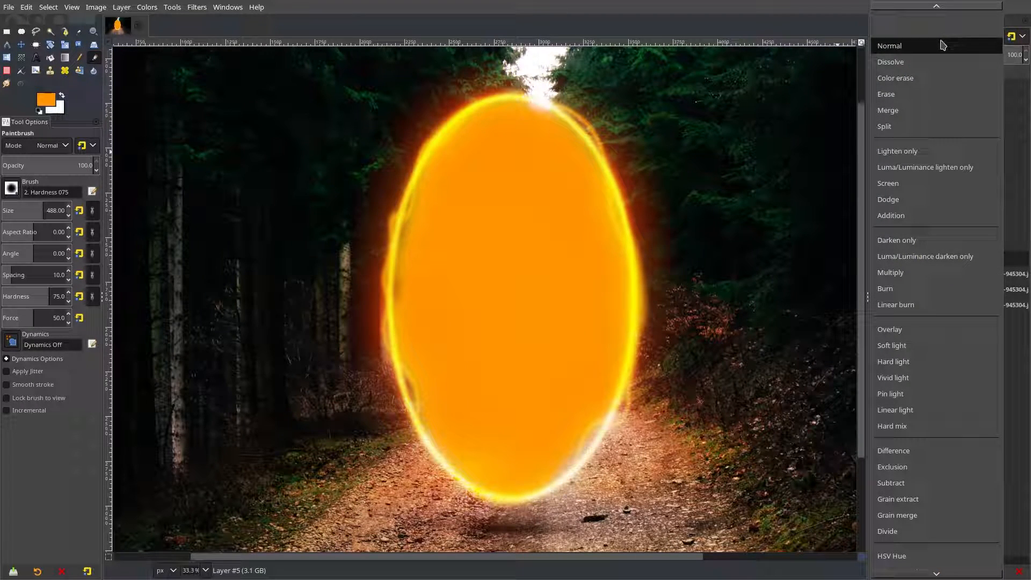
{"action": "left_click", "coordinate": [903, 185]}
{"action": "left_click_drag", "start_coordinate": [939, 52], "coordinate": [933, 53]}
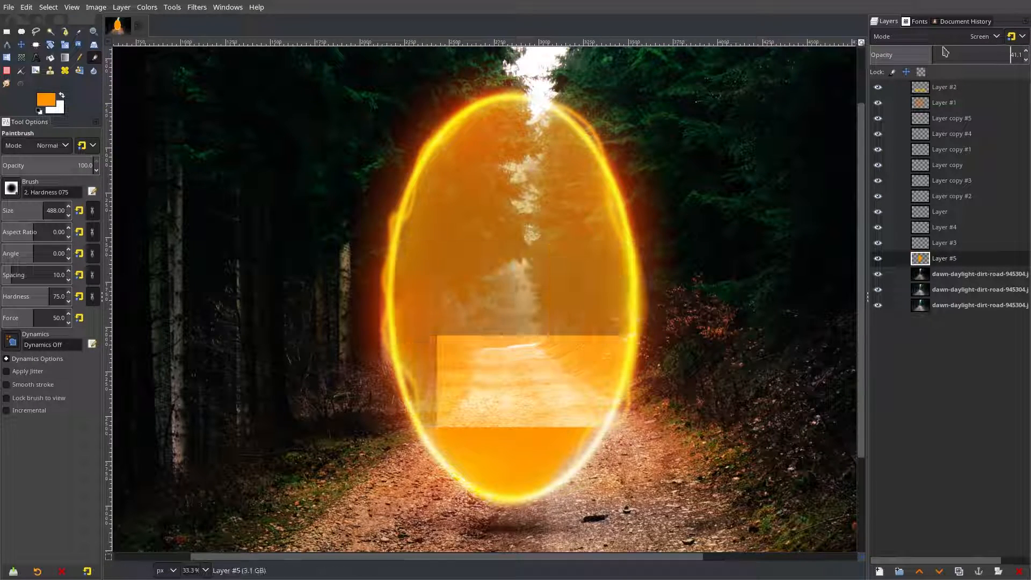
{"action": "left_click", "coordinate": [900, 53]}
{"action": "scroll", "coordinate": [570, 288], "scroll_direction": "down", "scroll_amount": 6}
{"action": "scroll", "coordinate": [566, 297], "scroll_direction": "up", "scroll_amount": 5}
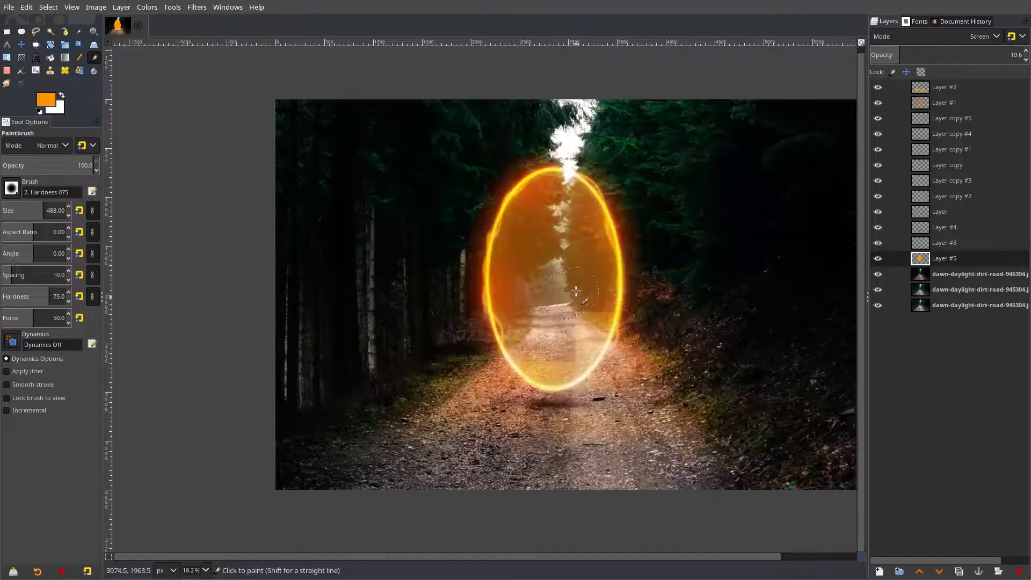
Duplicate the orange fill layer and set the copy to Normal mode with 57.5 opacity
{"action": "right_click", "coordinate": [934, 260]}
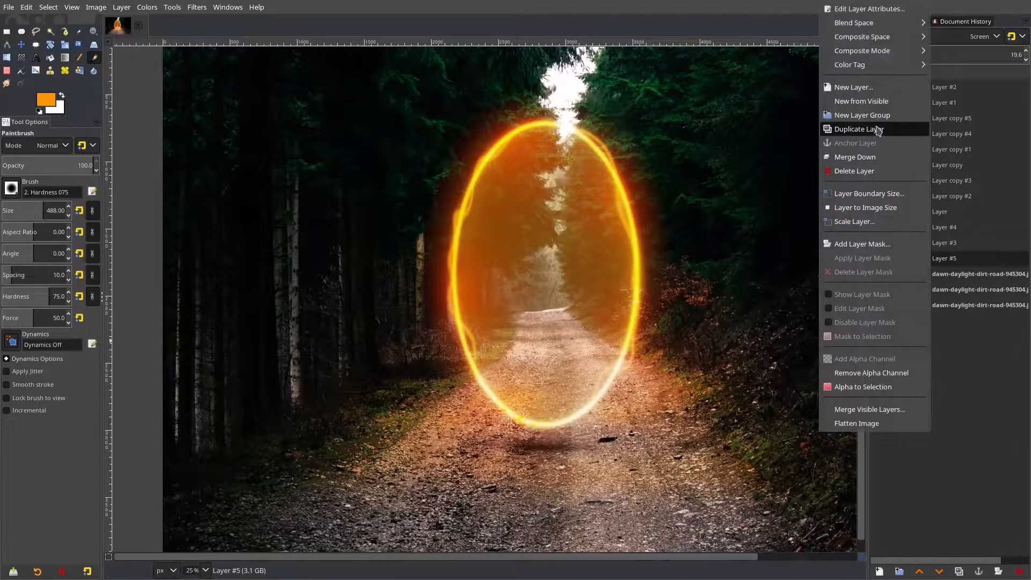
{"action": "left_click", "coordinate": [858, 130]}
{"action": "left_click_drag", "start_coordinate": [950, 48], "coordinate": [958, 53]}
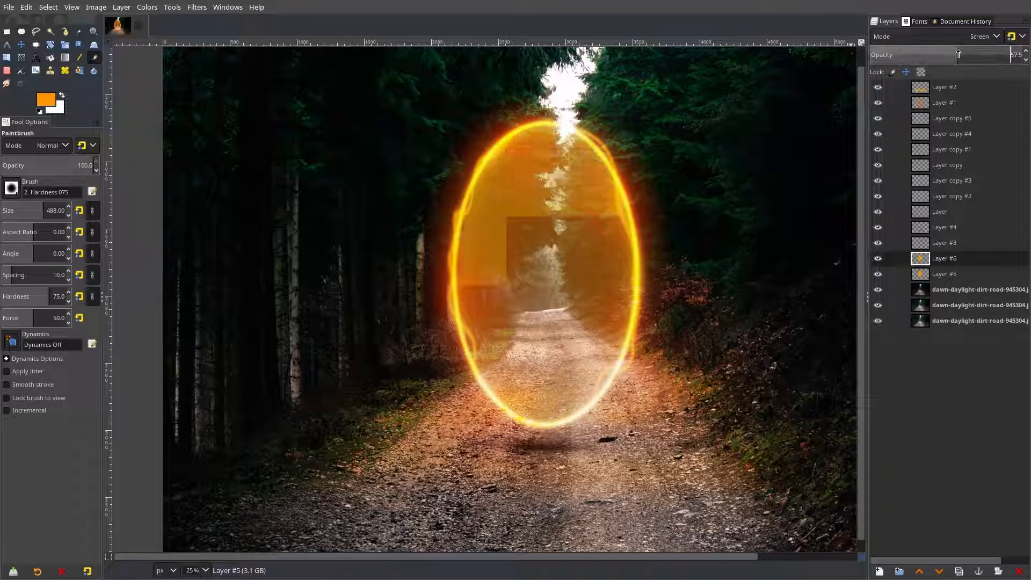
{"action": "left_click", "coordinate": [958, 36]}
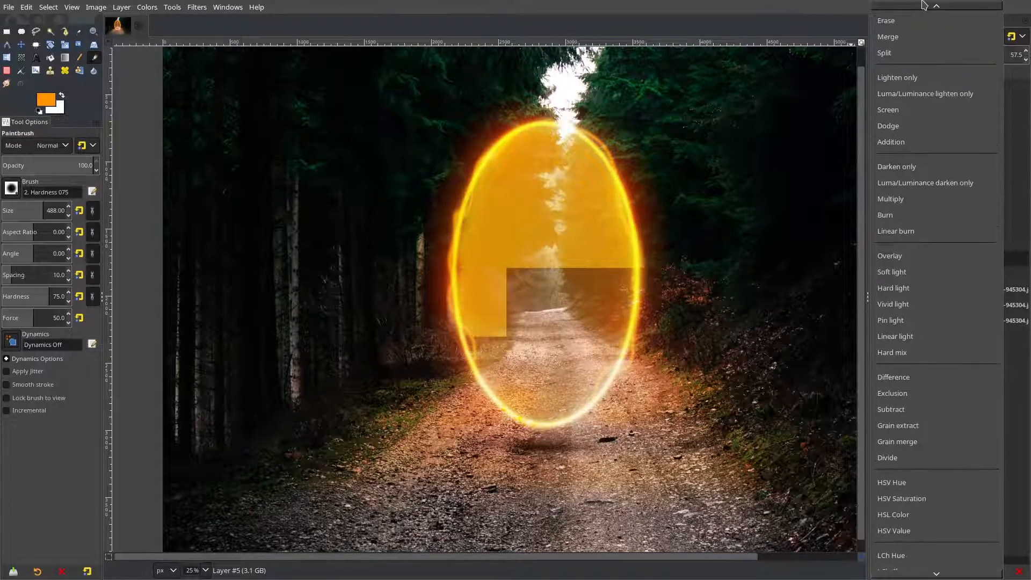
{"action": "left_click", "coordinate": [922, 16]}
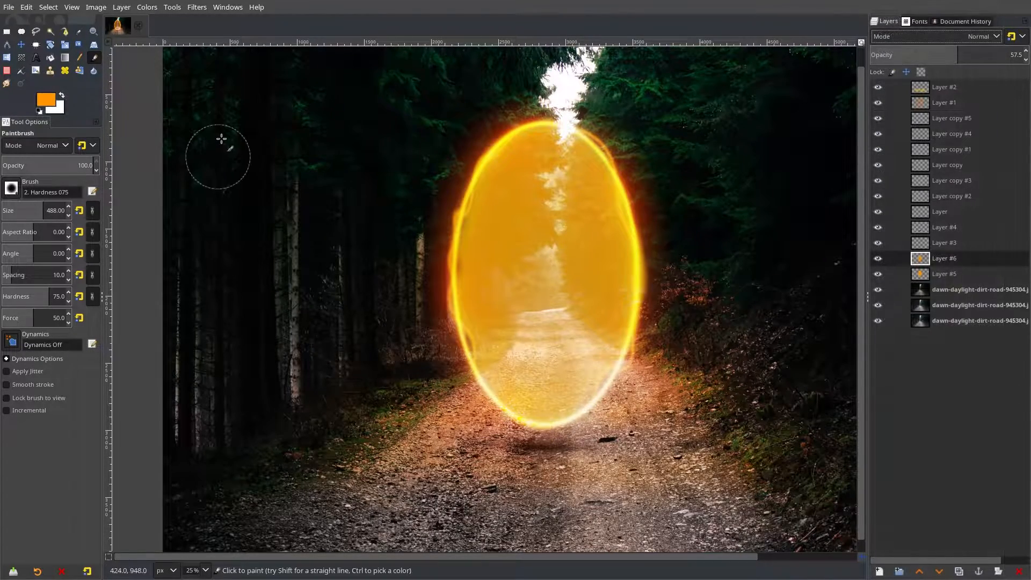
Colorize the duplicated fill layer to pale orange with hue 0.1076, saturation 0.9651 and lightness 0.570
{"action": "left_click", "coordinate": [146, 7]}
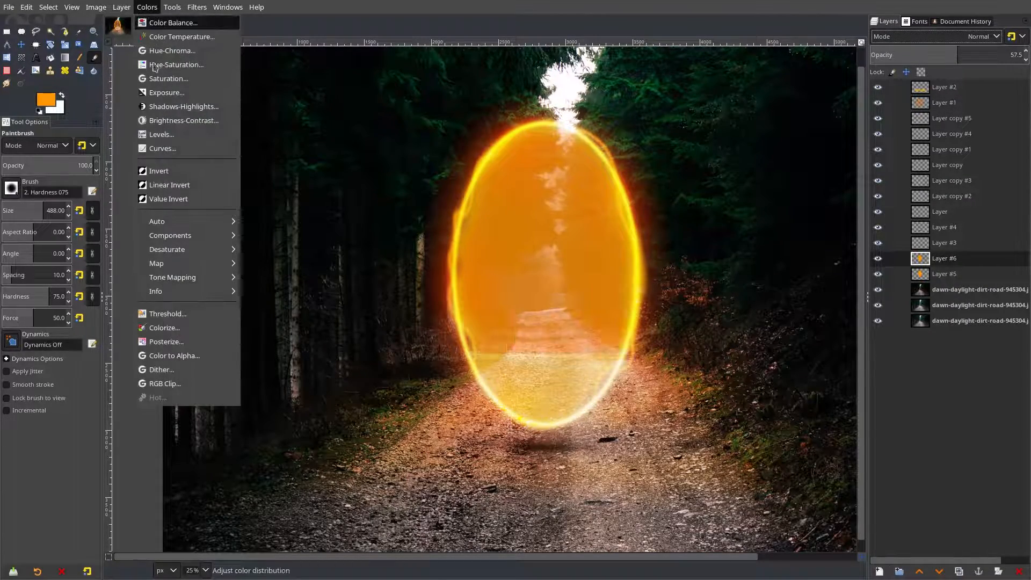
{"action": "left_click", "coordinate": [177, 331]}
{"action": "left_click", "coordinate": [779, 264]}
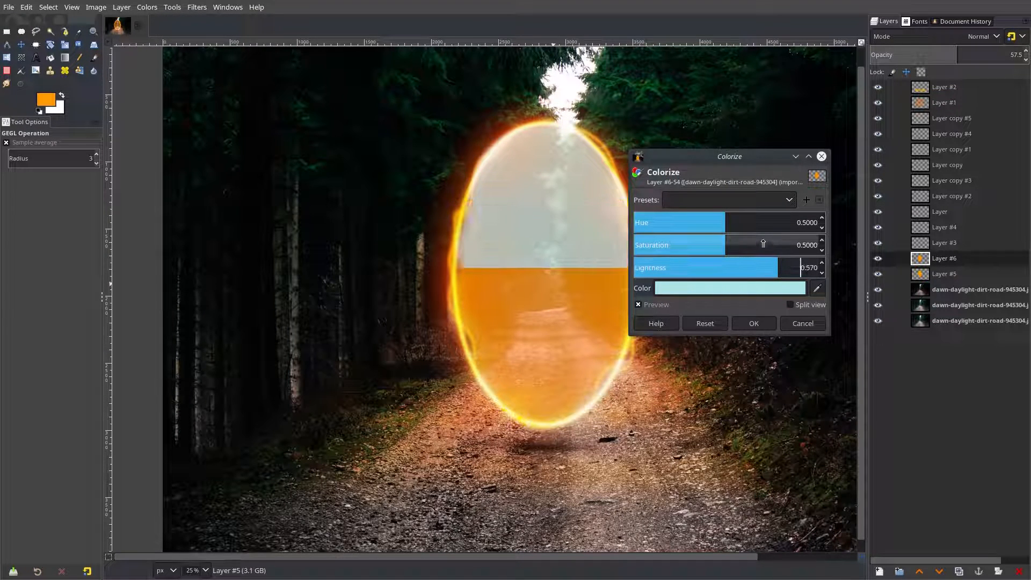
{"action": "left_click", "coordinate": [793, 240]}
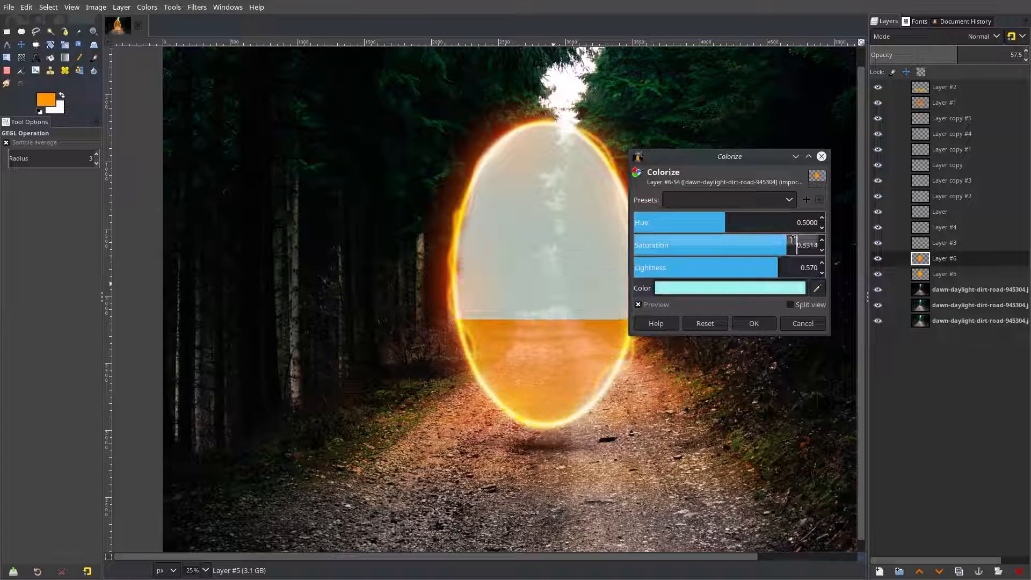
{"action": "left_click", "coordinate": [644, 221]}
{"action": "left_click_drag", "start_coordinate": [644, 220], "coordinate": [654, 221]}
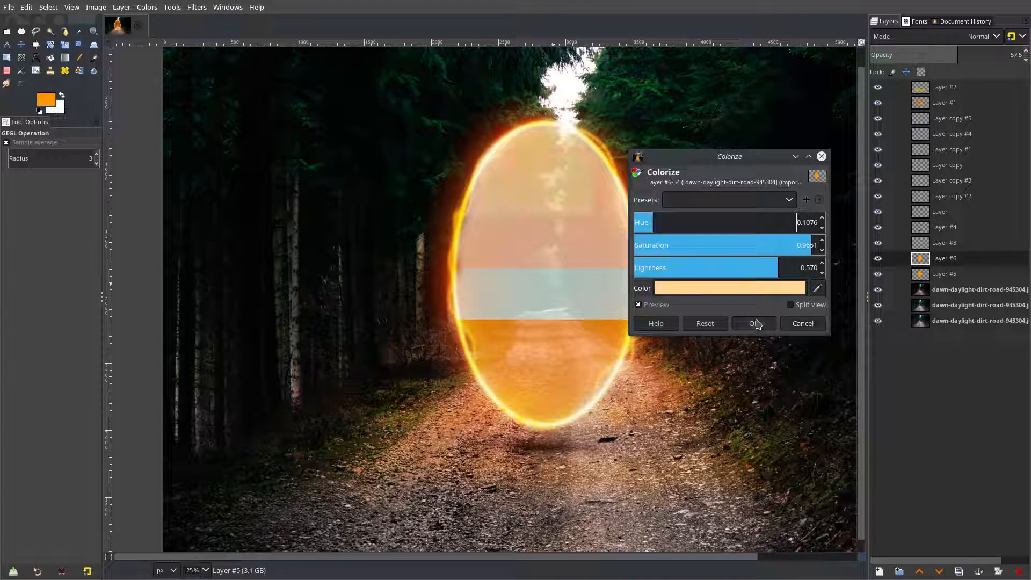
{"action": "left_click", "coordinate": [754, 323]}
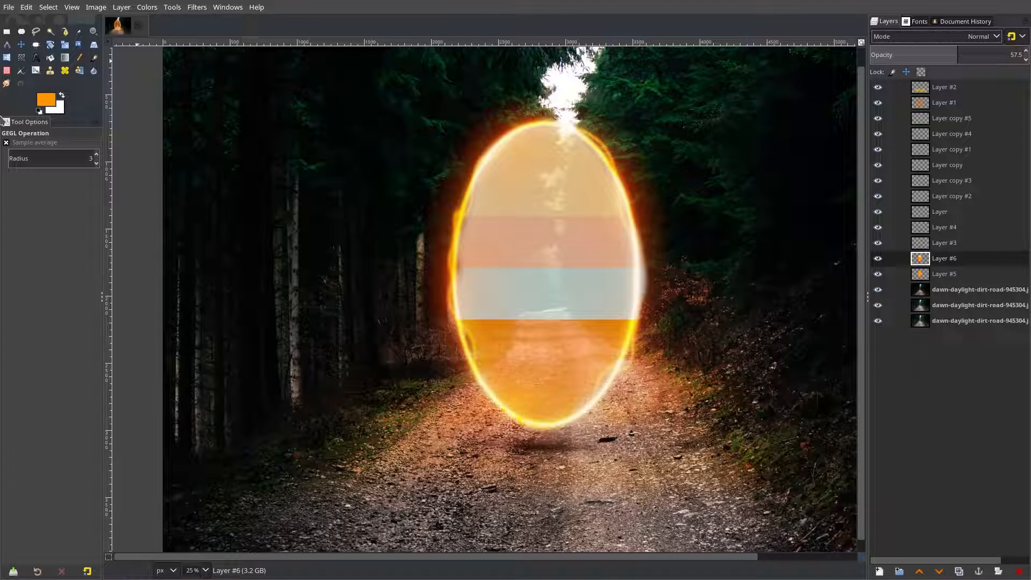
Warp the pale fill layer's upper-left and right edges with Warp Transform in Swirl counter-clockwise mode, enlarging the brush to 1338.84
{"action": "left_click", "coordinate": [22, 59]}
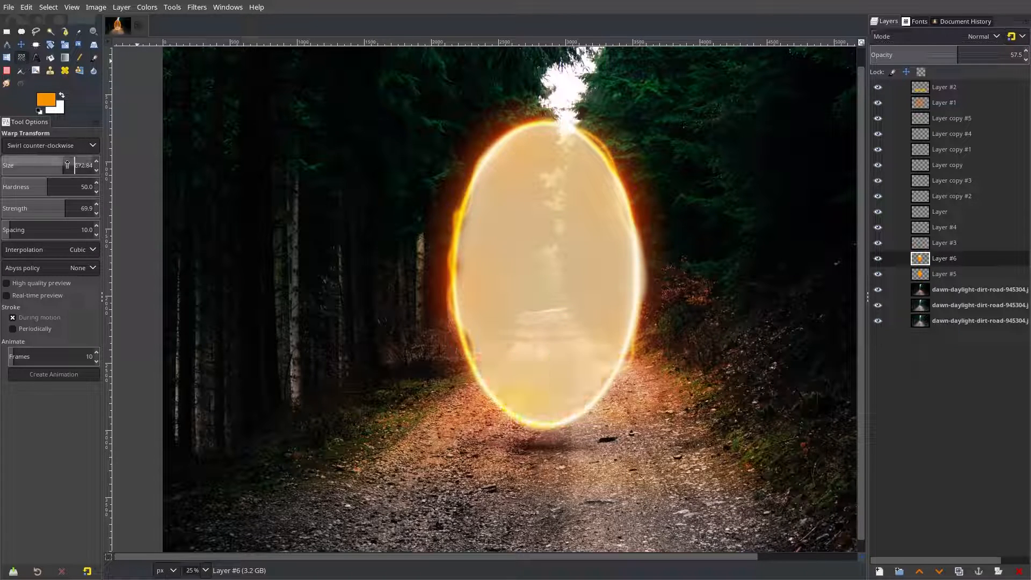
{"action": "left_click", "coordinate": [77, 163]}
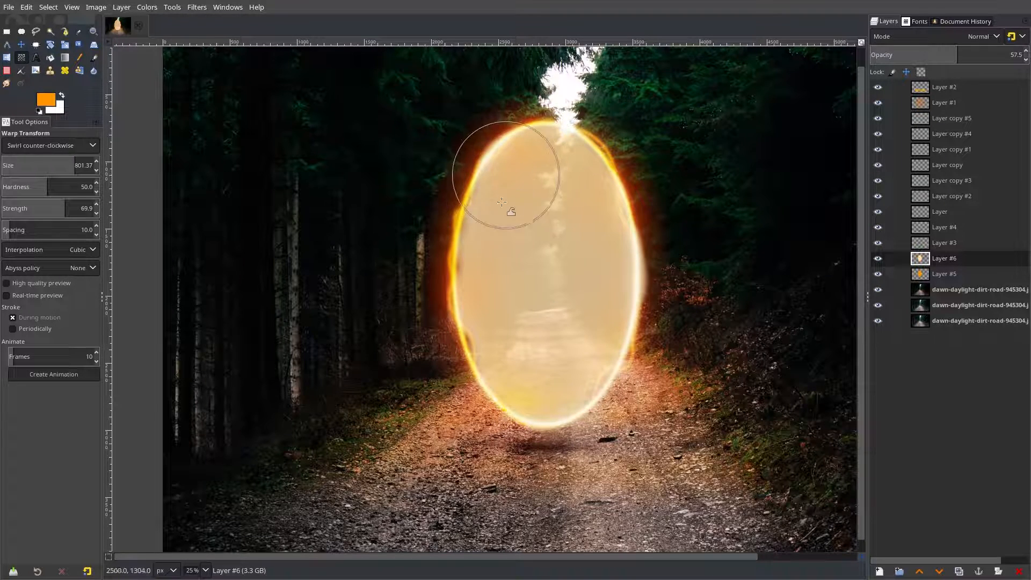
{"action": "mouse_move", "coordinate": [491, 195]}
{"action": "left_mouse_down"}
{"action": "mouse_move", "coordinate": [509, 173]}
{"action": "mouse_move", "coordinate": [504, 182]}
{"action": "left_mouse_up"}
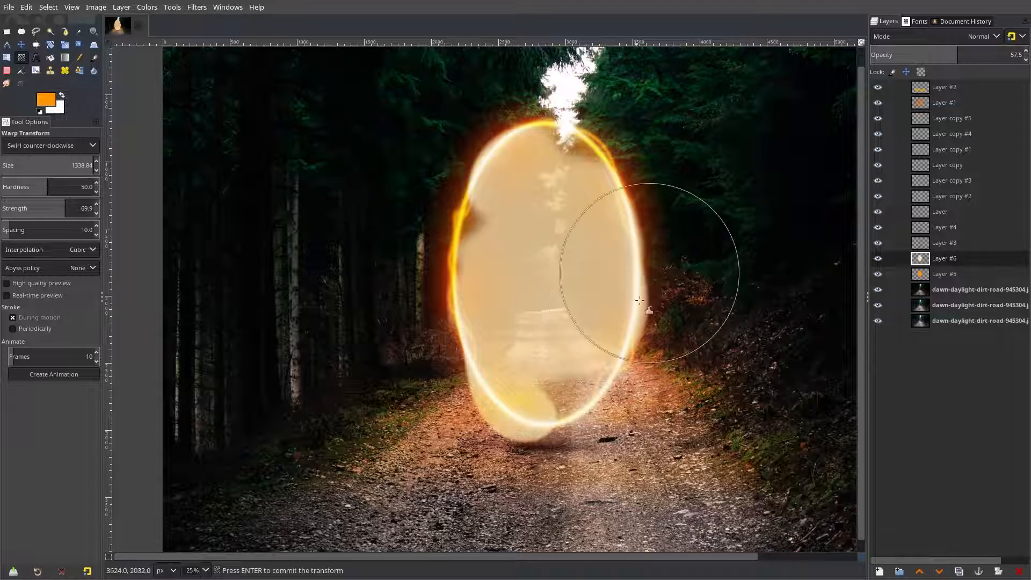
{"action": "left_click_drag", "start_coordinate": [627, 309], "coordinate": [652, 299]}
Push the pale fill's side edges irregularly with the warp in Move pixels mode, reducing the size to 596.89 partway through
{"action": "left_click", "coordinate": [51, 145]}
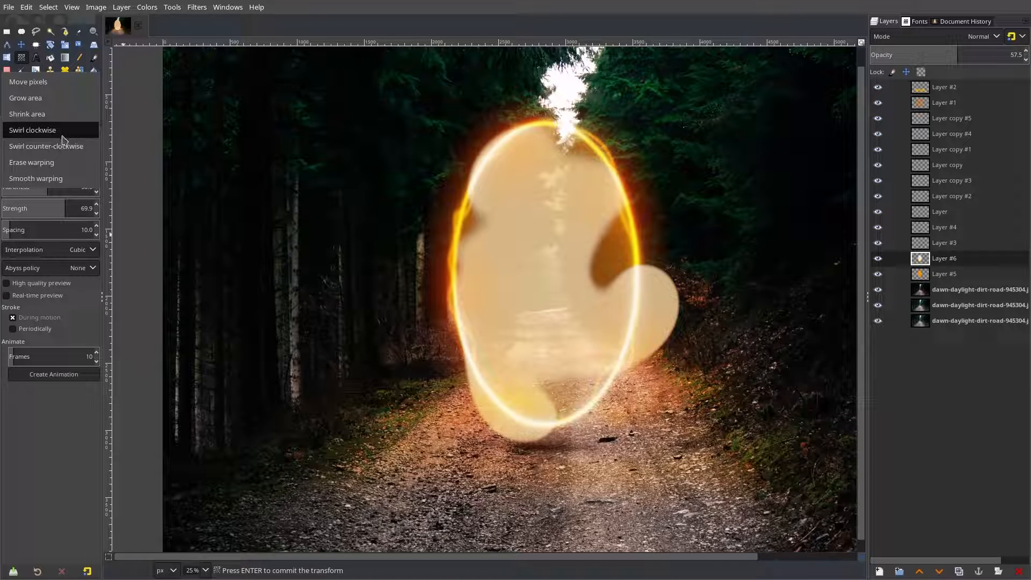
{"action": "left_click", "coordinate": [32, 82]}
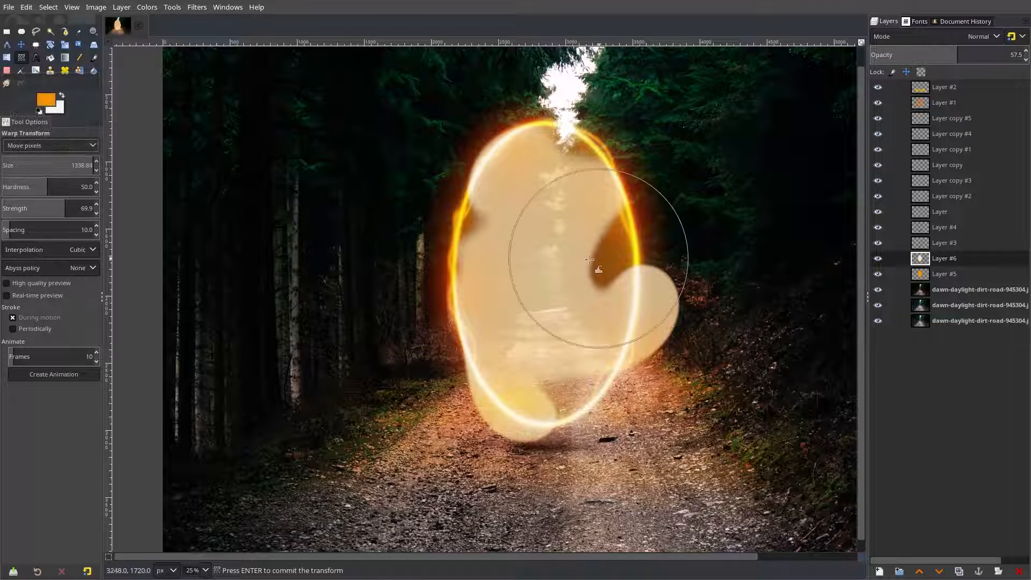
{"action": "left_click_drag", "start_coordinate": [467, 257], "coordinate": [483, 259]}
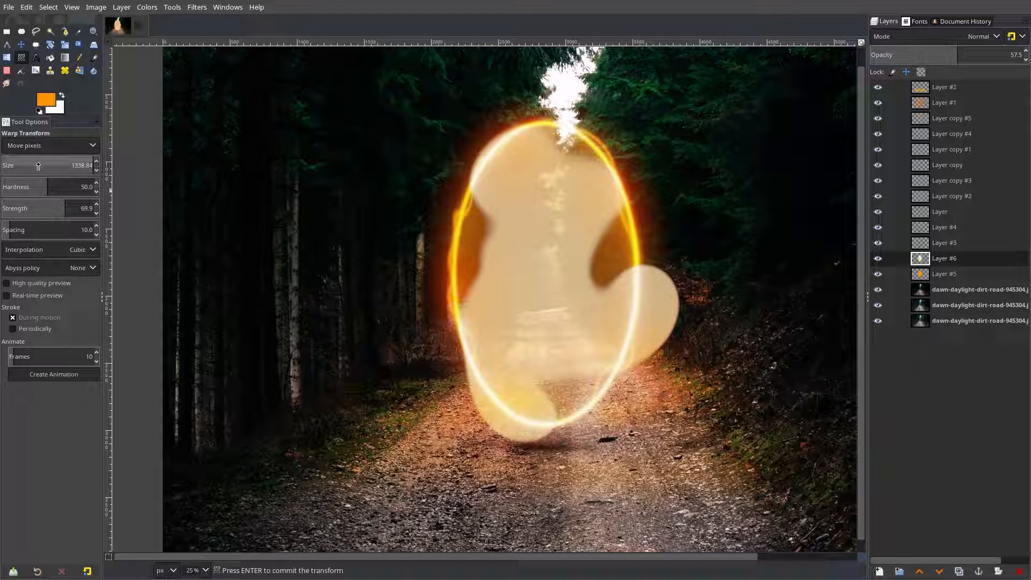
{"action": "left_click", "coordinate": [56, 165]}
{"action": "mouse_move", "coordinate": [479, 312]}
{"action": "left_mouse_down"}
{"action": "mouse_move", "coordinate": [465, 321]}
{"action": "mouse_move", "coordinate": [452, 296]}
{"action": "left_mouse_up"}
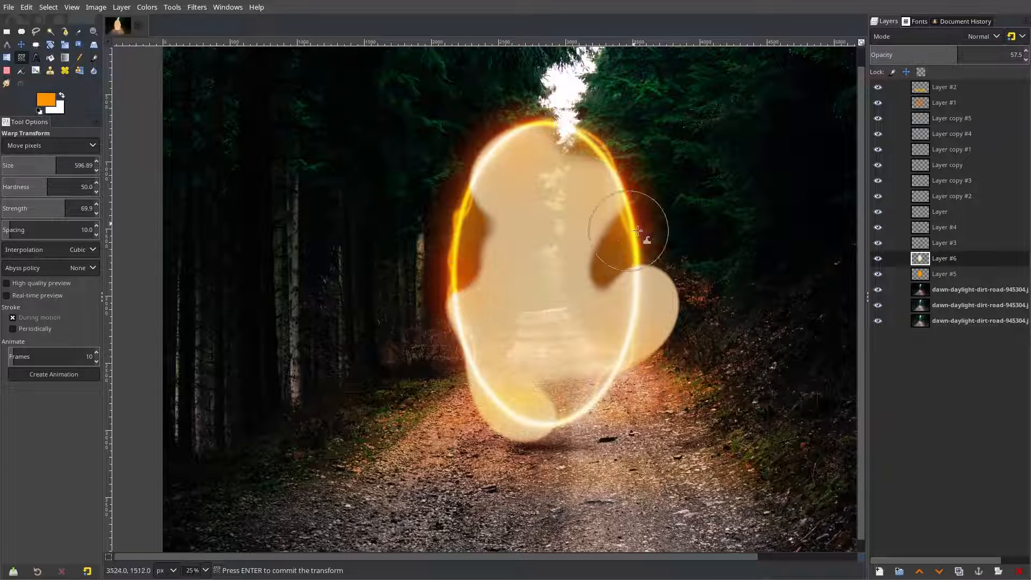
{"action": "left_click_drag", "start_coordinate": [636, 231], "coordinate": [647, 231]}
{"action": "left_click_drag", "start_coordinate": [670, 280], "coordinate": [659, 248]}
Erase several soft round holes in the pale fill inside the ring with the Hardness 075 brush at size 488
{"action": "left_click", "coordinate": [522, 203]}
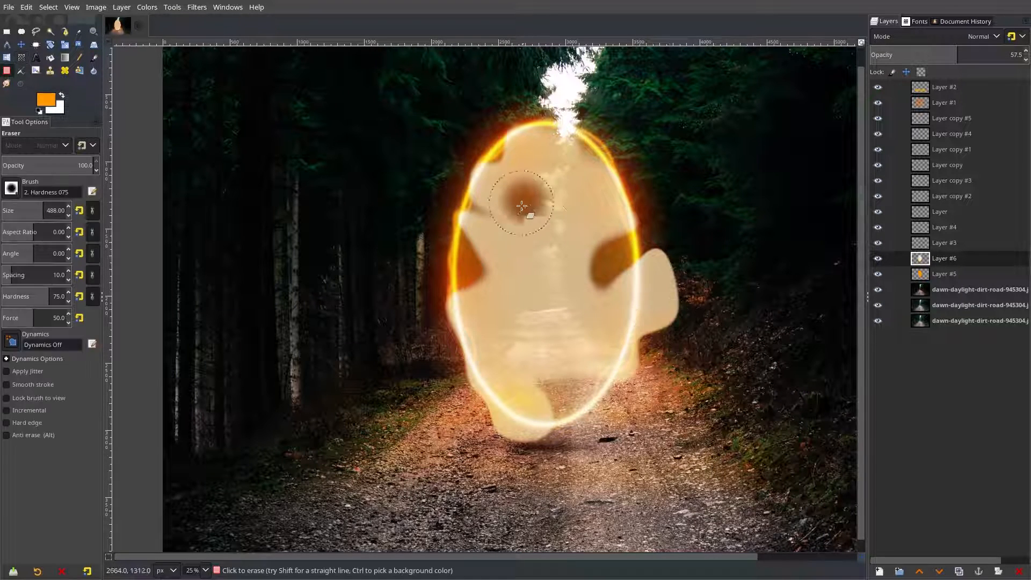
{"action": "left_click", "coordinate": [556, 305]}
{"action": "left_click", "coordinate": [487, 360]}
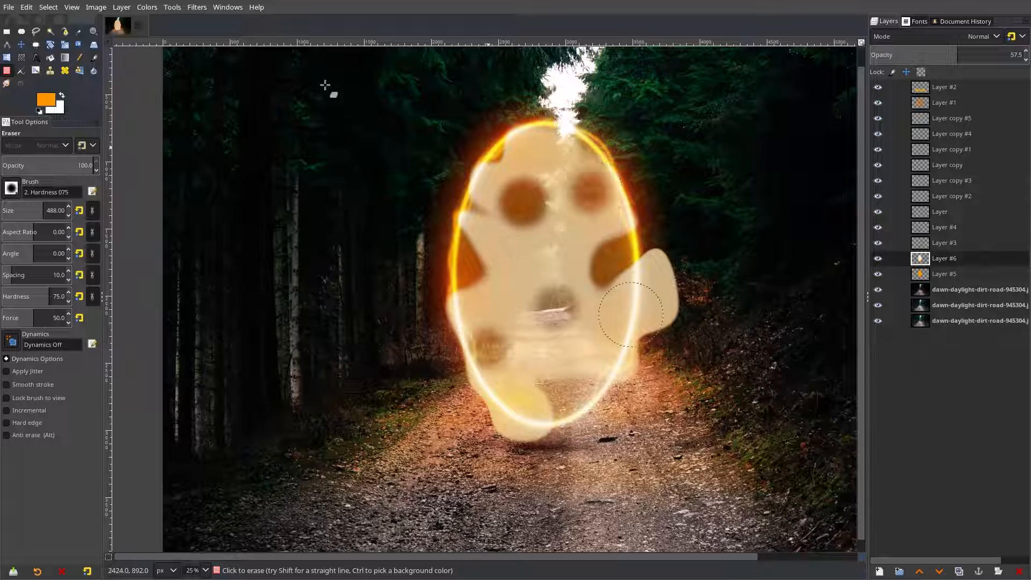
Smudge the erased holes and the fill's outer edges into wispy shapes with the Hardness 075 brush at size 488
{"action": "left_click", "coordinate": [5, 84]}
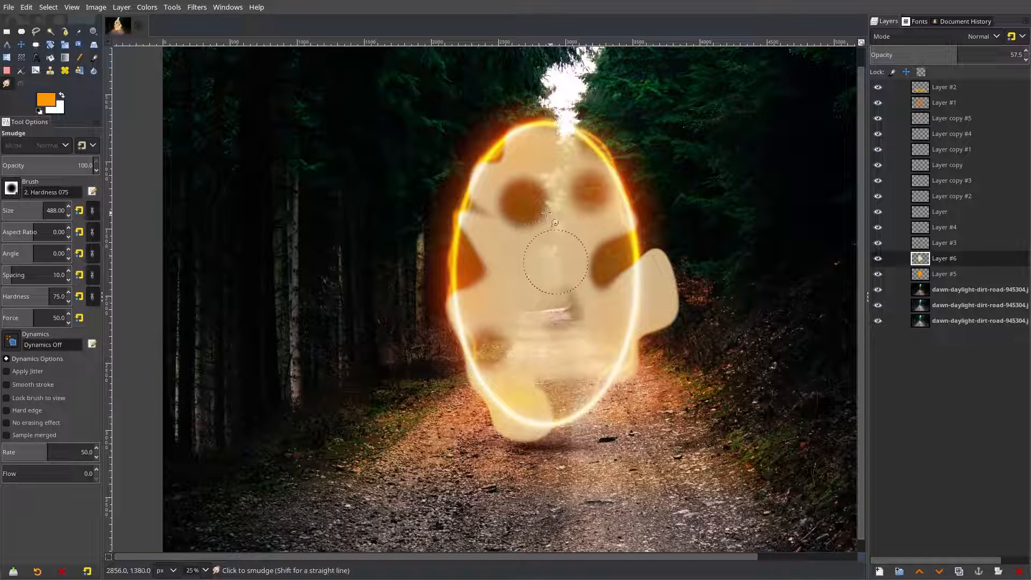
{"action": "mouse_move", "coordinate": [522, 183]}
{"action": "left_mouse_down"}
{"action": "mouse_move", "coordinate": [609, 178]}
{"action": "mouse_move", "coordinate": [661, 232]}
{"action": "left_mouse_up"}
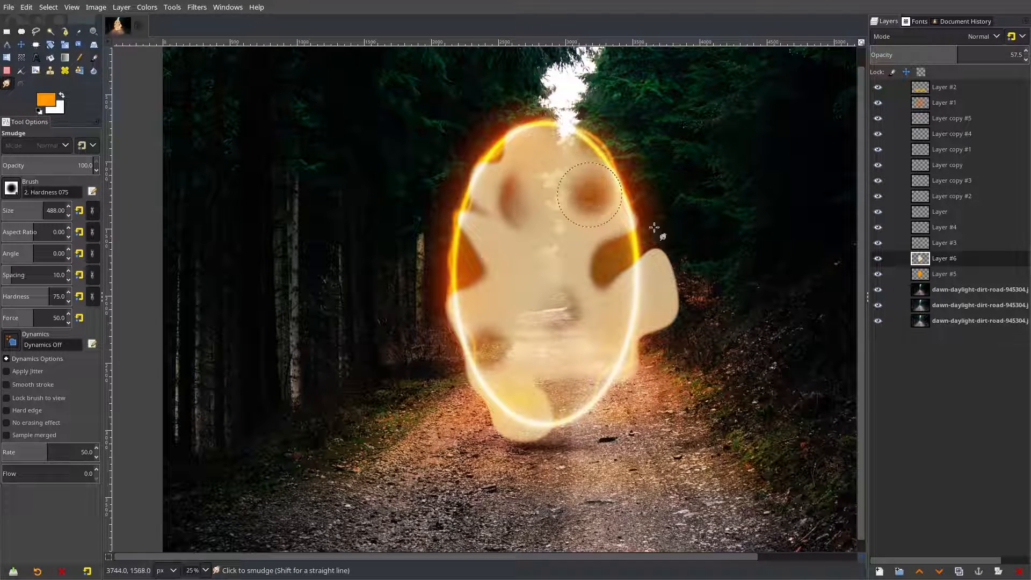
{"action": "mouse_move", "coordinate": [607, 211]}
{"action": "left_mouse_down"}
{"action": "mouse_move", "coordinate": [608, 291]}
{"action": "mouse_move", "coordinate": [591, 252]}
{"action": "mouse_move", "coordinate": [527, 350]}
{"action": "mouse_move", "coordinate": [493, 358]}
{"action": "mouse_move", "coordinate": [552, 355]}
{"action": "mouse_move", "coordinate": [599, 385]}
{"action": "mouse_move", "coordinate": [588, 397]}
{"action": "mouse_move", "coordinate": [496, 411]}
{"action": "left_mouse_up"}
{"action": "mouse_move", "coordinate": [473, 335]}
{"action": "left_mouse_down"}
{"action": "mouse_move", "coordinate": [453, 290]}
{"action": "mouse_move", "coordinate": [473, 298]}
{"action": "mouse_move", "coordinate": [459, 230]}
{"action": "mouse_move", "coordinate": [470, 200]}
{"action": "mouse_move", "coordinate": [544, 178]}
{"action": "mouse_move", "coordinate": [532, 128]}
{"action": "mouse_move", "coordinate": [604, 185]}
{"action": "mouse_move", "coordinate": [656, 267]}
{"action": "mouse_move", "coordinate": [606, 234]}
{"action": "mouse_move", "coordinate": [649, 280]}
{"action": "mouse_move", "coordinate": [636, 255]}
{"action": "left_mouse_up"}
{"action": "mouse_move", "coordinate": [652, 342]}
{"action": "left_mouse_down"}
{"action": "mouse_move", "coordinate": [663, 328]}
{"action": "mouse_move", "coordinate": [628, 366]}
{"action": "left_mouse_up"}
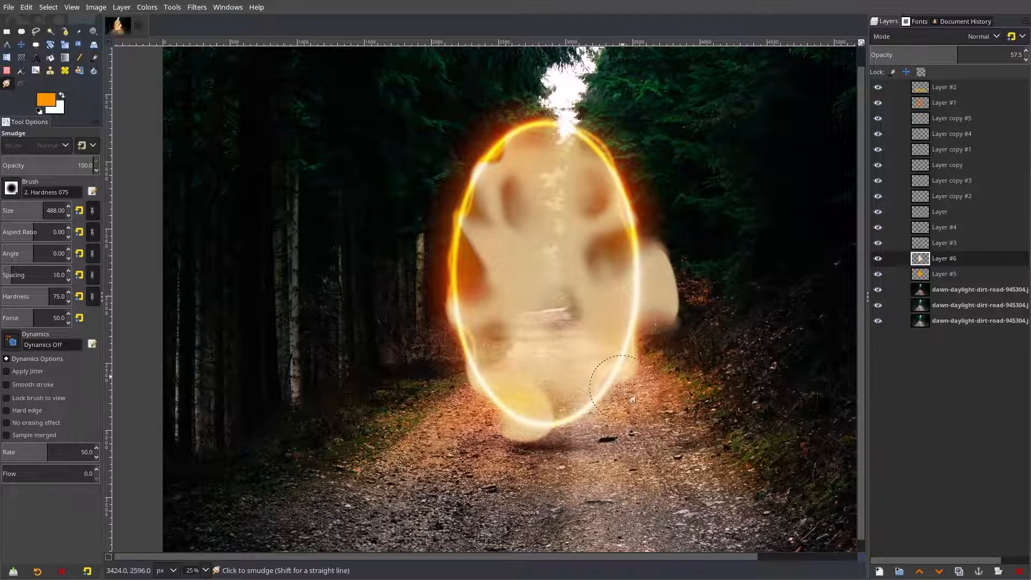
{"action": "mouse_move", "coordinate": [693, 288]}
{"action": "left_mouse_down"}
{"action": "mouse_move", "coordinate": [666, 281]}
{"action": "mouse_move", "coordinate": [684, 271]}
{"action": "mouse_move", "coordinate": [689, 283]}
{"action": "mouse_move", "coordinate": [696, 276]}
{"action": "mouse_move", "coordinate": [671, 284]}
{"action": "mouse_move", "coordinate": [715, 256]}
{"action": "mouse_move", "coordinate": [675, 271]}
{"action": "left_mouse_up"}
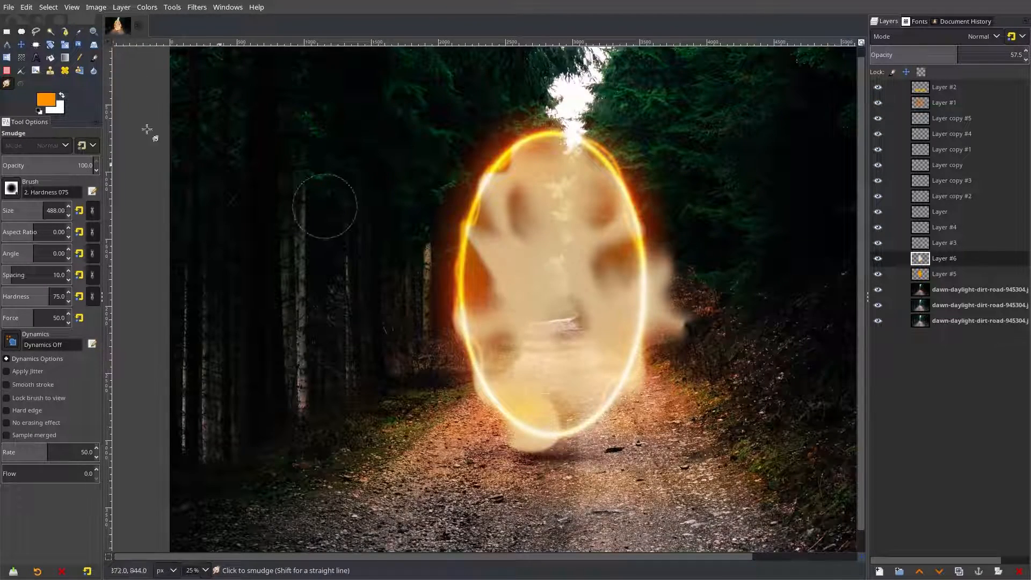
Shift the pale fill layer slightly to the left and set its blend mode to Overlay
{"action": "left_click", "coordinate": [22, 44]}
{"action": "left_click_drag", "start_coordinate": [551, 282], "coordinate": [542, 282]}
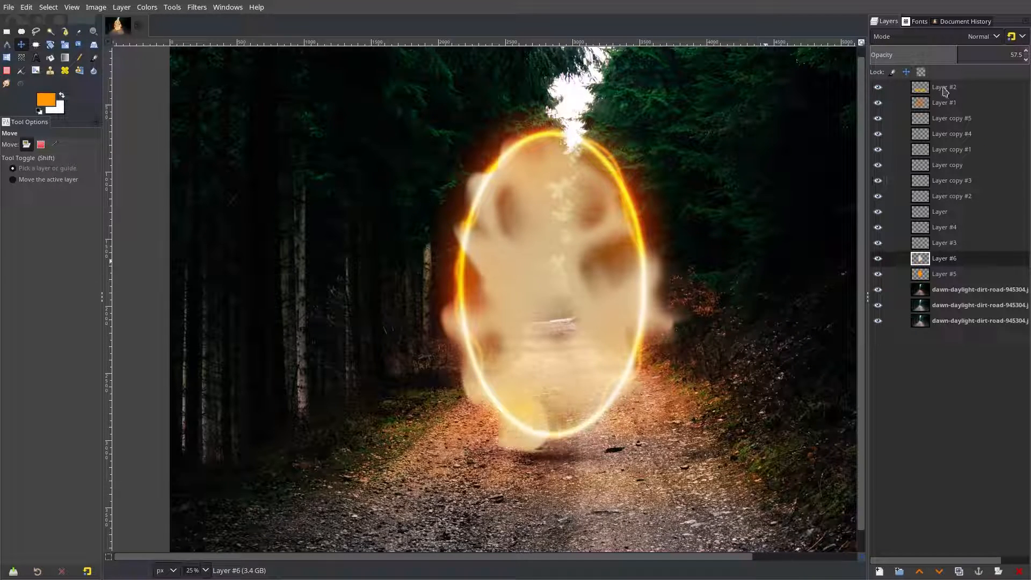
{"action": "left_click", "coordinate": [971, 38]}
{"action": "left_click", "coordinate": [916, 328]}
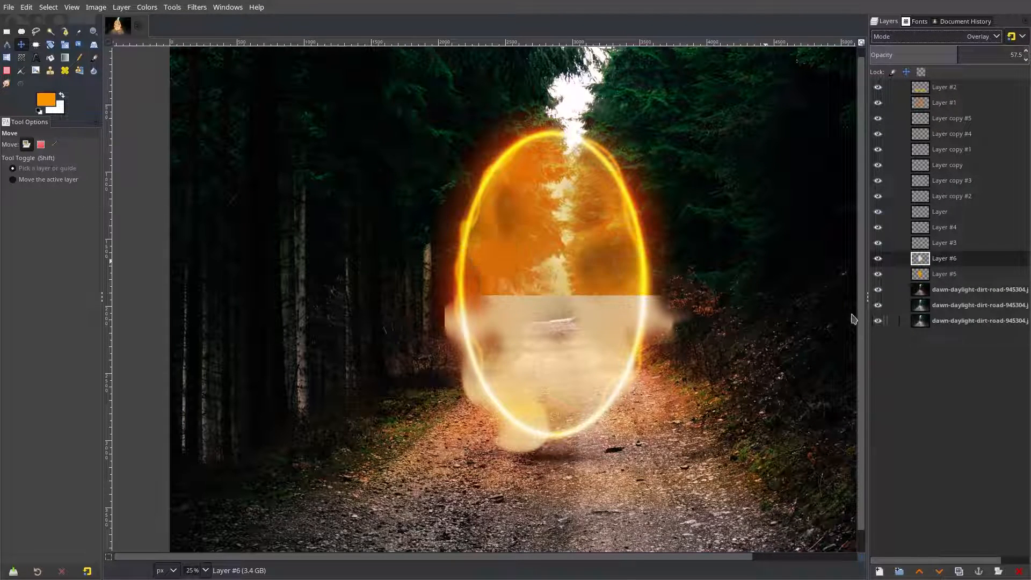
Add a new transparent 6016 × 4000 px layer and move it to the top of the layer stack
{"action": "scroll", "coordinate": [716, 293], "scroll_direction": "down", "scroll_amount": 3}
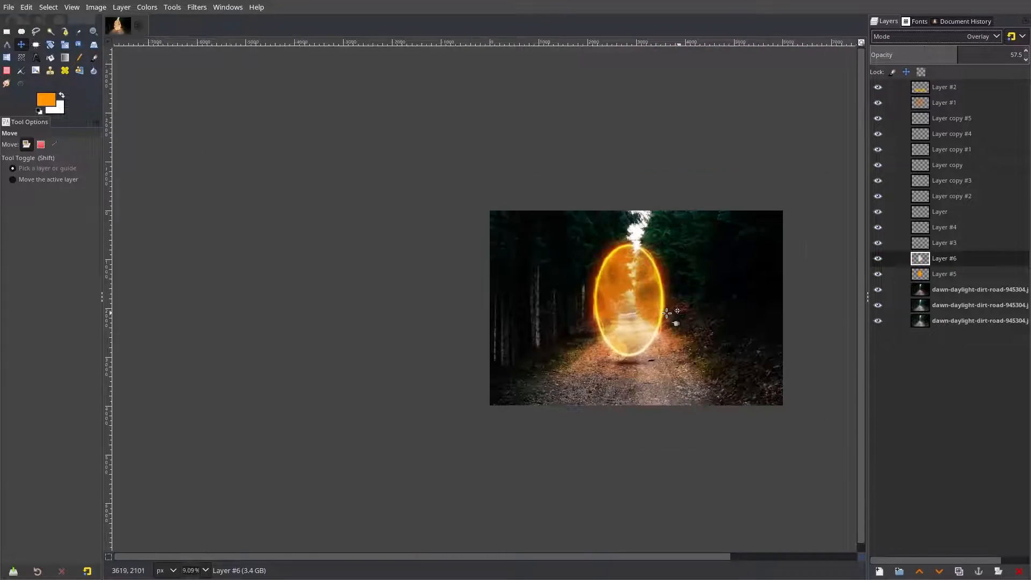
{"action": "scroll", "coordinate": [667, 313], "scroll_direction": "up", "scroll_amount": 2}
{"action": "scroll", "coordinate": [666, 312], "scroll_direction": "up", "scroll_amount": 1}
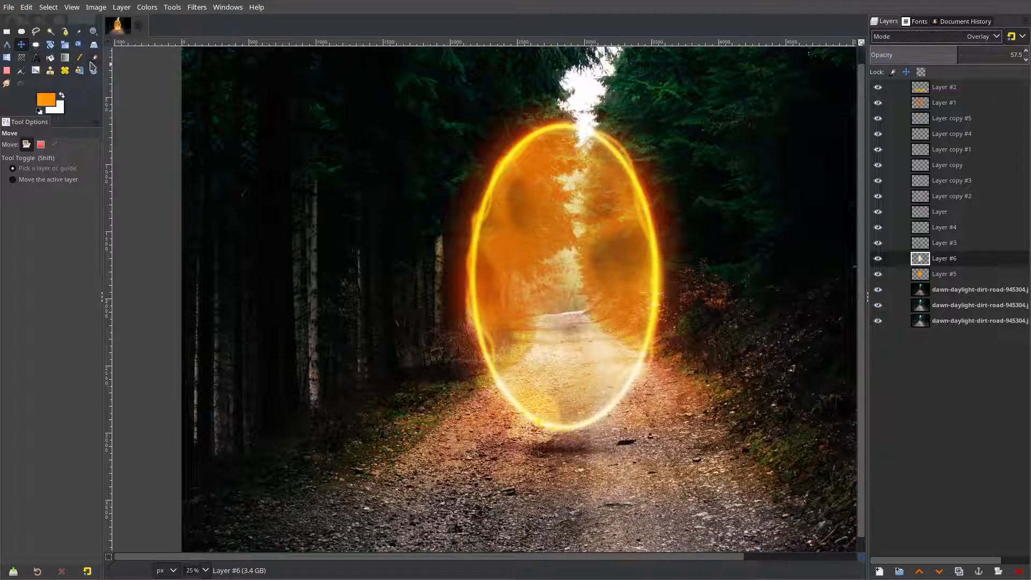
{"action": "scroll", "coordinate": [652, 255], "scroll_direction": "down", "scroll_amount": 3}
{"action": "scroll", "coordinate": [740, 167], "scroll_direction": "up", "scroll_amount": 2}
{"action": "left_click", "coordinate": [879, 571]}
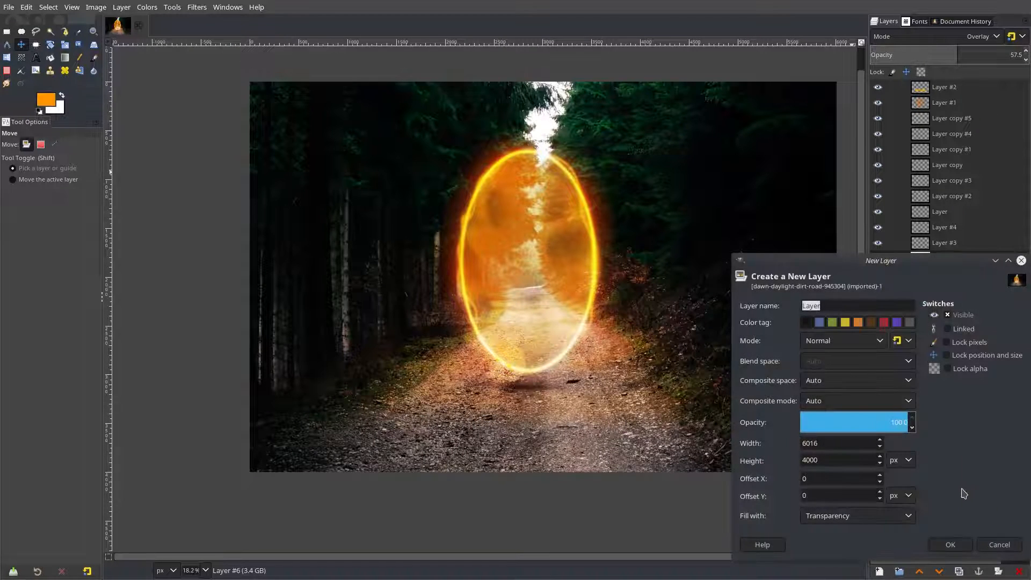
{"action": "left_click", "coordinate": [952, 544]}
{"action": "left_click_drag", "start_coordinate": [951, 258], "coordinate": [936, 86]}
{"action": "left_click_drag", "start_coordinate": [930, 260], "coordinate": [945, 88]}
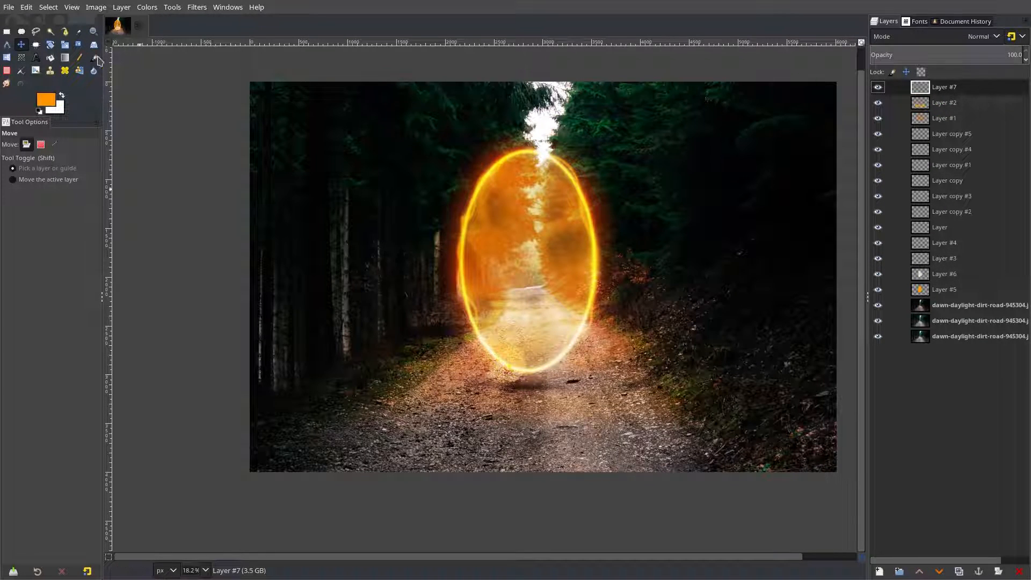
Set up the Paintbrush with the Hardness 025 brush at size 1058 and a golden yellow foreground color
{"action": "left_click", "coordinate": [95, 57]}
{"action": "left_click", "coordinate": [12, 189]}
{"action": "left_click", "coordinate": [15, 220]}
{"action": "left_click", "coordinate": [65, 210]}
{"action": "left_click", "coordinate": [46, 99]}
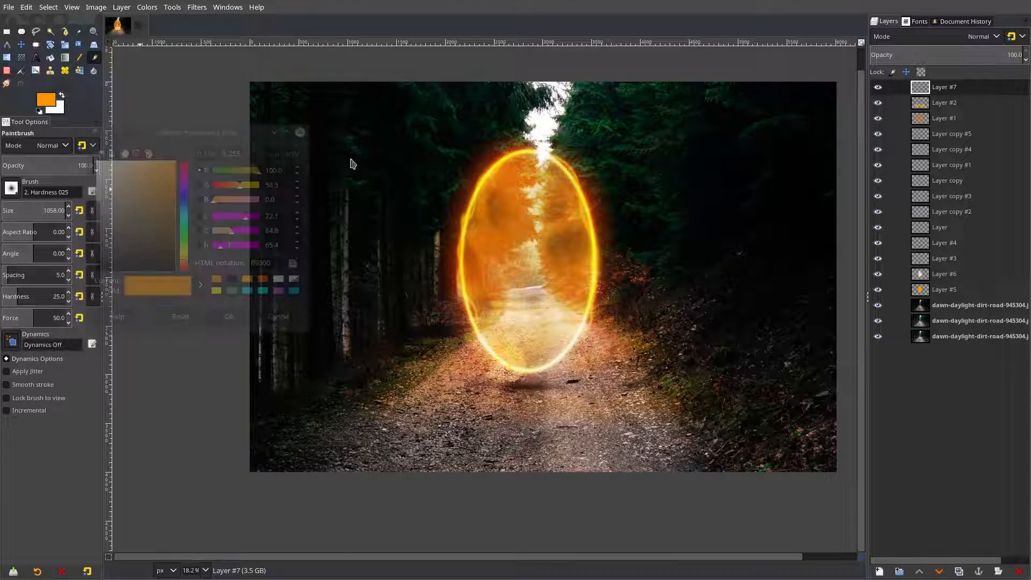
{"action": "left_click", "coordinate": [186, 261]}
{"action": "left_click", "coordinate": [221, 318]}
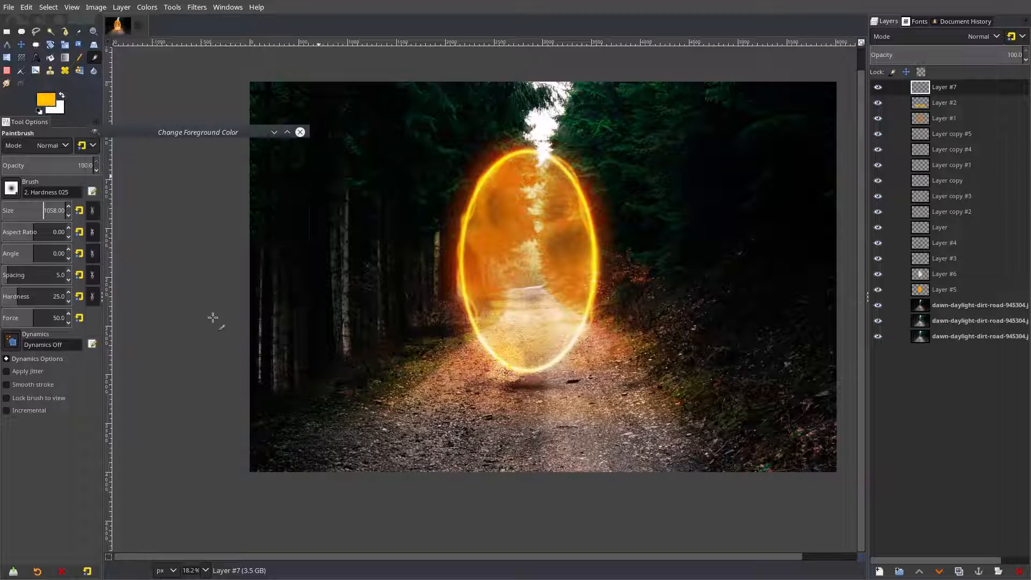
Paint soft golden yellow spots around the top and both sides of the ring on the new top layer
{"action": "mouse_move", "coordinate": [505, 121]}
{"action": "left_mouse_down"}
{"action": "mouse_move", "coordinate": [510, 131]}
{"action": "mouse_move", "coordinate": [474, 199]}
{"action": "left_mouse_up"}
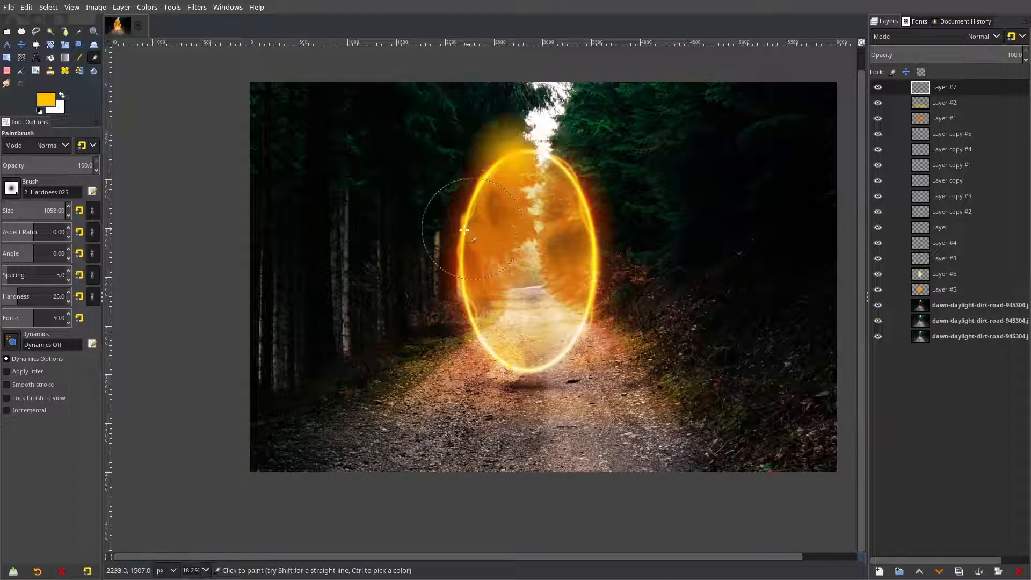
{"action": "left_click", "coordinate": [437, 252]}
{"action": "left_click", "coordinate": [441, 144]}
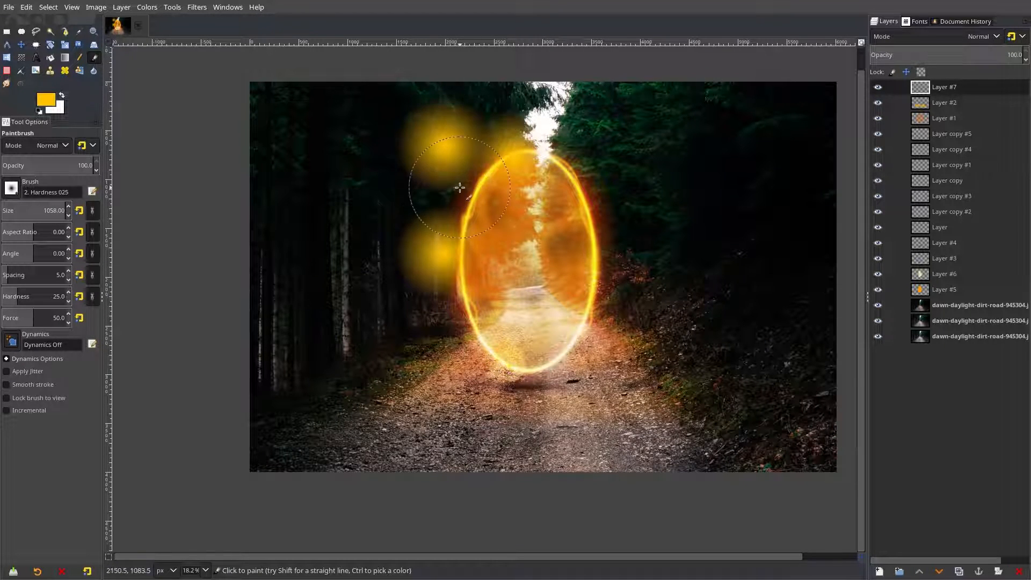
{"action": "left_click", "coordinate": [457, 188]}
{"action": "left_click", "coordinate": [593, 171]}
{"action": "left_click", "coordinate": [612, 229]}
{"action": "left_click", "coordinate": [618, 290]}
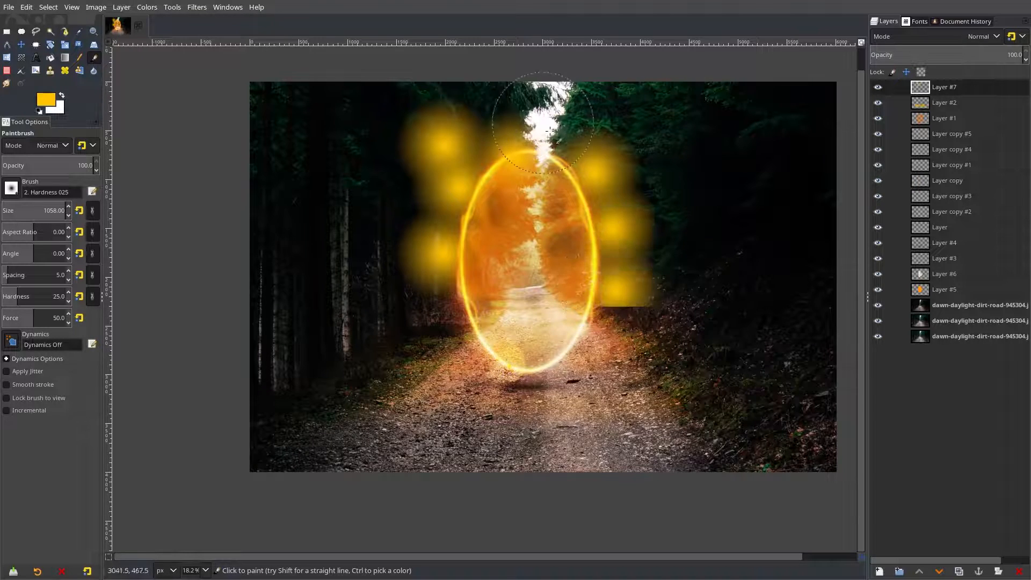
{"action": "left_click", "coordinate": [556, 123]}
{"action": "left_click", "coordinate": [603, 121]}
{"action": "left_click", "coordinate": [438, 317]}
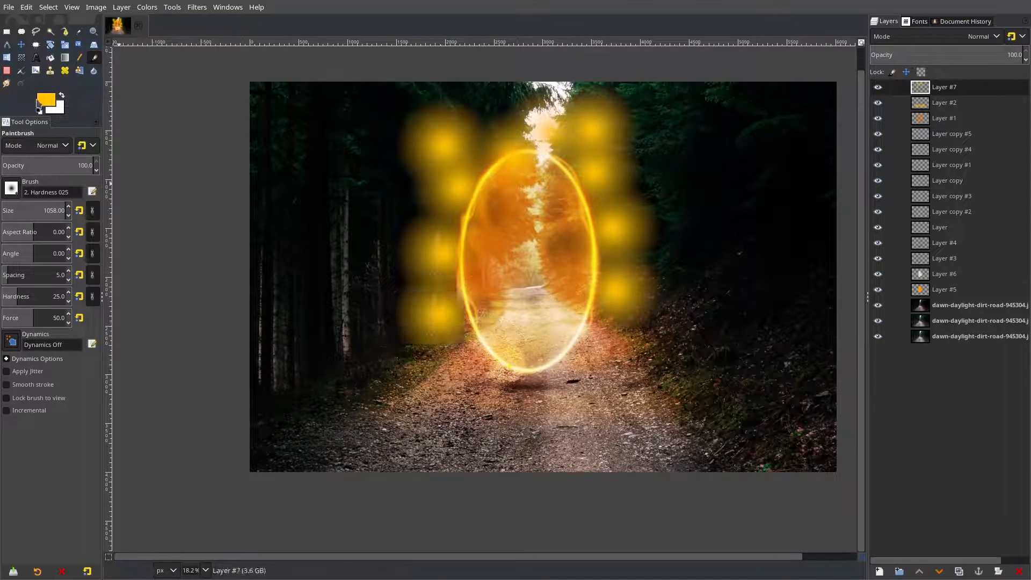
Change the foreground color to orange (about ff8e00) and paint soft orange spots around the outside of the yellow ones
{"action": "left_click", "coordinate": [43, 101]}
{"action": "left_click_drag", "start_coordinate": [184, 256], "coordinate": [184, 261]}
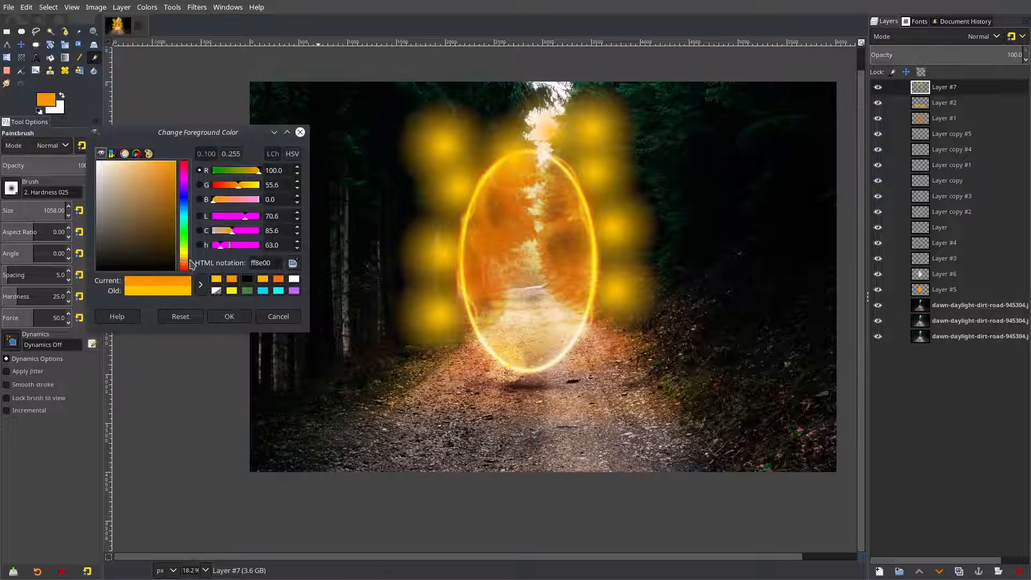
{"action": "left_click", "coordinate": [229, 316]}
{"action": "left_click", "coordinate": [473, 117]}
{"action": "left_click", "coordinate": [412, 199]}
{"action": "left_click", "coordinate": [406, 279]}
{"action": "left_click", "coordinate": [637, 335]}
{"action": "left_click", "coordinate": [654, 266]}
{"action": "left_click", "coordinate": [644, 227]}
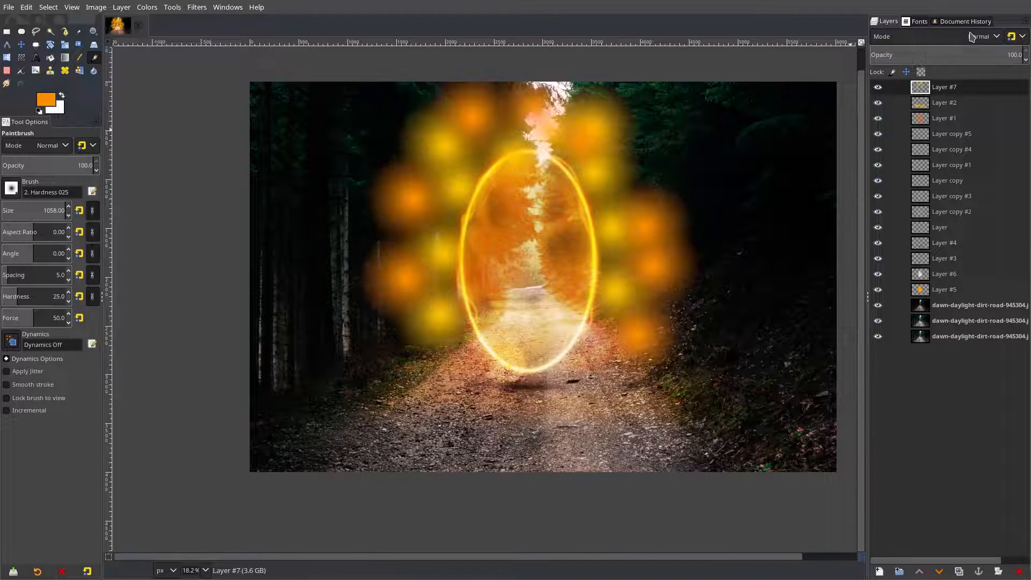
Set the painted spots layer's blend mode to Overlay and its opacity to 48.8
{"action": "left_click", "coordinate": [972, 36]}
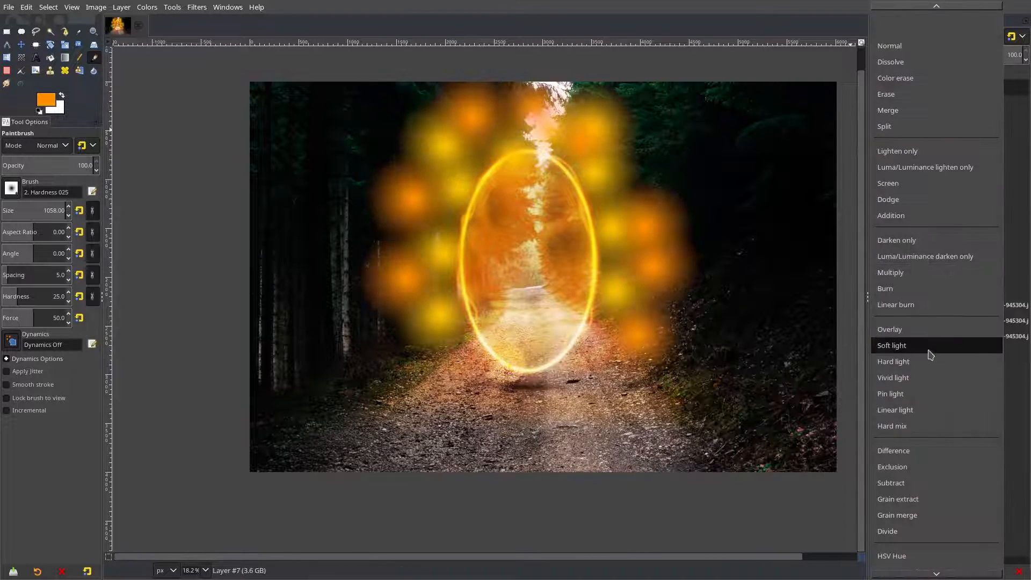
{"action": "left_click", "coordinate": [913, 346]}
{"action": "left_click_drag", "start_coordinate": [1004, 57], "coordinate": [966, 71]}
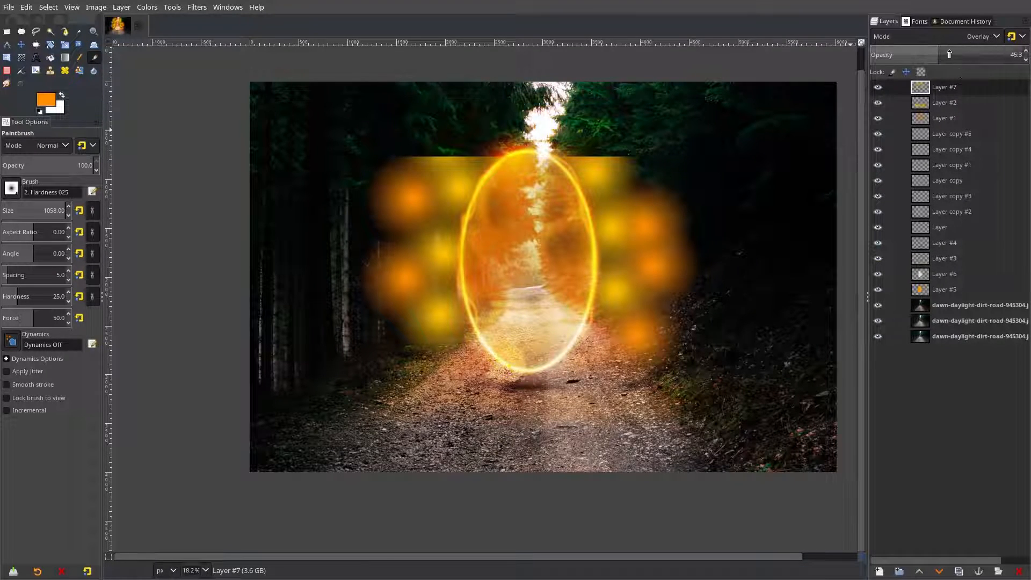
{"action": "scroll", "coordinate": [644, 287], "scroll_direction": "up", "scroll_amount": 4}
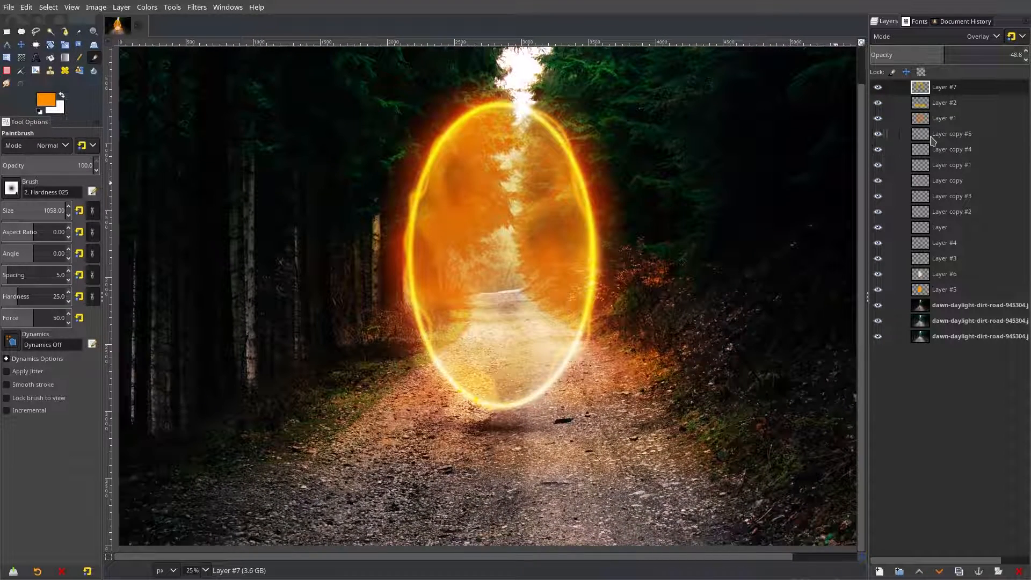
Identify the original ring layer by toggling visibility, and duplicate it
{"action": "left_click", "coordinate": [932, 139]}
{"action": "left_click", "coordinate": [879, 227]}
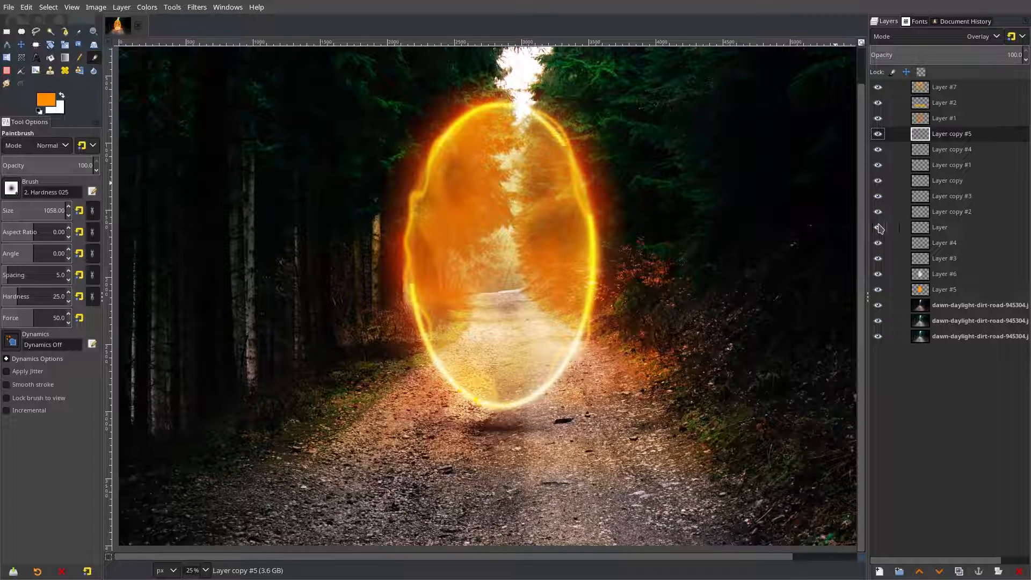
{"action": "left_click", "coordinate": [959, 228]}
{"action": "right_click", "coordinate": [962, 228]}
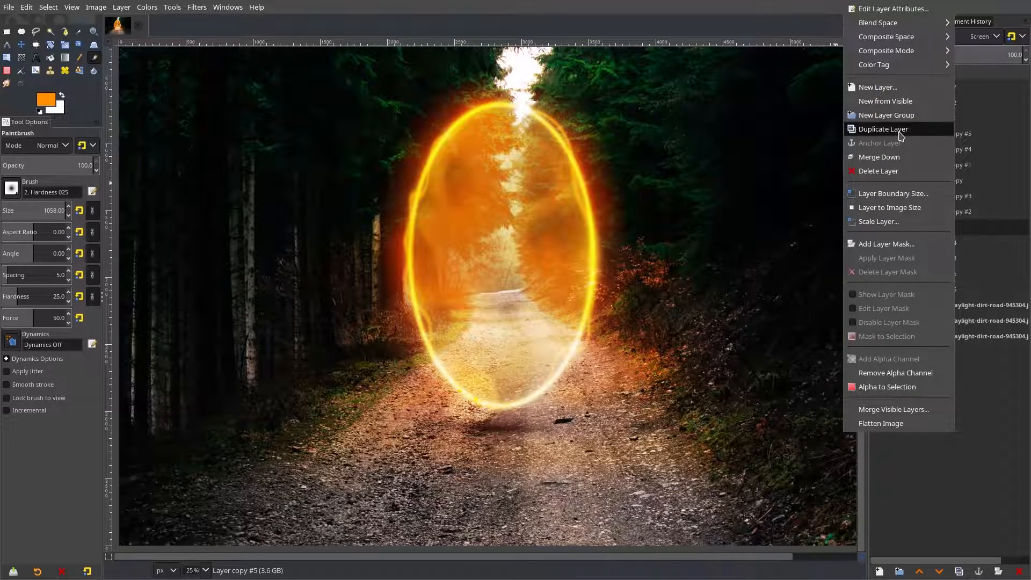
{"action": "left_click", "coordinate": [898, 129]}
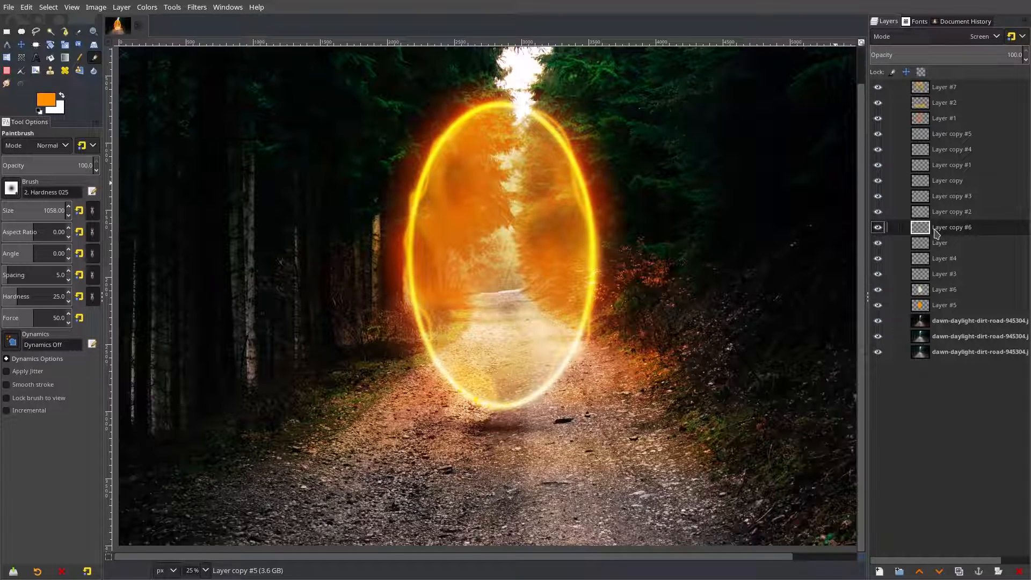
Apply a Gaussian blur with a size of about 34.42 to the duplicated ring layer
{"action": "left_click", "coordinate": [206, 9]}
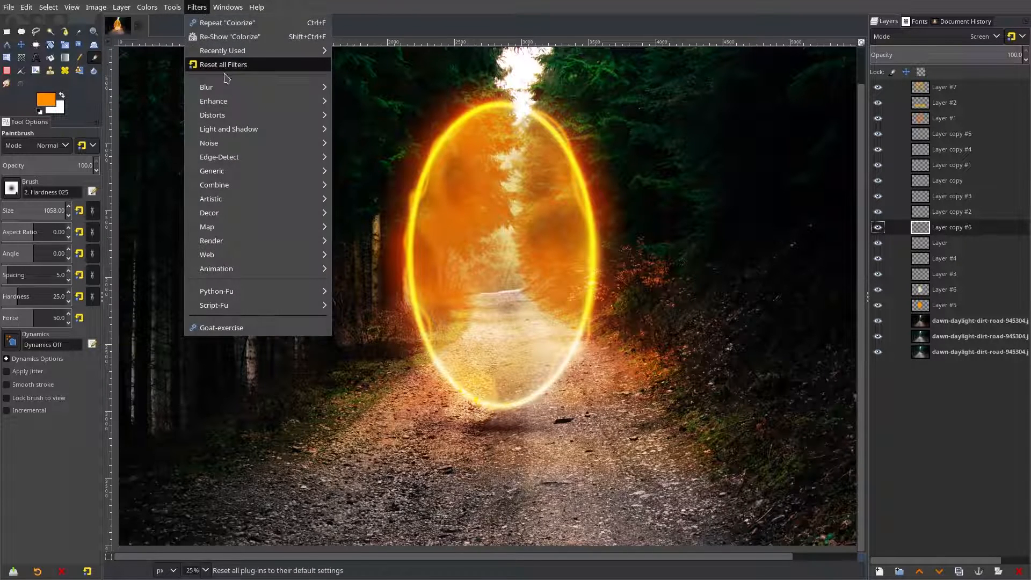
{"action": "mouse_move", "coordinate": [214, 88]}
{"action": "left_click", "coordinate": [371, 87]}
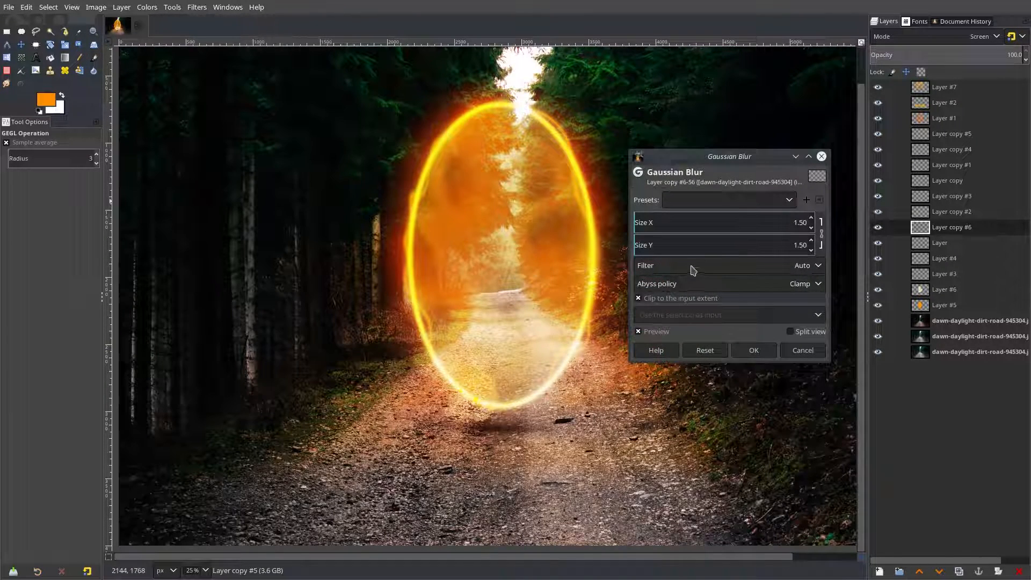
{"action": "left_click", "coordinate": [727, 216]}
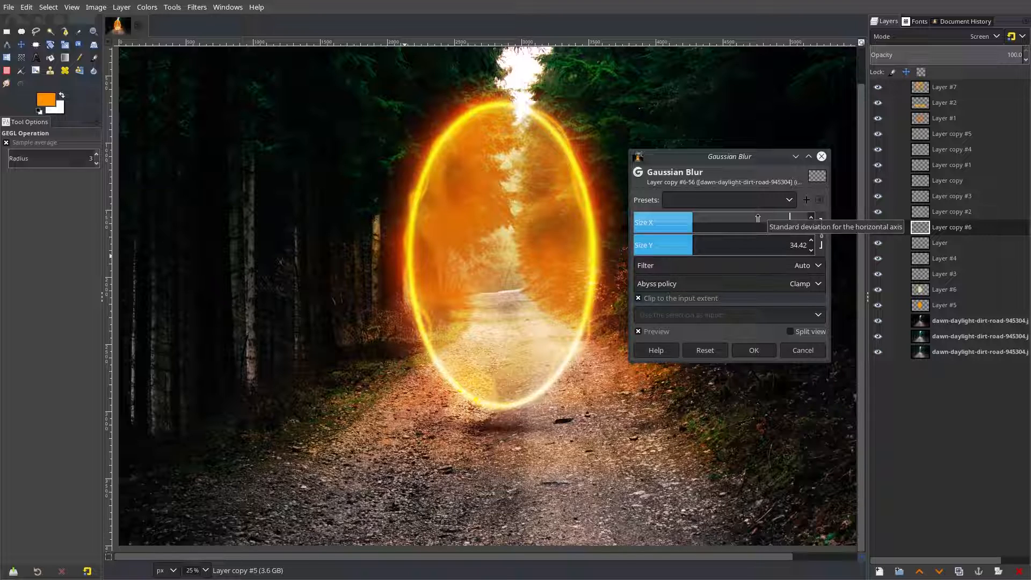
{"action": "left_click", "coordinate": [754, 350]}
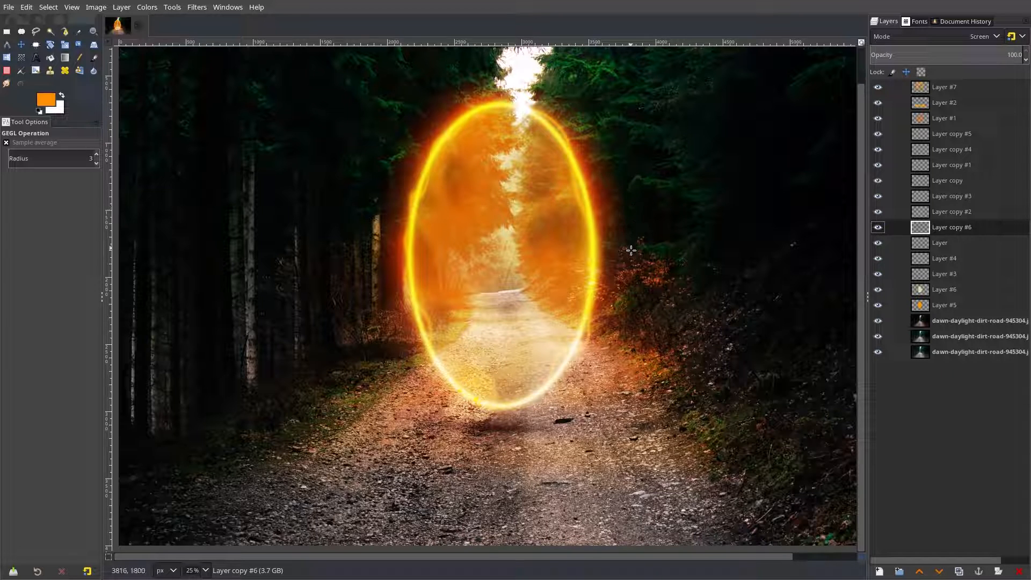
Copy everything visible, paste it as a new layer and move it to the top of the layer stack
{"action": "scroll", "coordinate": [634, 236], "scroll_direction": "down", "scroll_amount": 4}
{"action": "scroll", "coordinate": [631, 223], "scroll_direction": "up", "scroll_amount": 3}
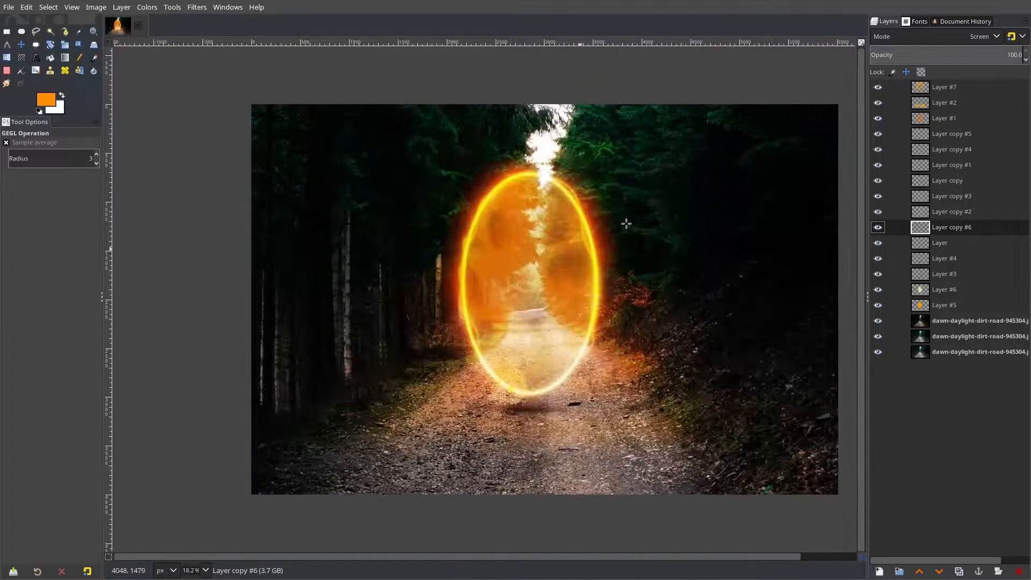
{"action": "scroll", "coordinate": [575, 346], "scroll_direction": "down", "scroll_amount": 2}
{"action": "scroll", "coordinate": [575, 352], "scroll_direction": "up", "scroll_amount": 1}
{"action": "left_click", "coordinate": [27, 7]}
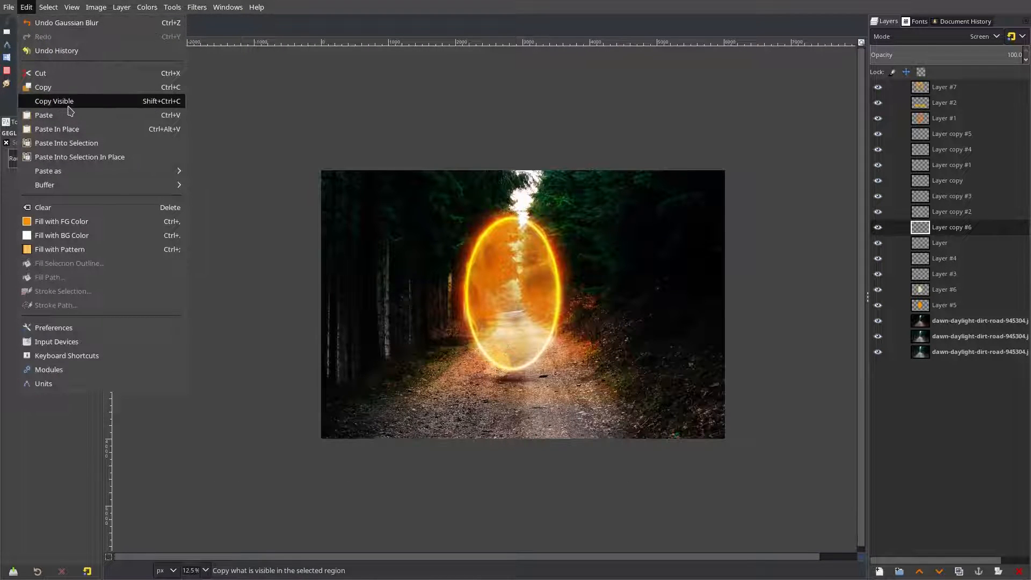
{"action": "left_click", "coordinate": [68, 105]}
{"action": "left_click", "coordinate": [26, 7]}
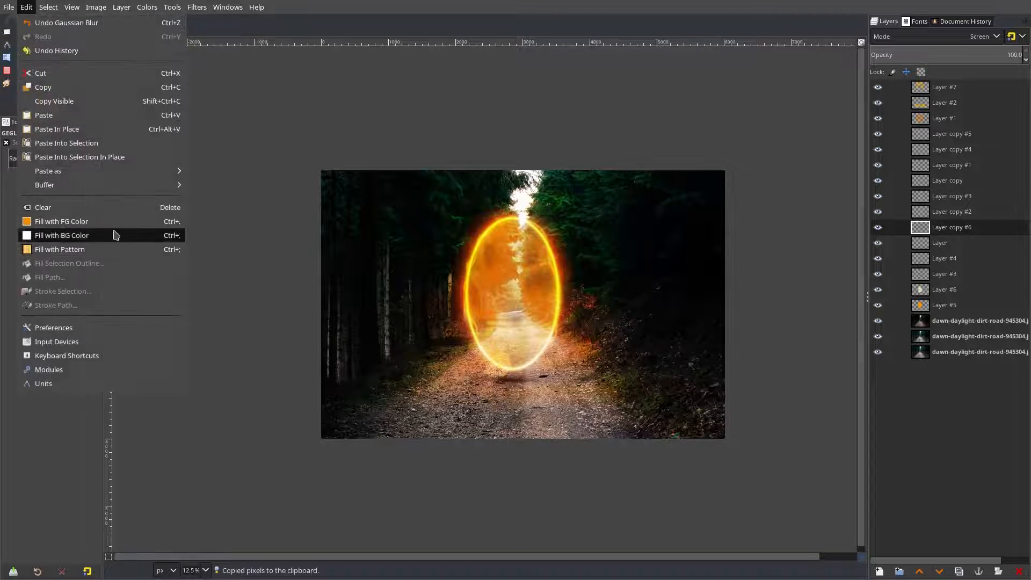
{"action": "mouse_move", "coordinate": [107, 171]}
{"action": "left_click", "coordinate": [225, 185]}
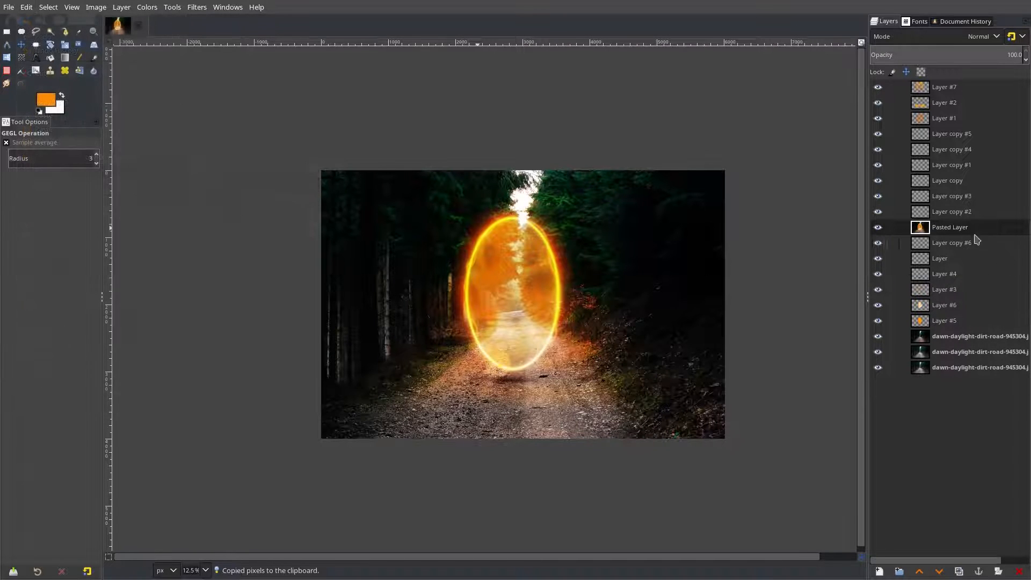
{"action": "left_click_drag", "start_coordinate": [945, 228], "coordinate": [971, 84]}
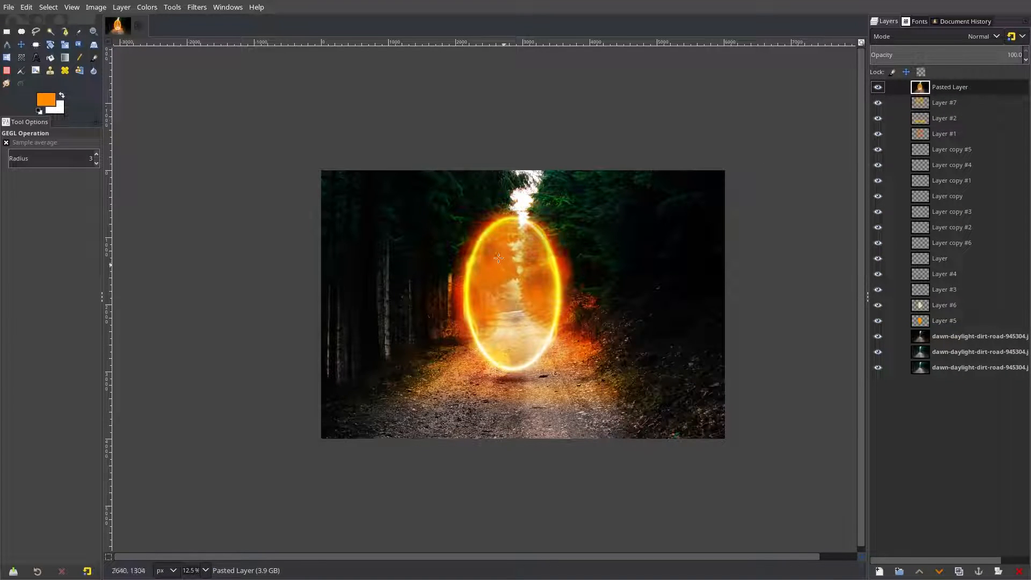
Duplicate the pasted composite layer at the top of the stack
{"action": "scroll", "coordinate": [498, 259], "scroll_direction": "up", "scroll_amount": 1}
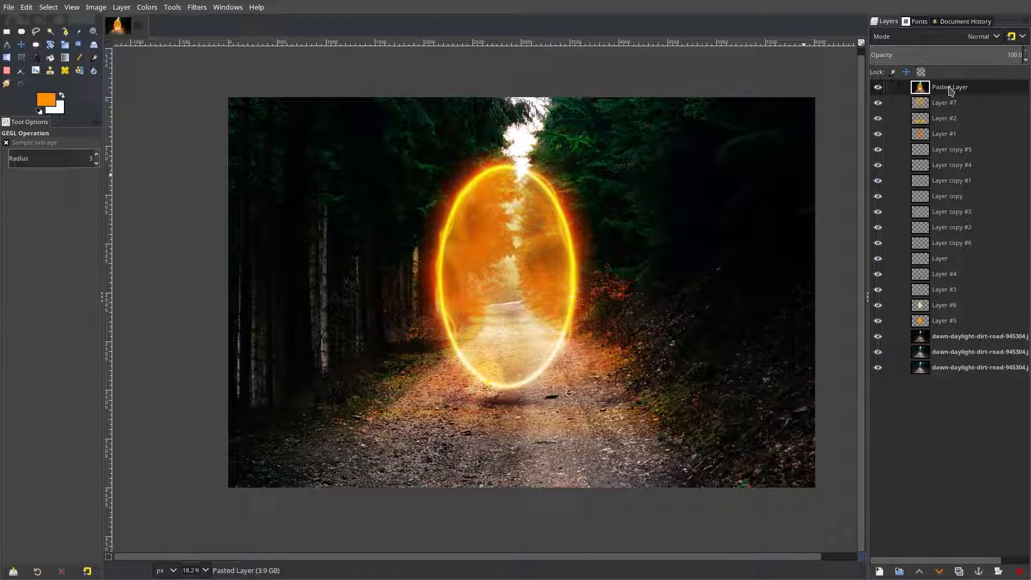
{"action": "right_click", "coordinate": [950, 91]}
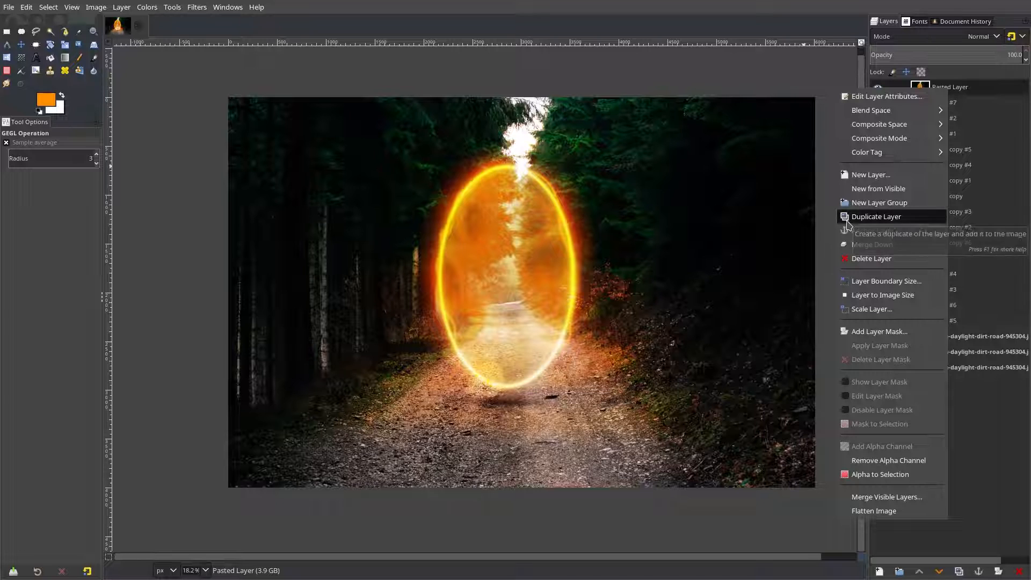
{"action": "left_click", "coordinate": [847, 219]}
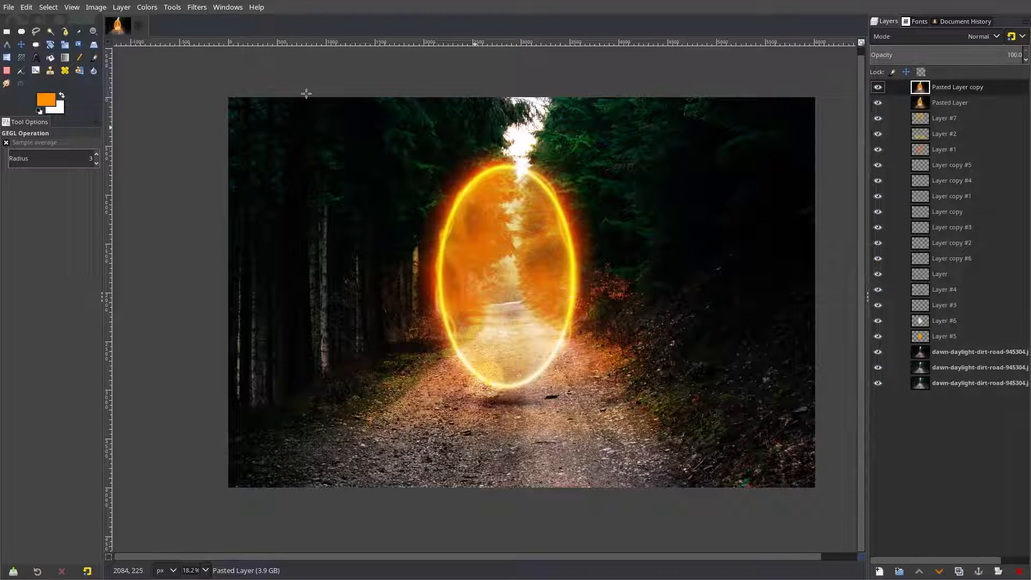
Open Curves for the duplicated composite and shape the Value channel into a slight S-curve with raised highlights
{"action": "left_click", "coordinate": [148, 8]}
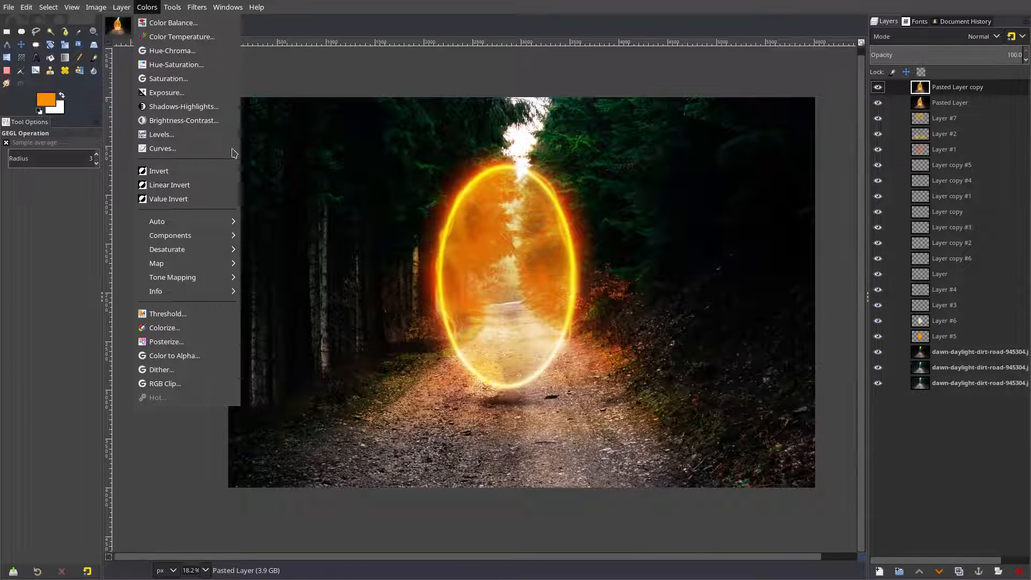
{"action": "left_click", "coordinate": [173, 149]}
{"action": "left_click", "coordinate": [320, 178]}
{"action": "left_click", "coordinate": [210, 269]}
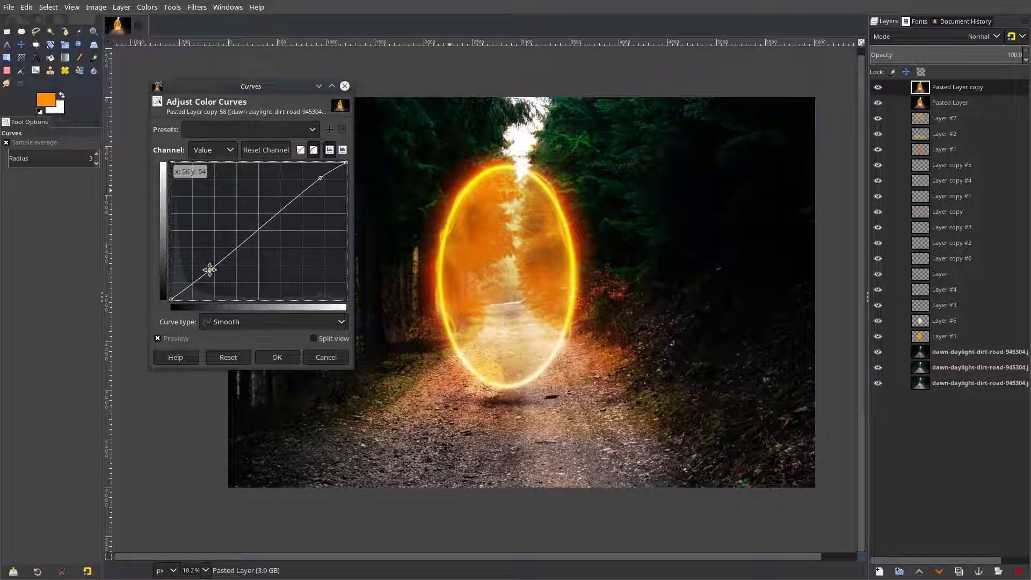
Slightly raise the Red channel's curve in the highlights and lower the Green channel's curve in the upper midtones
{"action": "left_click", "coordinate": [207, 151]}
{"action": "left_click", "coordinate": [207, 170]}
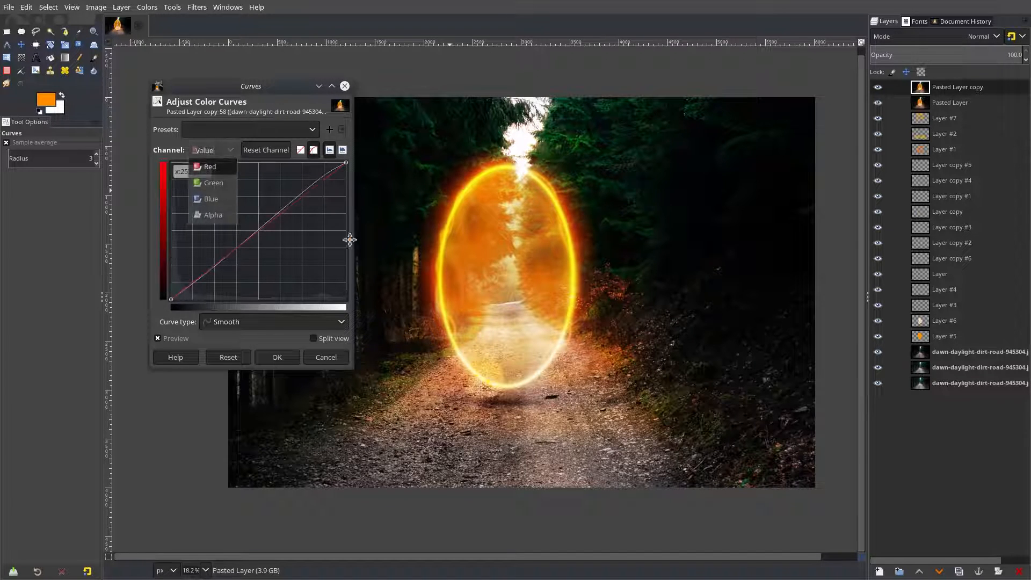
{"action": "left_click", "coordinate": [308, 186]}
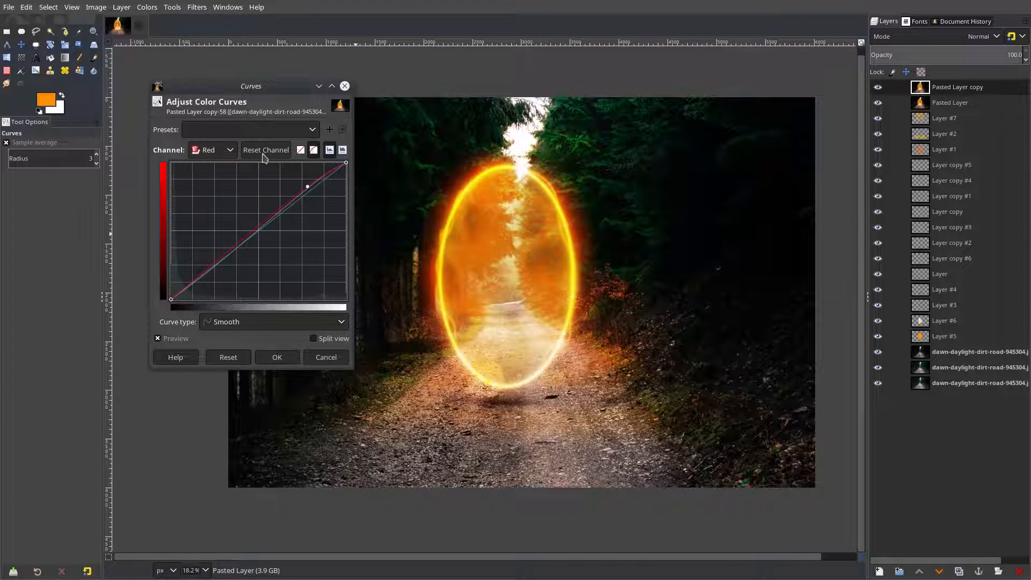
{"action": "left_click", "coordinate": [231, 151]}
{"action": "left_click", "coordinate": [224, 171]}
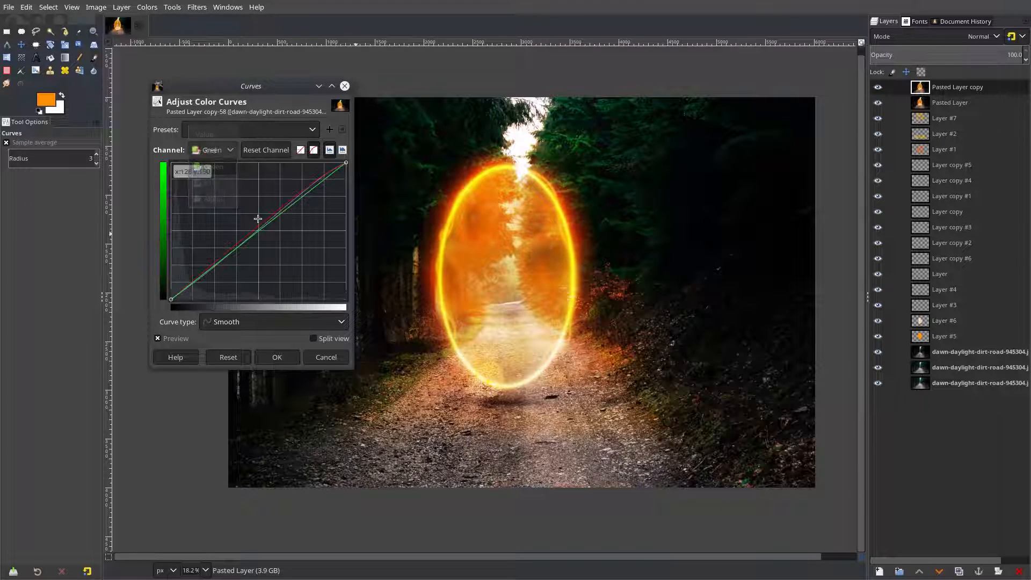
{"action": "left_click", "coordinate": [287, 213]}
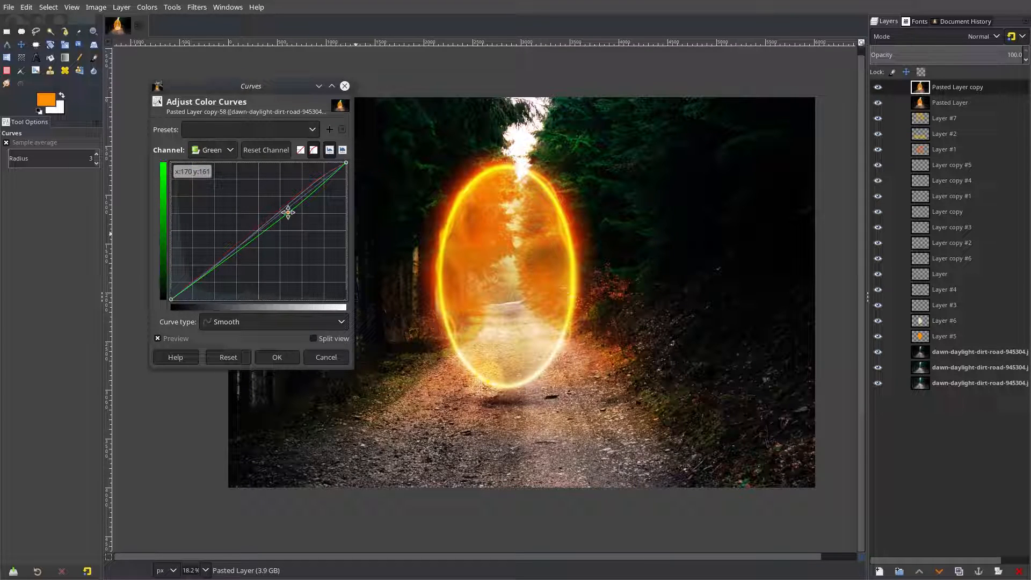
Raise the Blue channel's curve in the upper midtones and apply the curves adjustment
{"action": "left_click", "coordinate": [230, 150]}
{"action": "left_click", "coordinate": [216, 161]}
{"action": "left_click_drag", "start_coordinate": [299, 198], "coordinate": [290, 191]}
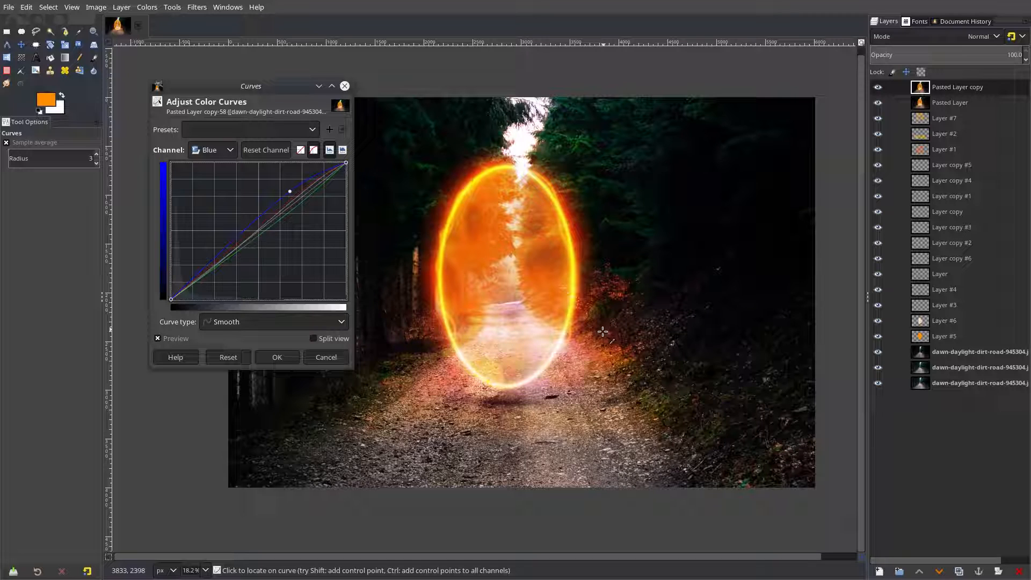
{"action": "scroll", "coordinate": [574, 337], "scroll_direction": "down", "scroll_amount": 2}
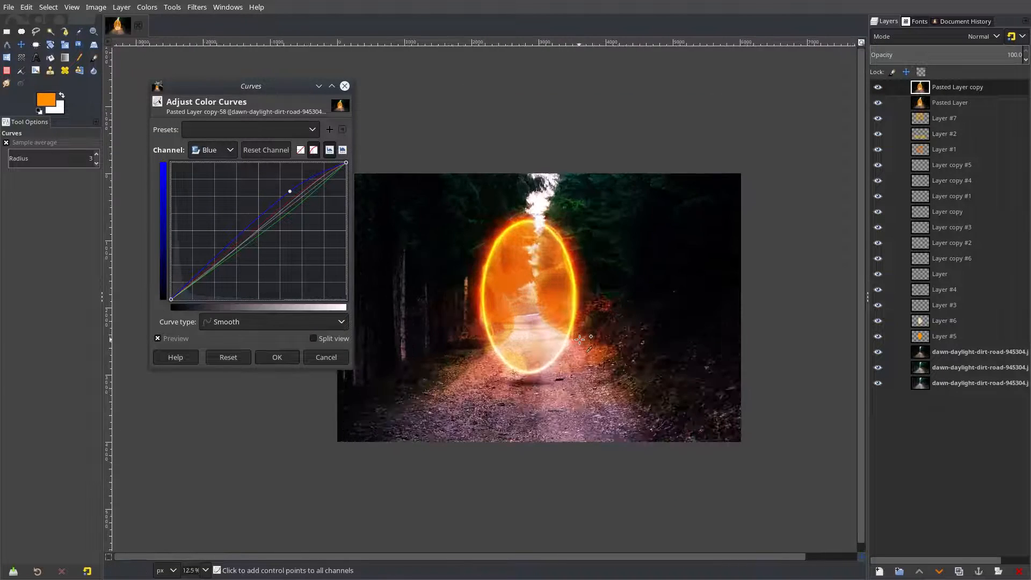
{"action": "left_click", "coordinate": [277, 357]}
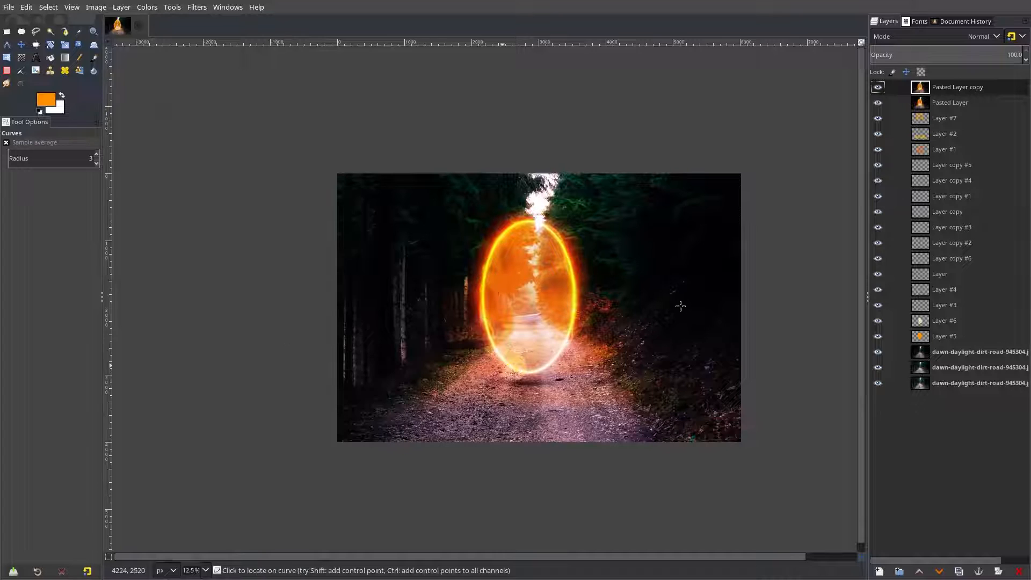
Create a new transparent top layer and bucket-fill it with a magenta pink foreground color
{"action": "left_click", "coordinate": [879, 570]}
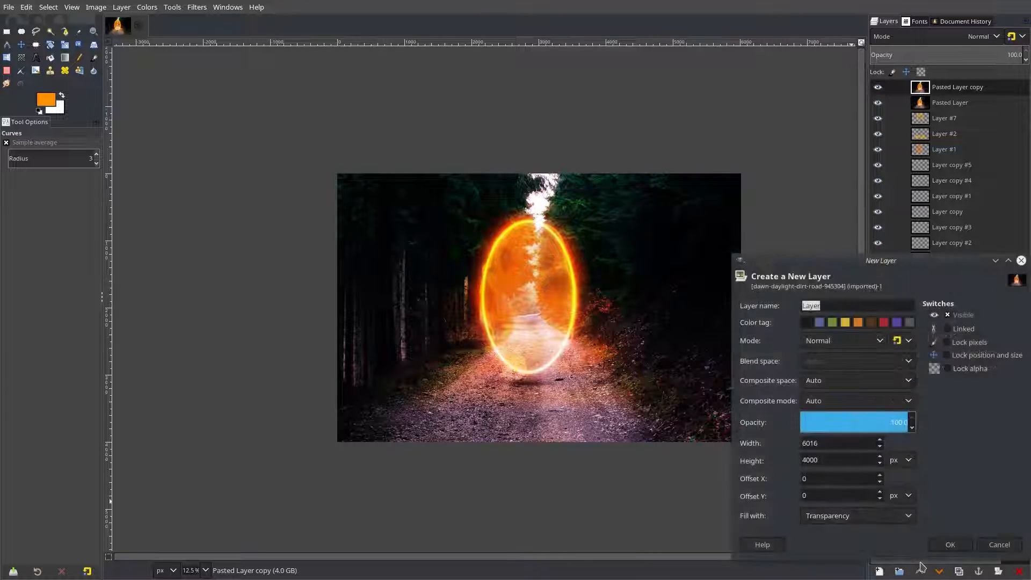
{"action": "left_click", "coordinate": [950, 548]}
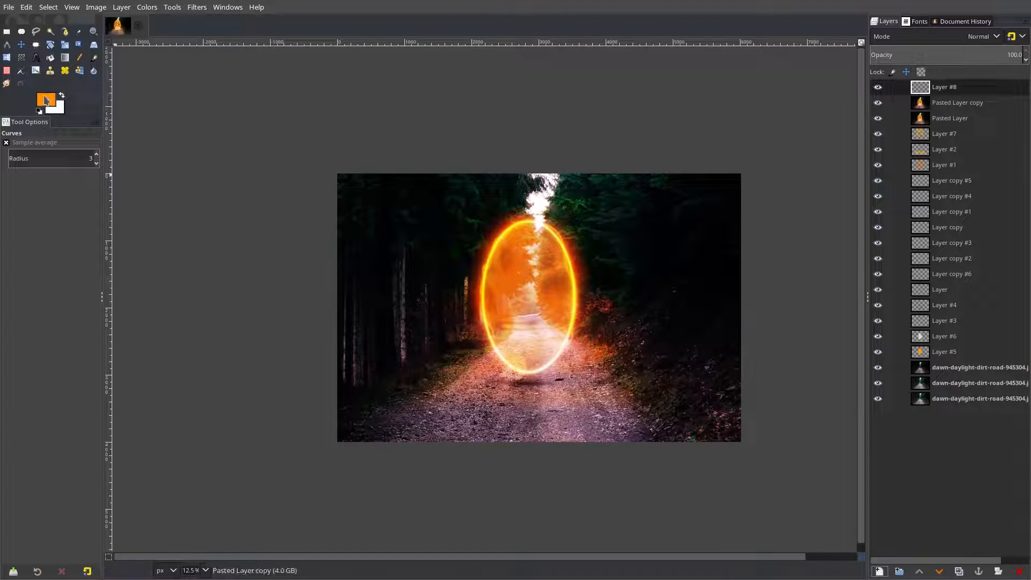
{"action": "left_click", "coordinate": [46, 101]}
{"action": "left_click", "coordinate": [244, 231]}
{"action": "mouse_move", "coordinate": [182, 232]}
{"action": "left_mouse_down"}
{"action": "mouse_move", "coordinate": [183, 177]}
{"action": "mouse_move", "coordinate": [197, 177]}
{"action": "mouse_move", "coordinate": [159, 175]}
{"action": "mouse_move", "coordinate": [162, 185]}
{"action": "left_mouse_up"}
{"action": "left_click", "coordinate": [229, 317]}
{"action": "left_click", "coordinate": [50, 57]}
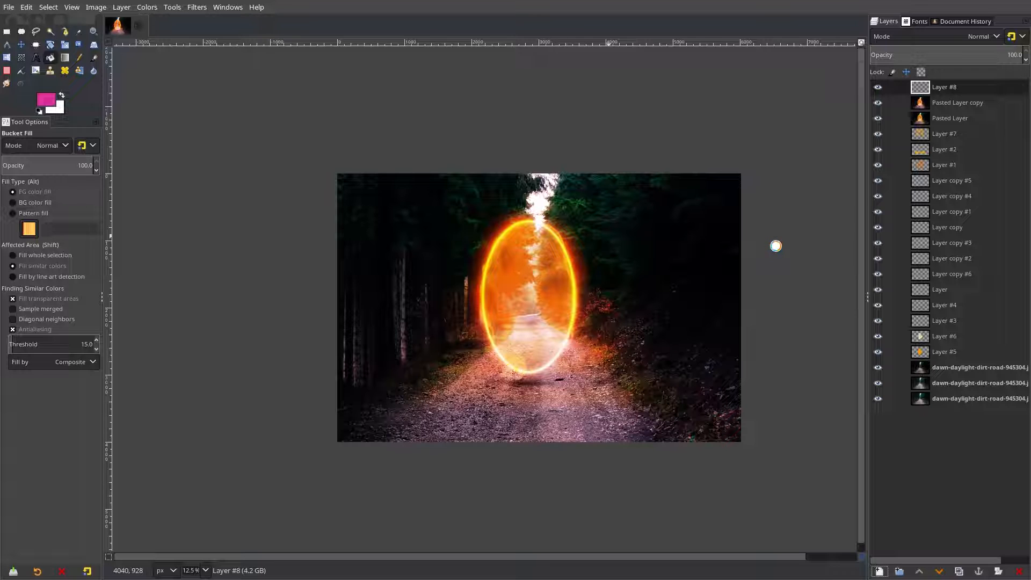
{"action": "left_click", "coordinate": [731, 242]}
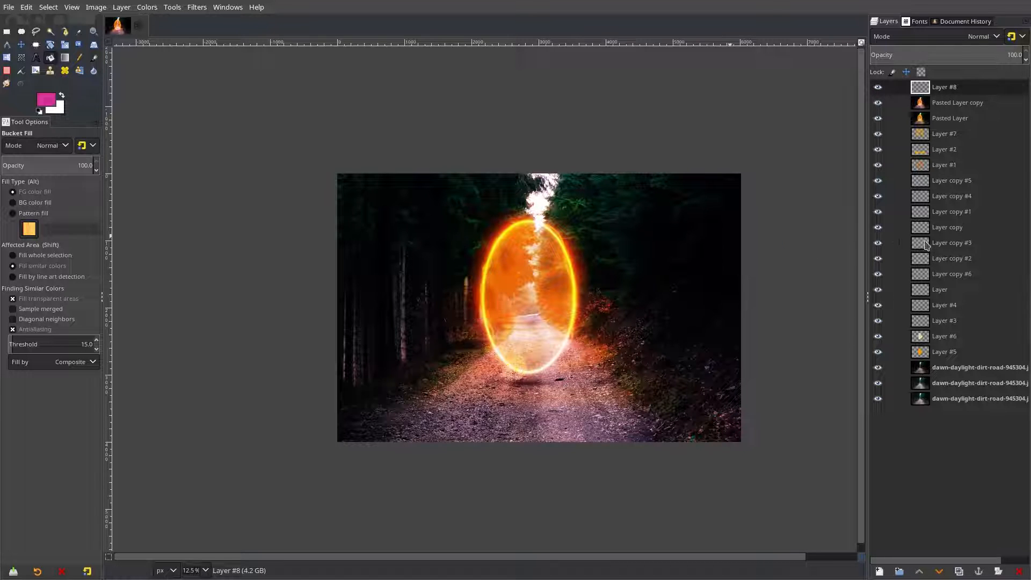
Set the magenta layer's blend mode to Screen and its opacity to 2.5
{"action": "left_click", "coordinate": [957, 38]}
{"action": "left_click", "coordinate": [914, 183]}
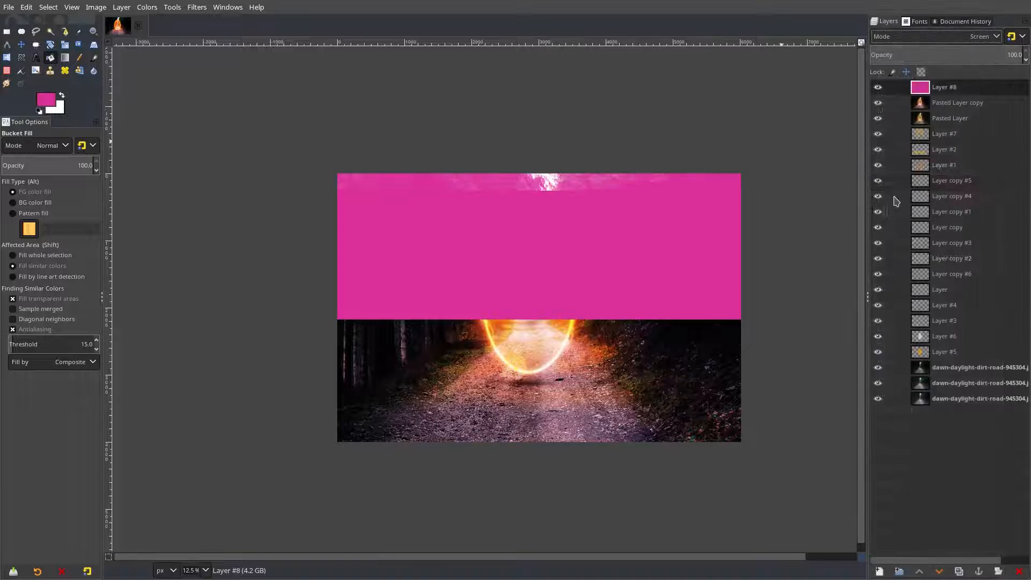
{"action": "left_click_drag", "start_coordinate": [890, 55], "coordinate": [873, 54]}
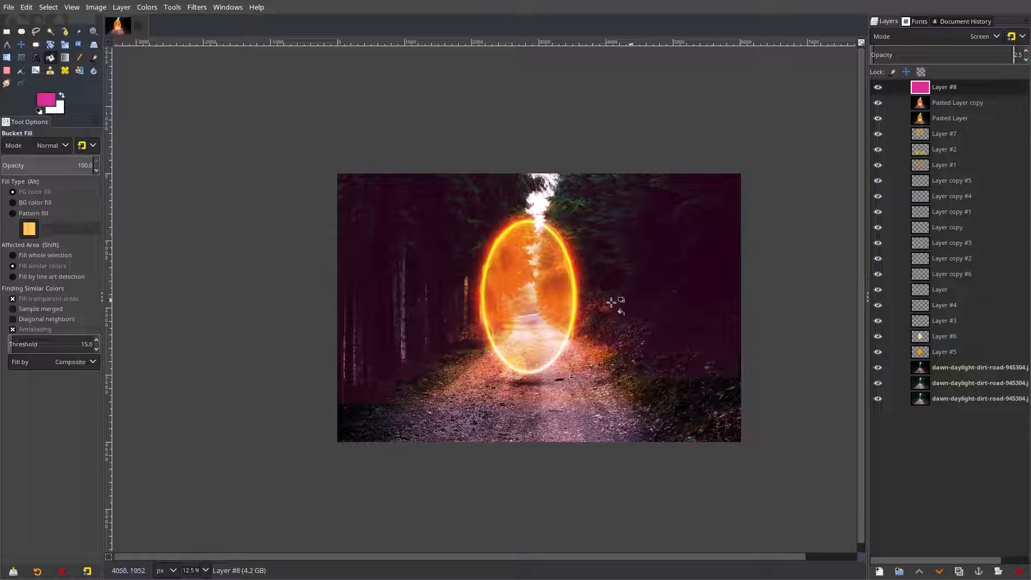
Copy the visible image into a new top layer and duplicate that layer
{"action": "scroll", "coordinate": [613, 288], "scroll_direction": "down", "scroll_amount": 4}
{"action": "scroll", "coordinate": [613, 288], "scroll_direction": "up", "scroll_amount": 4}
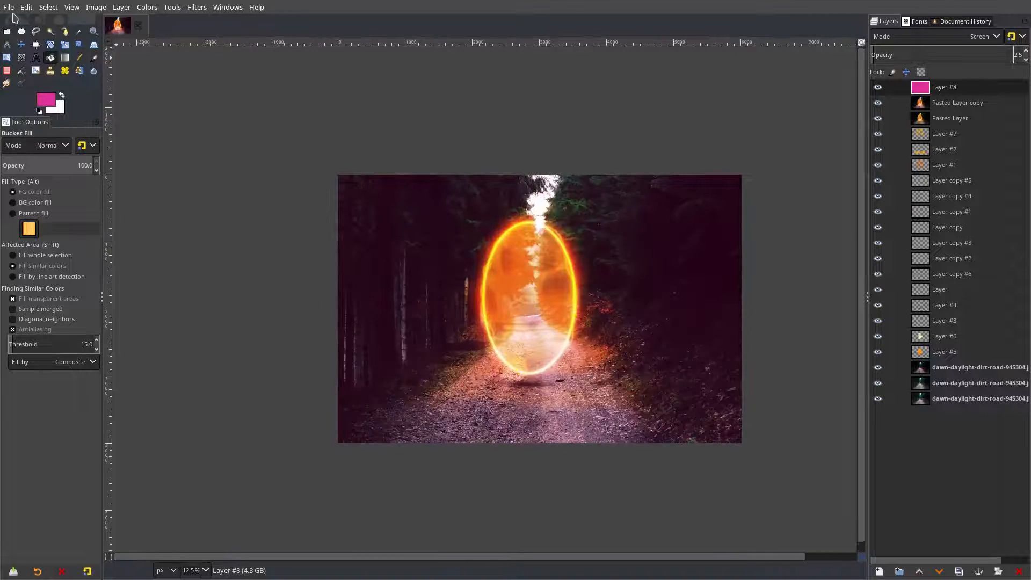
{"action": "left_click", "coordinate": [27, 7]}
{"action": "left_click", "coordinate": [54, 101]}
{"action": "left_click", "coordinate": [27, 7]}
{"action": "mouse_move", "coordinate": [81, 171]}
{"action": "left_click", "coordinate": [236, 186]}
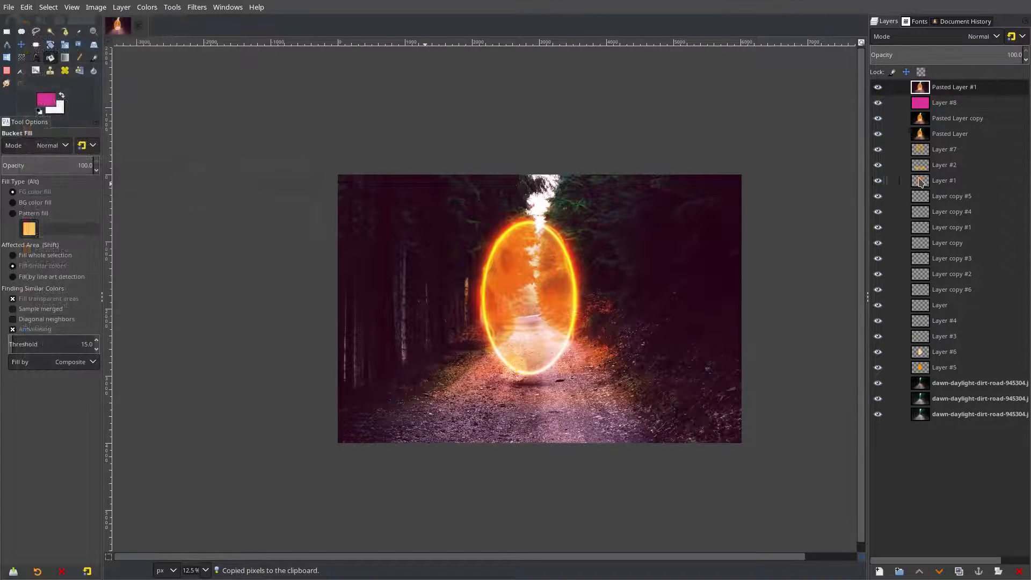
{"action": "right_click", "coordinate": [941, 92]}
{"action": "left_click", "coordinate": [880, 221]}
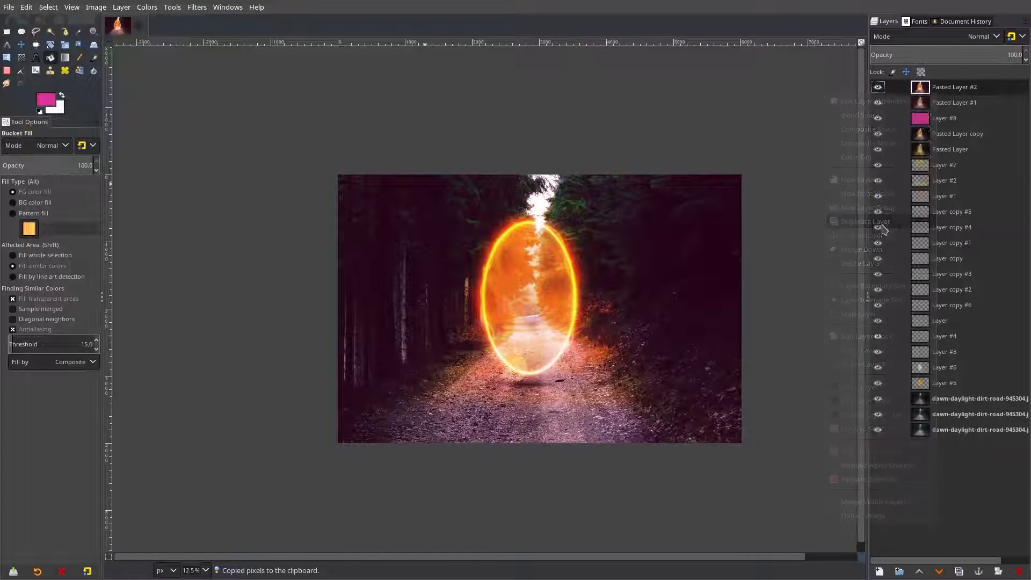
Set the duplicated composite's blend mode to Screen and apply a Gaussian blur to it
{"action": "left_click", "coordinate": [943, 36]}
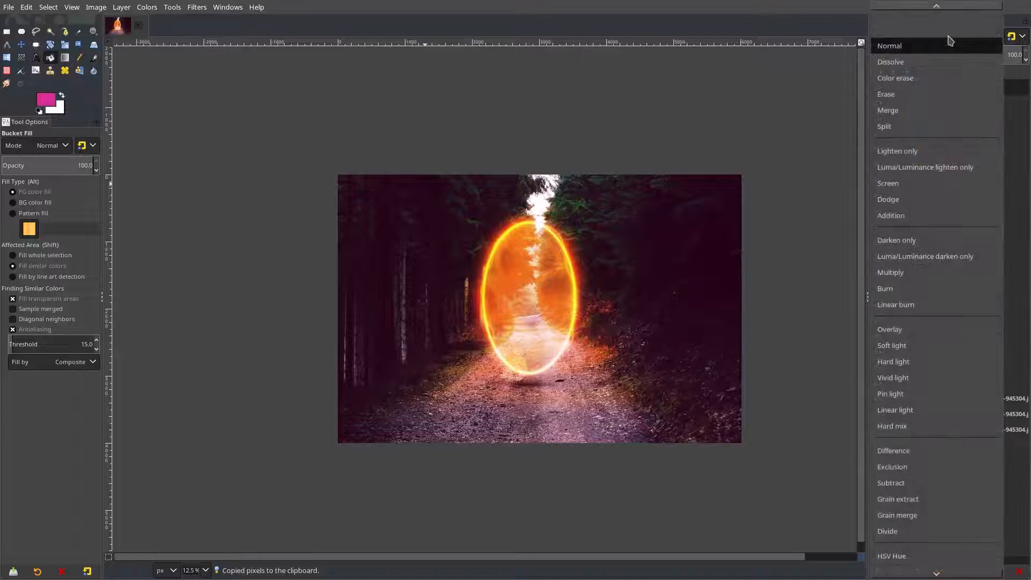
{"action": "left_click", "coordinate": [890, 183]}
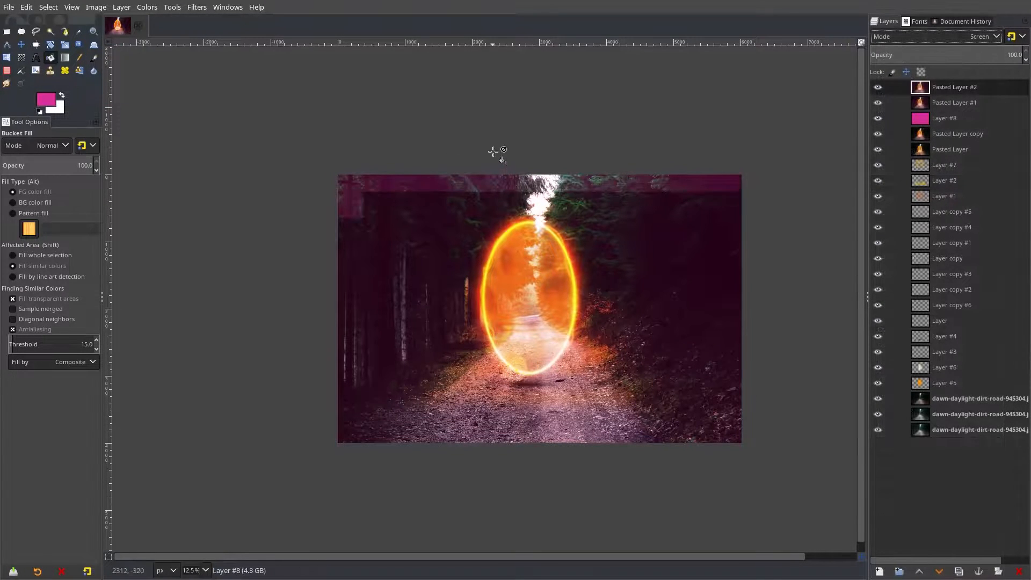
{"action": "left_click", "coordinate": [197, 7]}
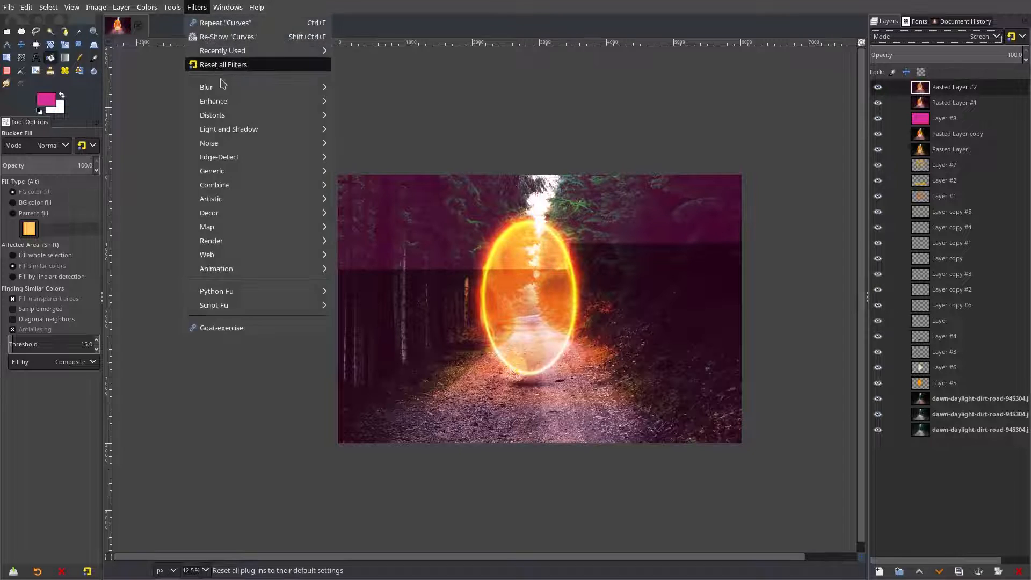
{"action": "mouse_move", "coordinate": [225, 94]}
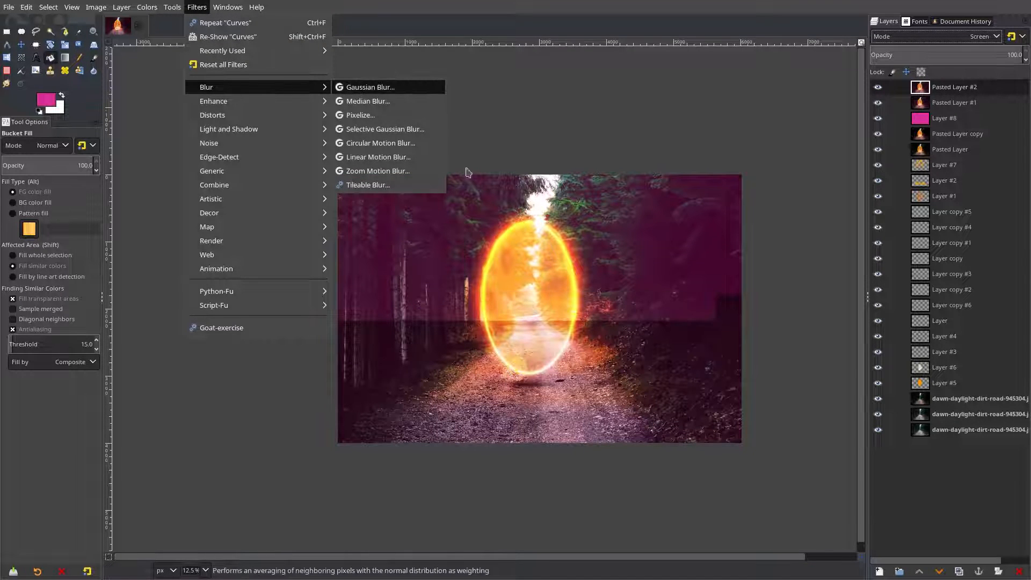
{"action": "left_click", "coordinate": [370, 87]}
{"action": "left_click", "coordinate": [720, 225]}
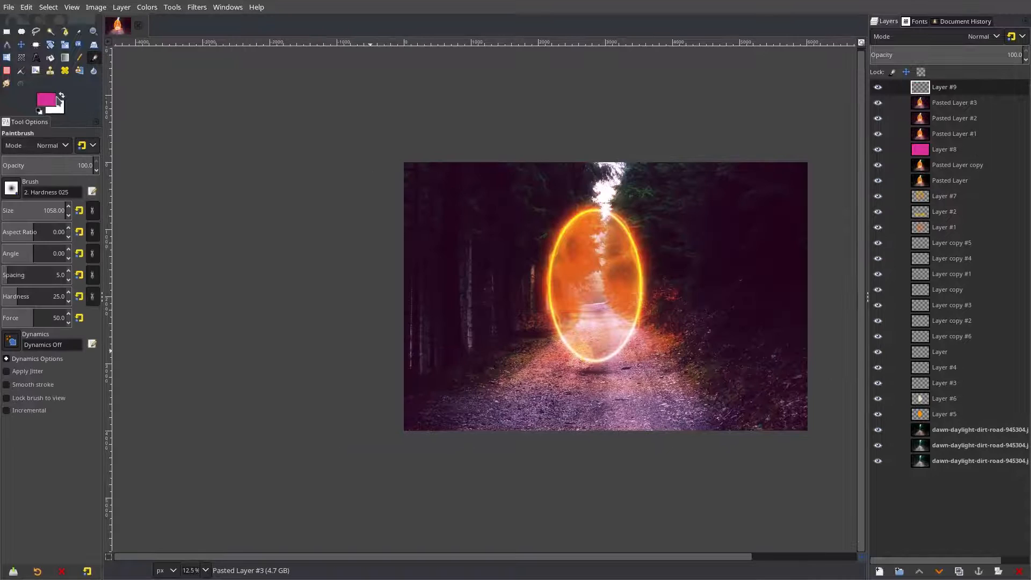
Make white the foreground color and paint large soft spots along the ring's upper-left and left edge on the new top layer
{"action": "left_click", "coordinate": [61, 95]}
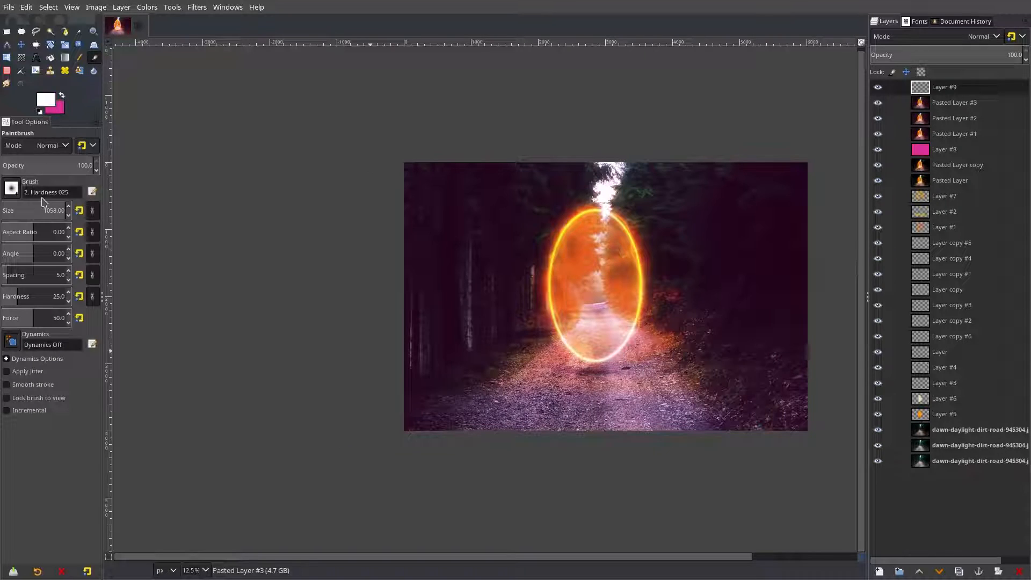
{"action": "left_click", "coordinate": [570, 203]}
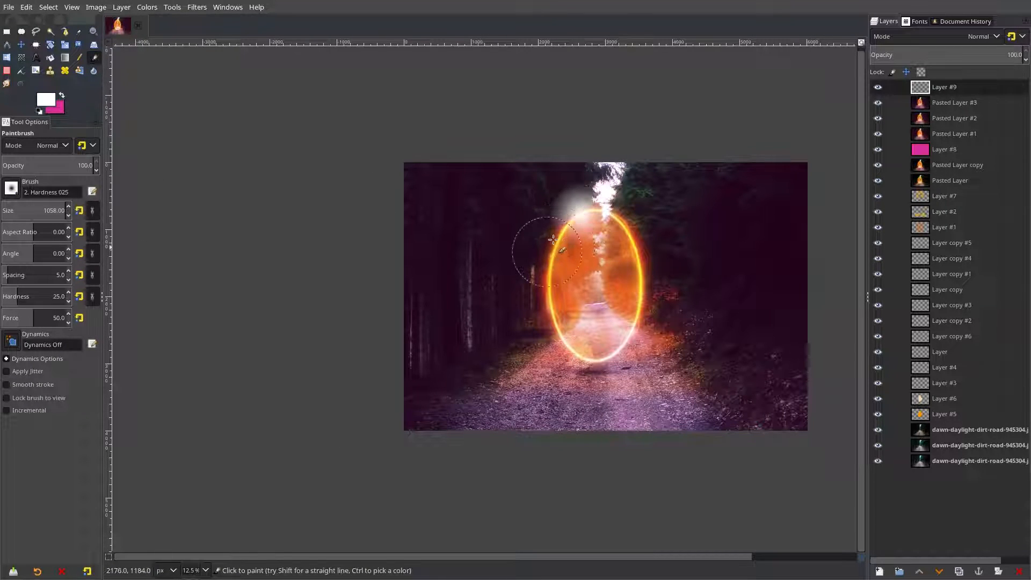
{"action": "left_click_drag", "start_coordinate": [546, 278], "coordinate": [545, 333]}
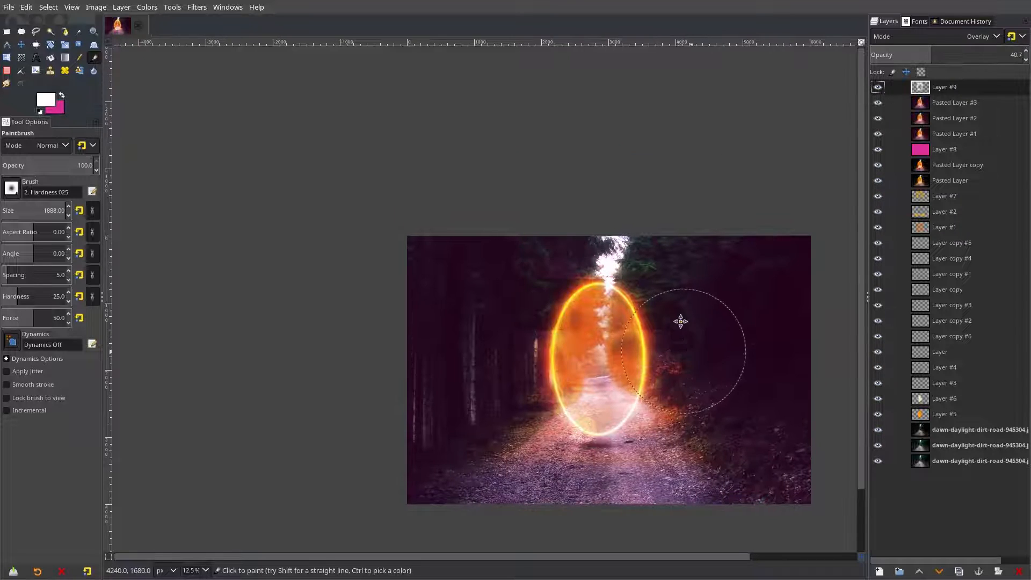
{"action": "left_click_drag", "start_coordinate": [681, 321], "coordinate": [656, 247]}
{"action": "scroll", "coordinate": [656, 246], "scroll_direction": "up", "scroll_amount": 1}
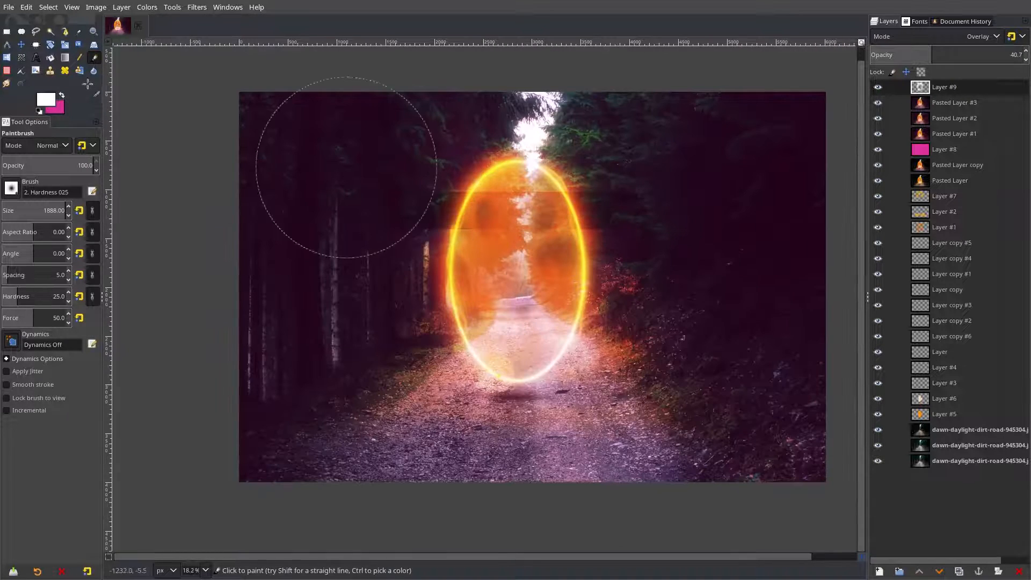
{"action": "left_click_drag", "start_coordinate": [783, 457], "coordinate": [778, 456]}
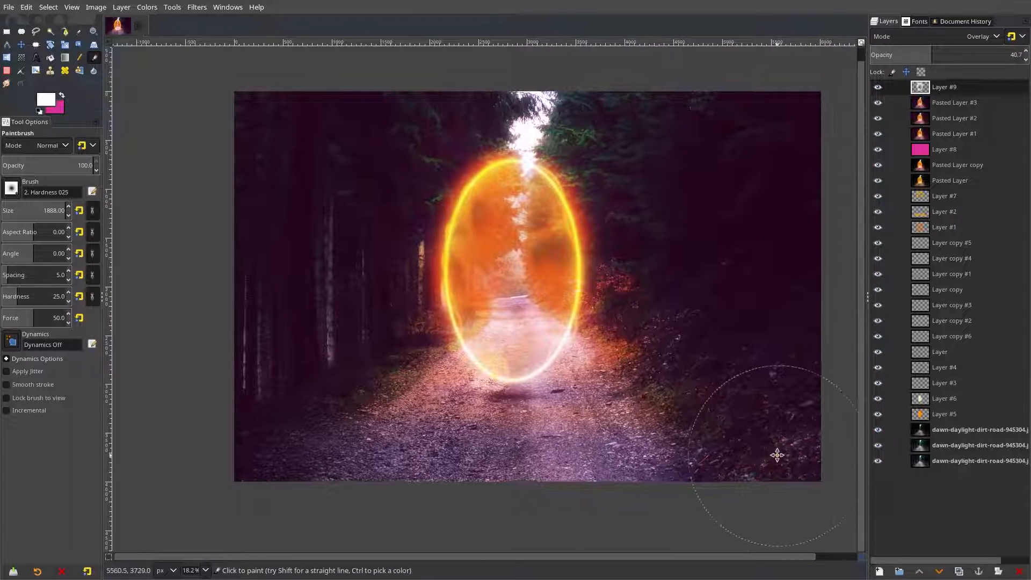